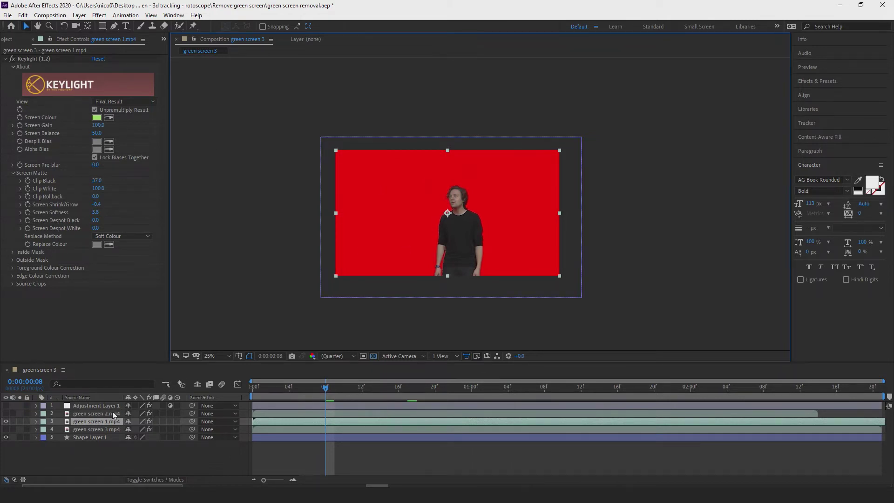
# Step: Add green screen 1.mp4 as the topmost layer of the green screen 3 composition and hide that new layer
pyautogui.click(86, 405)
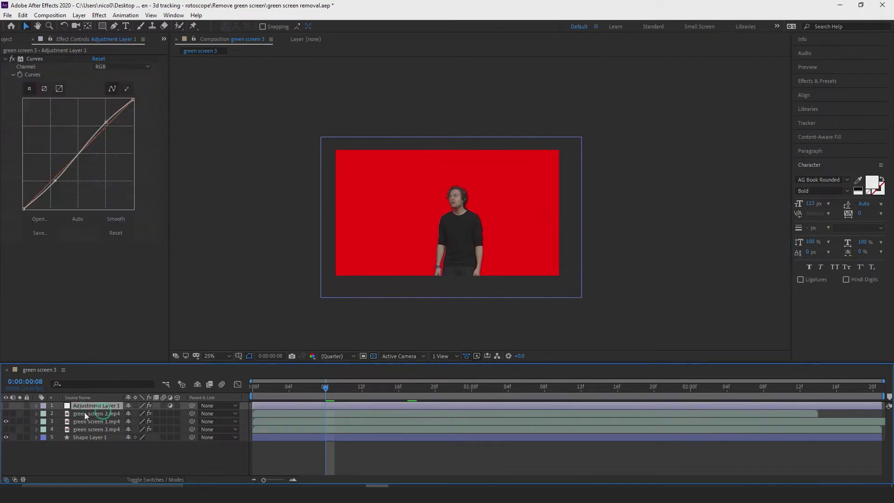
pyautogui.click(18, 40)
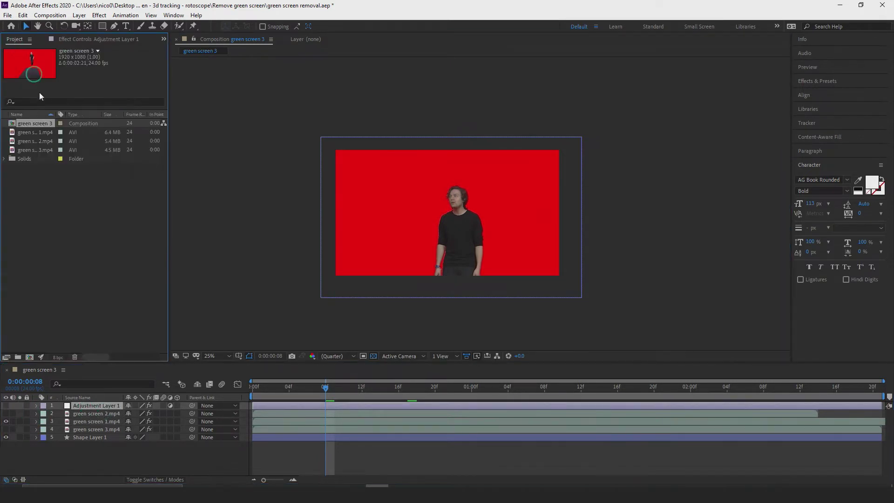
pyautogui.click(33, 133)
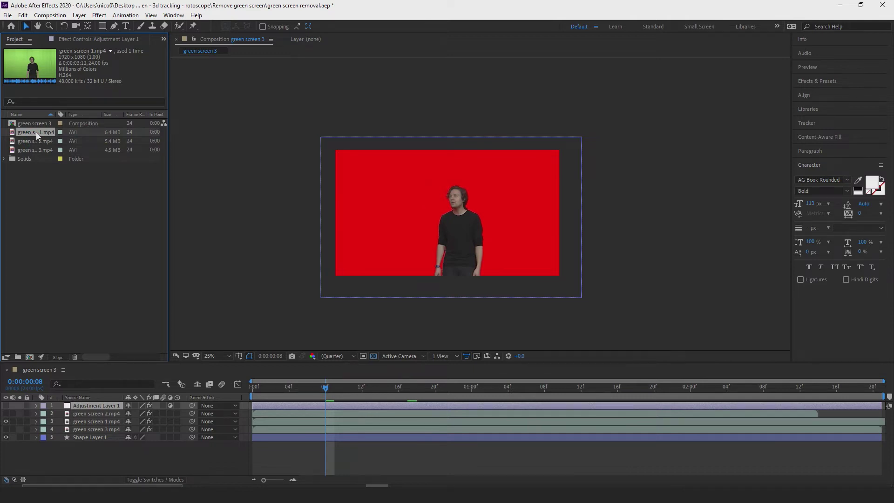
pyautogui.moveTo(35, 132); pyautogui.dragTo(102, 404)
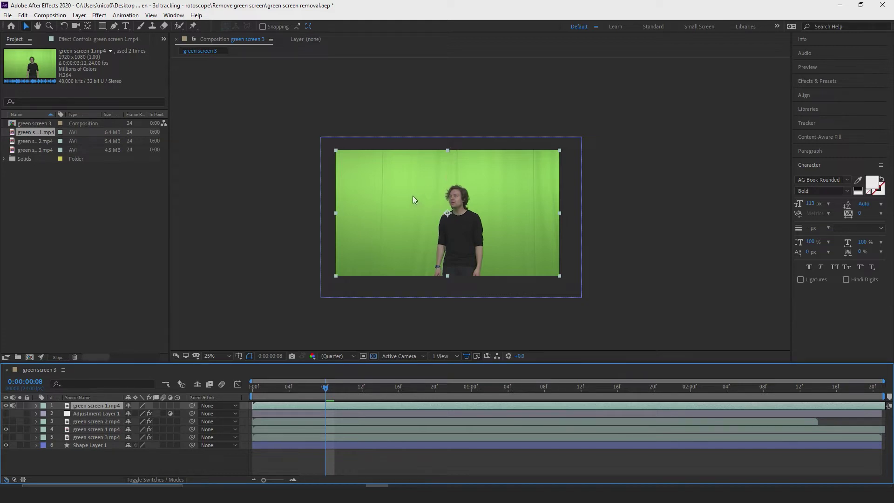
pyautogui.click(6, 406)
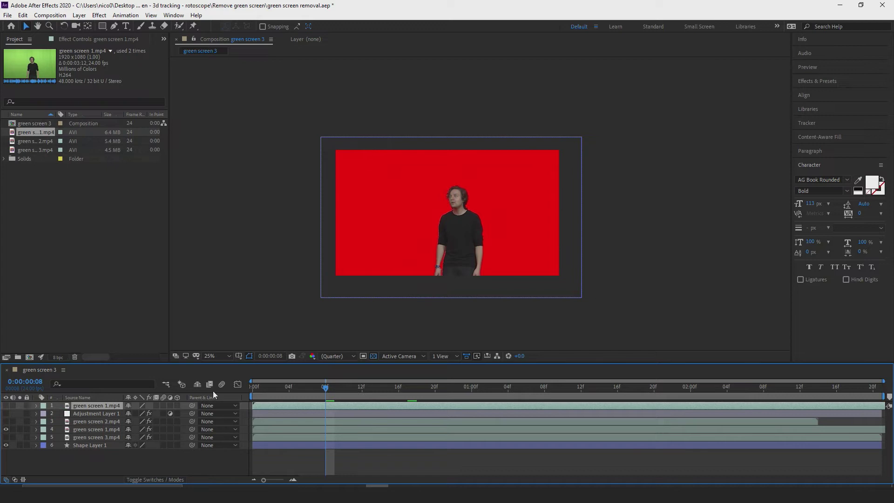
# Step: Hide Shape Layer 1 behind the keyed clip and examine the man's edges up close against the transparent background
pyautogui.click(82, 428)
pyautogui.scroll(2, 465, 223)
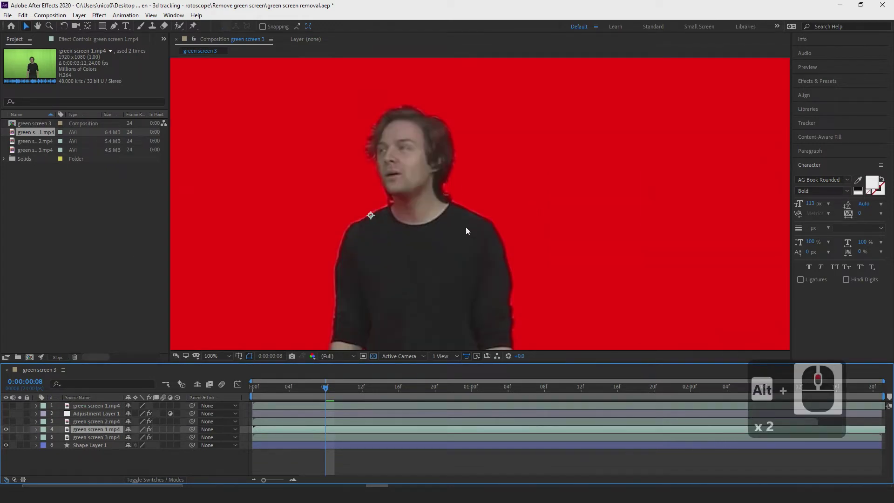
pyautogui.moveTo(397, 253); pyautogui.dragTo(450, 221)
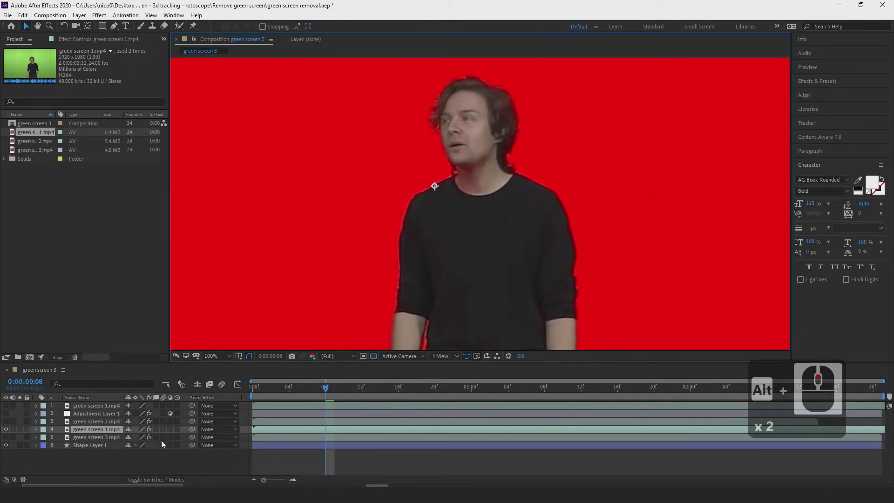
pyautogui.click(97, 446)
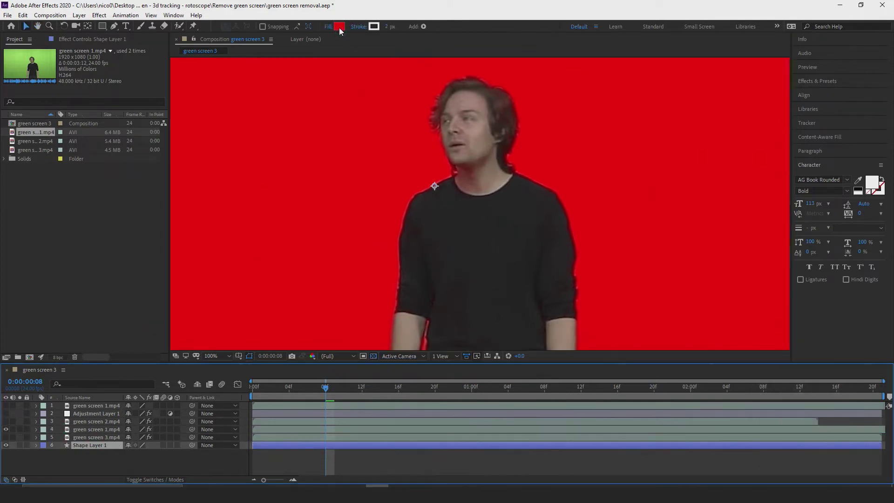
pyautogui.click(5, 445)
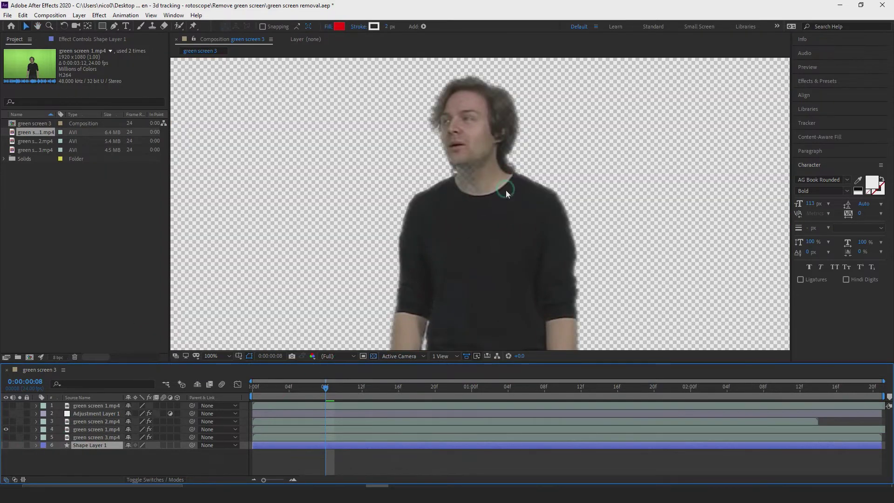
pyautogui.keyDown('alt'); pyautogui.scroll(-2, 501, 223); pyautogui.keyUp('alt')
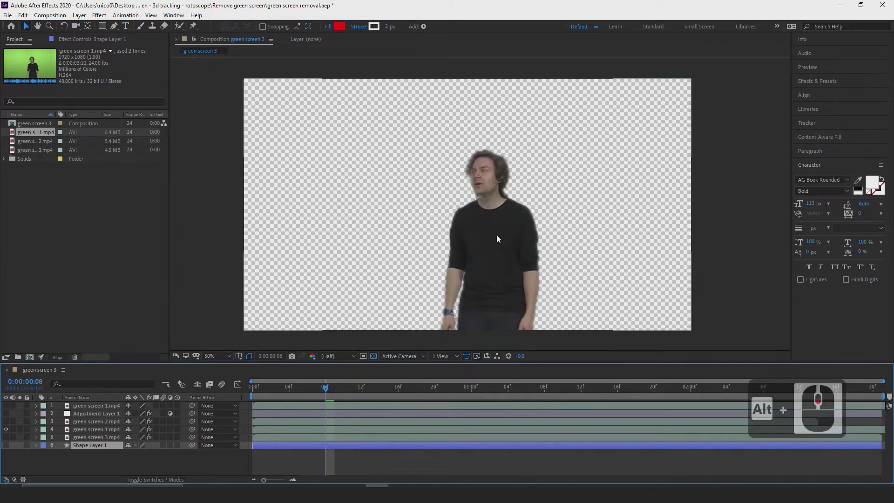
pyautogui.keyDown('alt'); pyautogui.scroll(2, 496, 235); pyautogui.keyUp('alt')
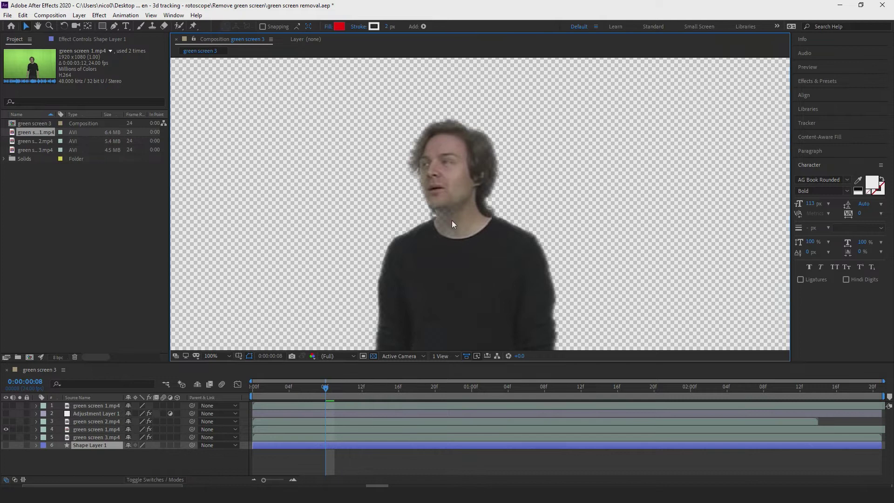
pyautogui.keyDown('alt'); pyautogui.scroll(-2, 451, 220); pyautogui.keyUp('alt')
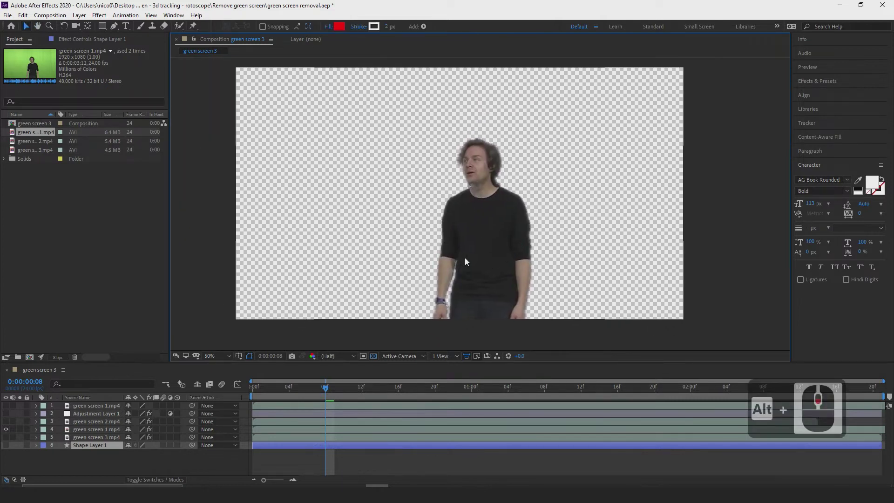
pyautogui.moveTo(471, 214); pyautogui.dragTo(482, 225)
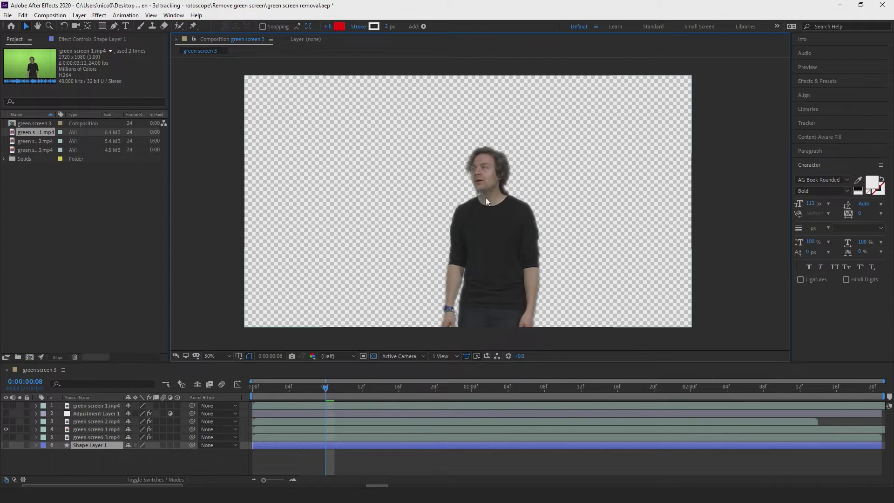
pyautogui.keyDown('alt'); pyautogui.scroll(2, 486, 200); pyautogui.keyUp('alt')
pyautogui.keyDown('alt'); pyautogui.scroll(-2, 486, 208); pyautogui.keyUp('alt')
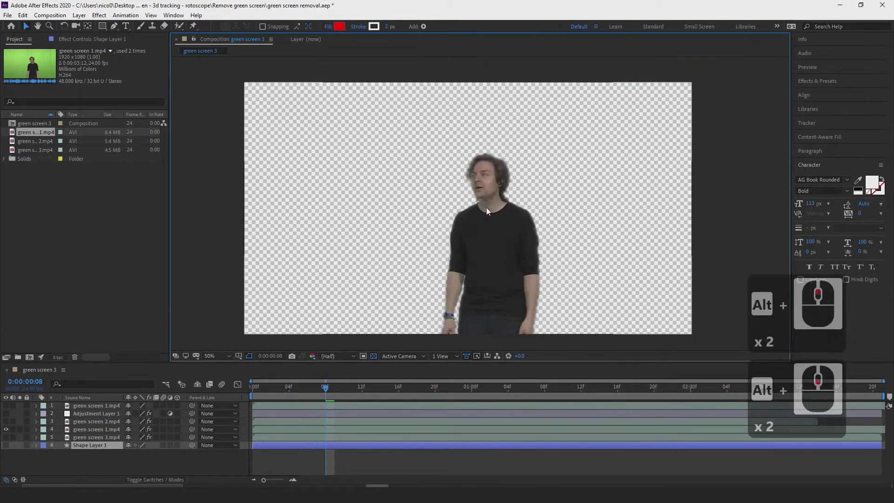
pyautogui.moveTo(498, 262); pyautogui.dragTo(497, 252)
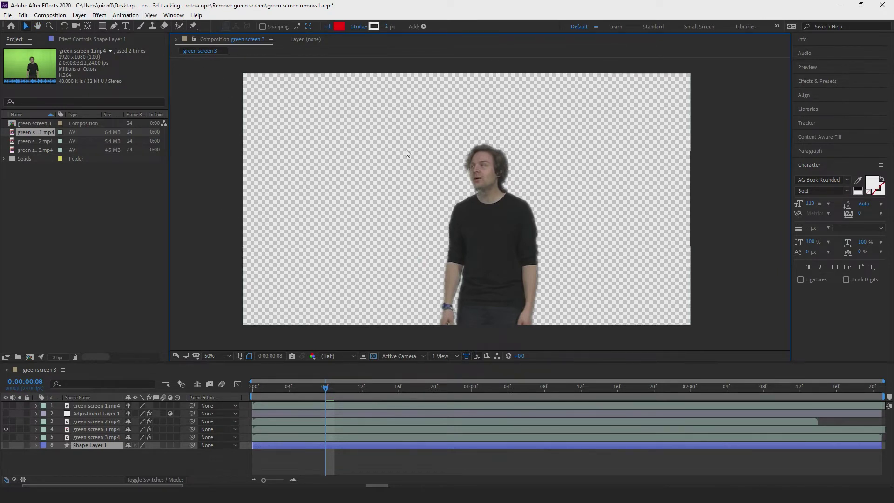
# Step: Show the red Shape Layer 1 again and move the current time to frame 10
pyautogui.click(84, 429)
pyautogui.click(6, 445)
pyautogui.click(328, 421)
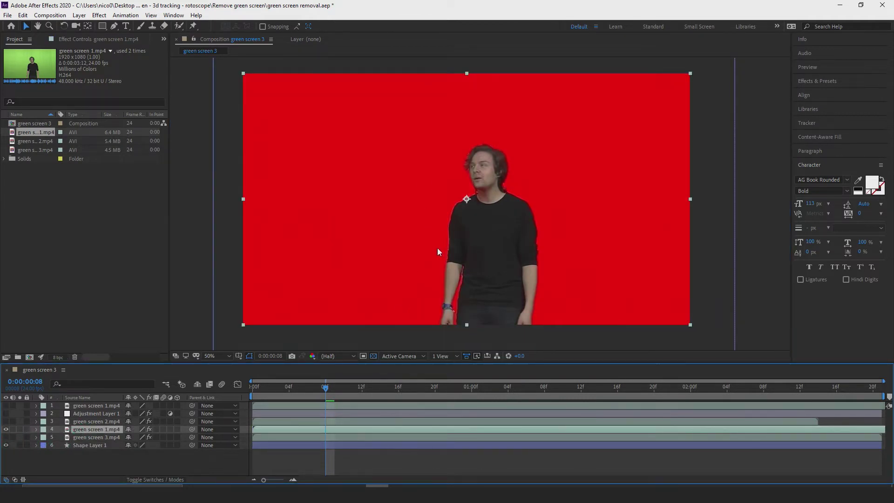
pyautogui.moveTo(465, 213); pyautogui.dragTo(473, 221)
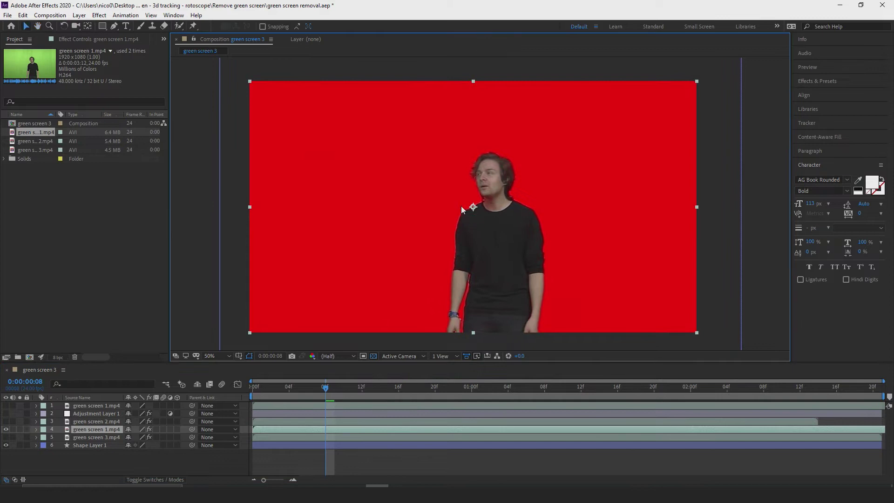
pyautogui.click(334, 388)
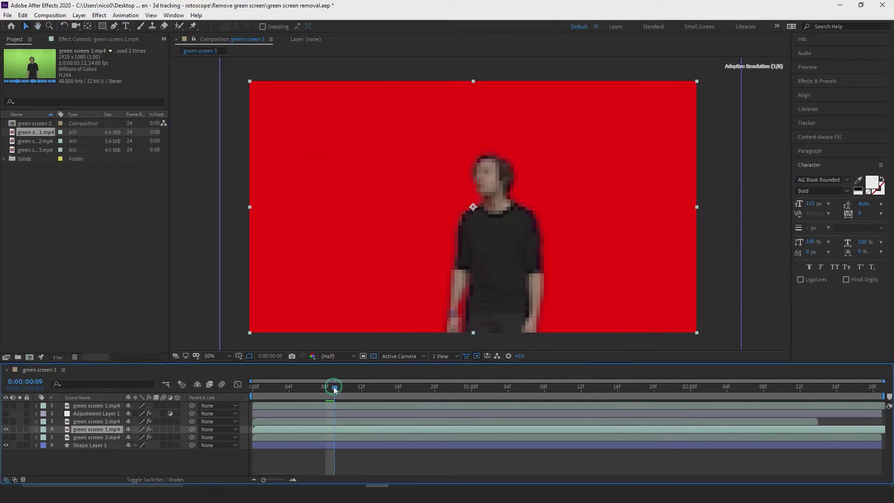
pyautogui.moveTo(334, 387); pyautogui.dragTo(343, 387)
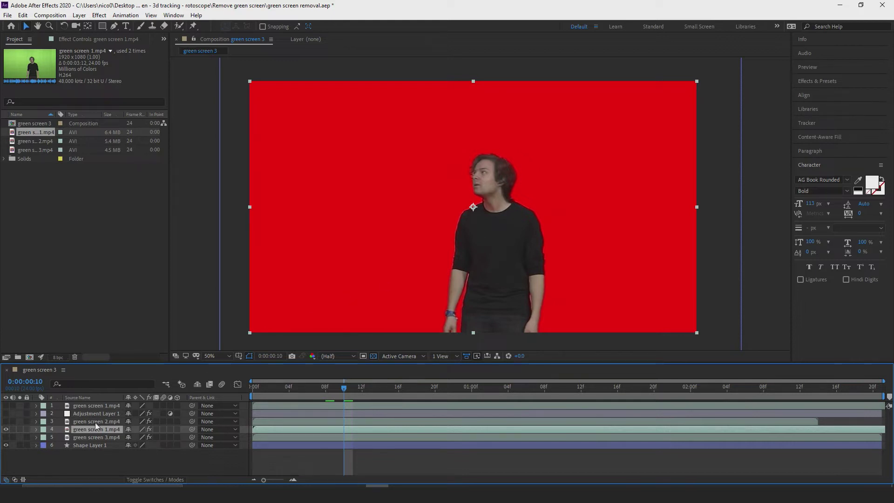
# Step: Display the effect controls and make the topmost, unkeyed green screen 1.mp4 layer visible
pyautogui.click(74, 39)
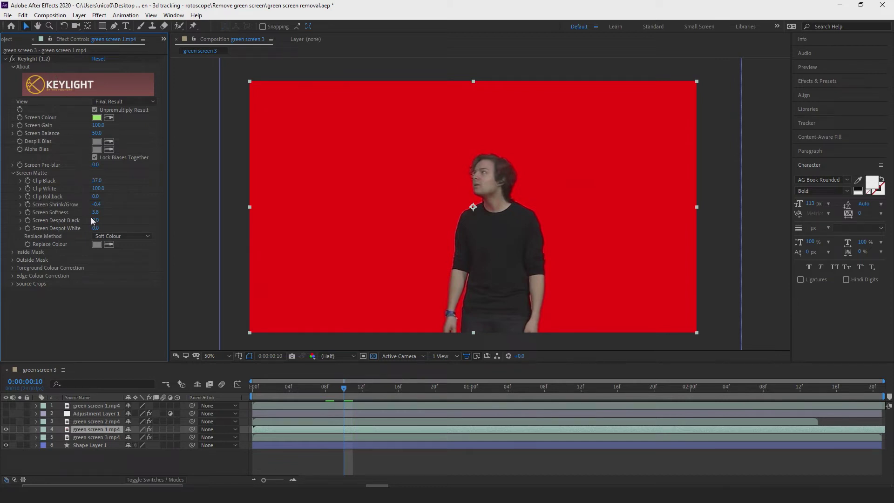
pyautogui.click(101, 405)
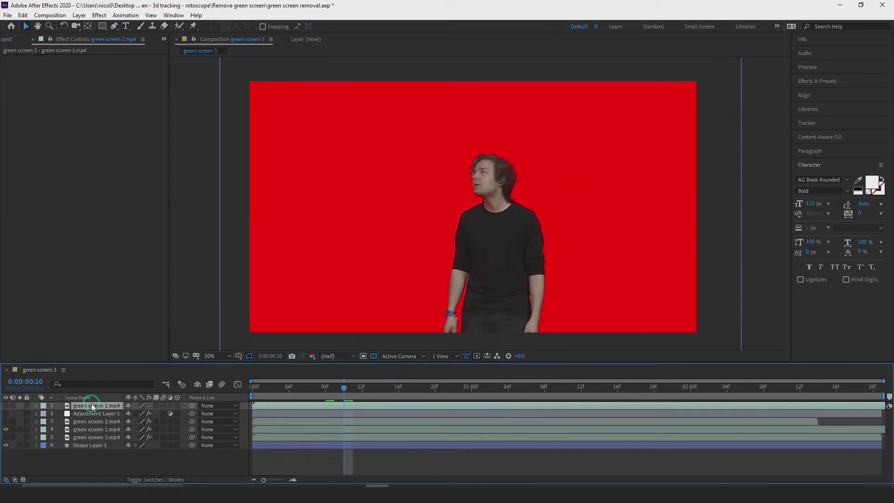
pyautogui.click(5, 405)
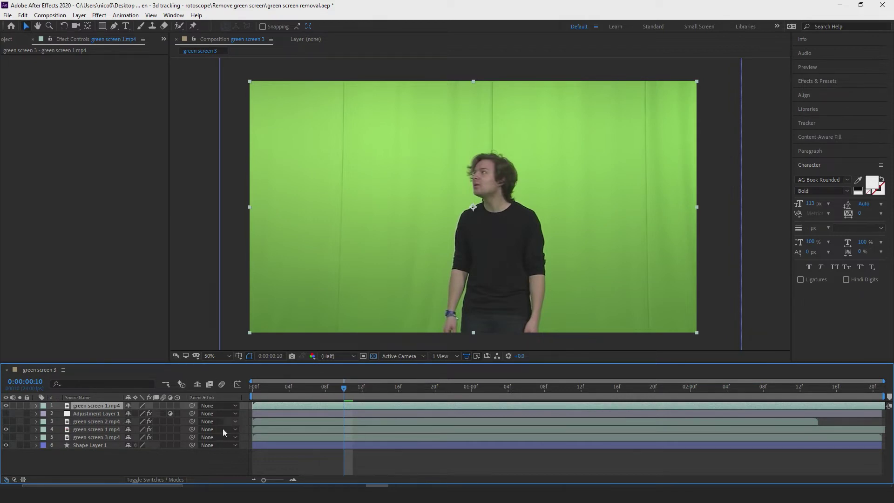
# Step: Apply Keylight (1.2) to the topmost clip and sample the green backdrop near the man as its Screen Colour
pyautogui.click(99, 16)
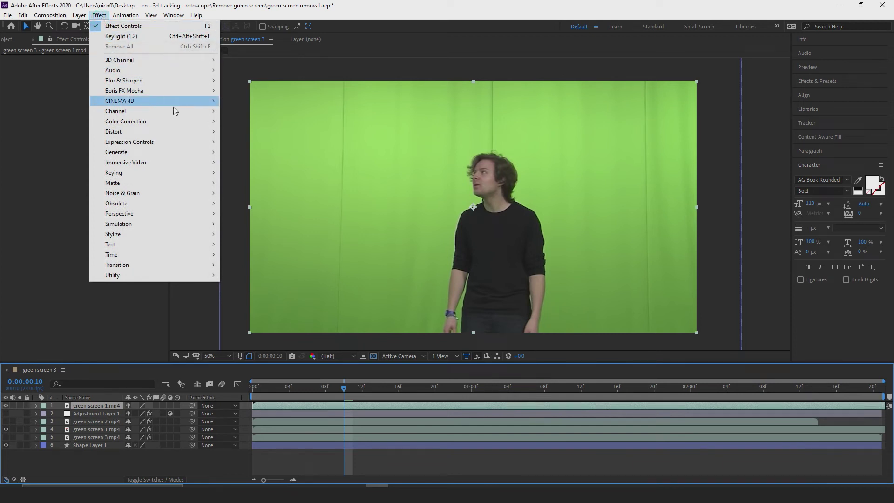
pyautogui.moveTo(186, 176)
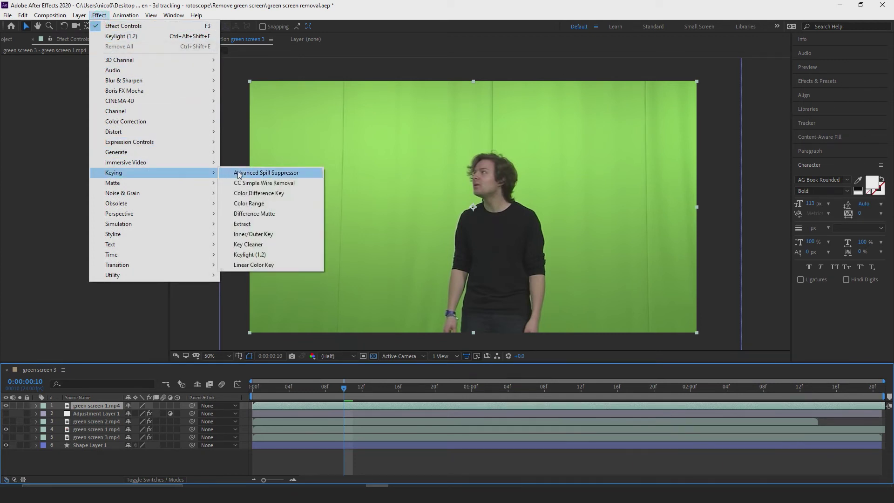
pyautogui.click(262, 256)
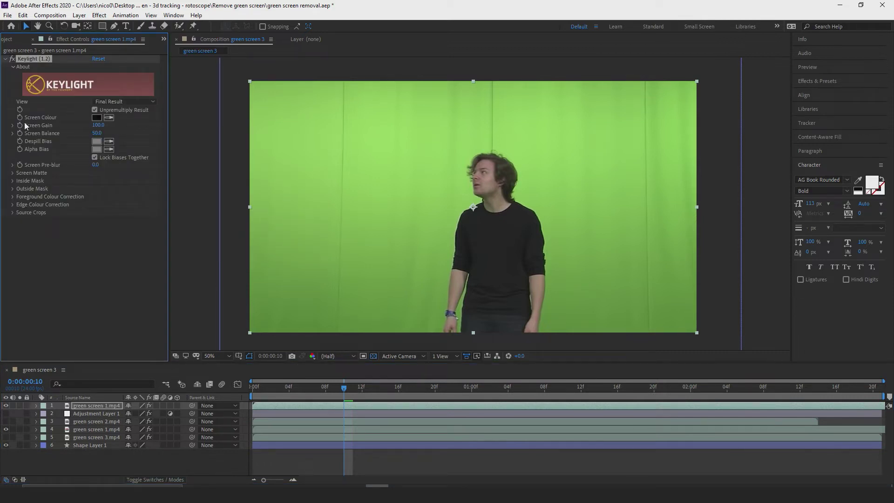
pyautogui.click(109, 118)
pyautogui.click(386, 169)
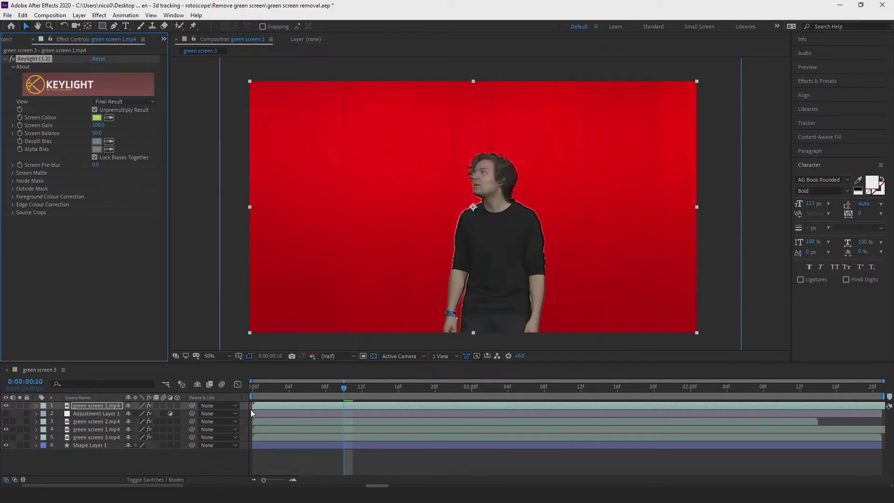
# Step: Hide the red Shape Layer 1 and turn off the transparency grid in the composition view
pyautogui.click(5, 445)
pyautogui.click(358, 365)
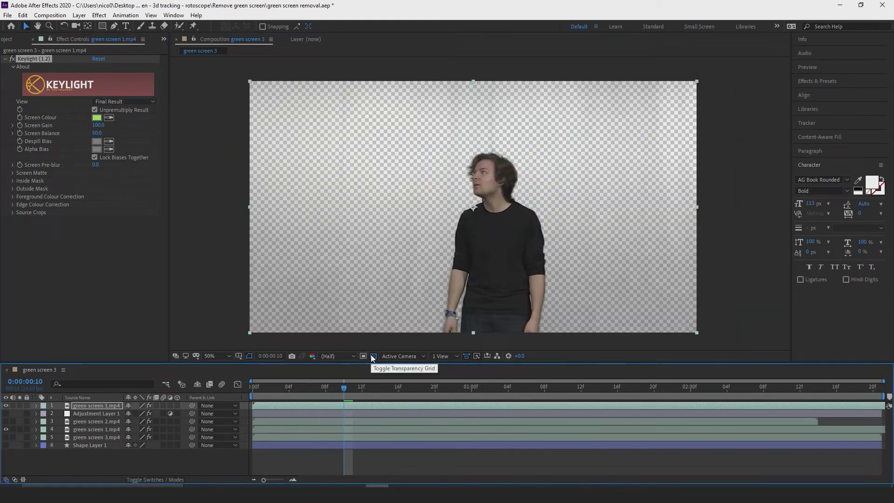
pyautogui.click(373, 357)
pyautogui.click(317, 276)
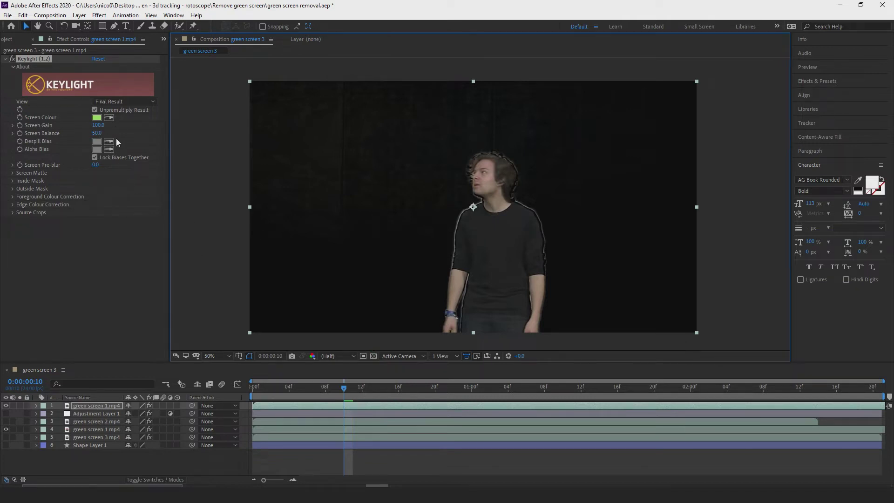
# Step: Expand Keylight's Screen Matte settings and set the effect's View to Screen Matte
pyautogui.click(12, 172)
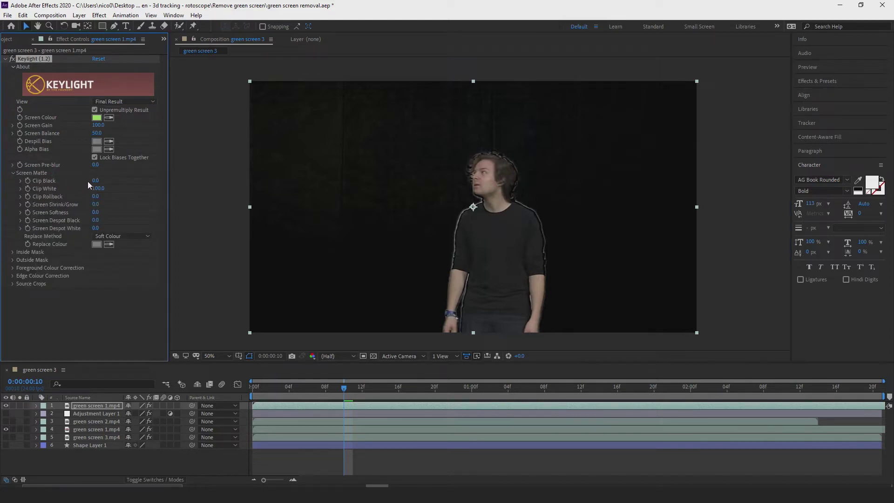
pyautogui.click(144, 102)
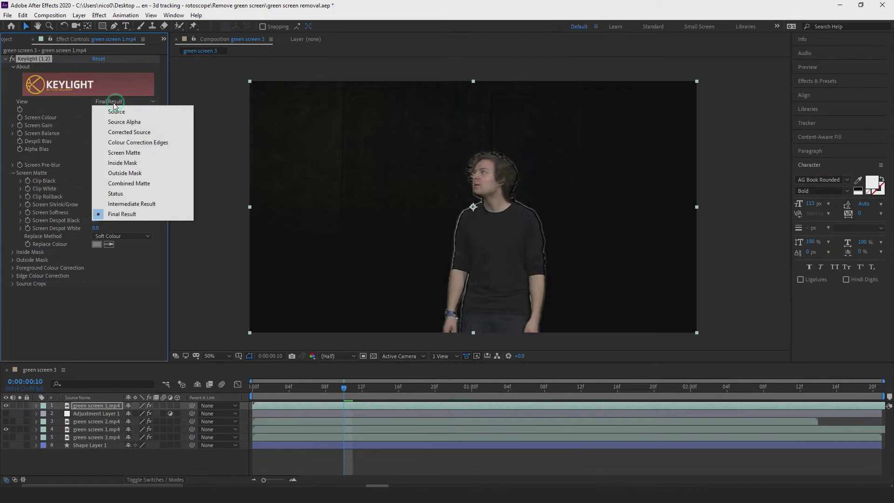
pyautogui.click(43, 102)
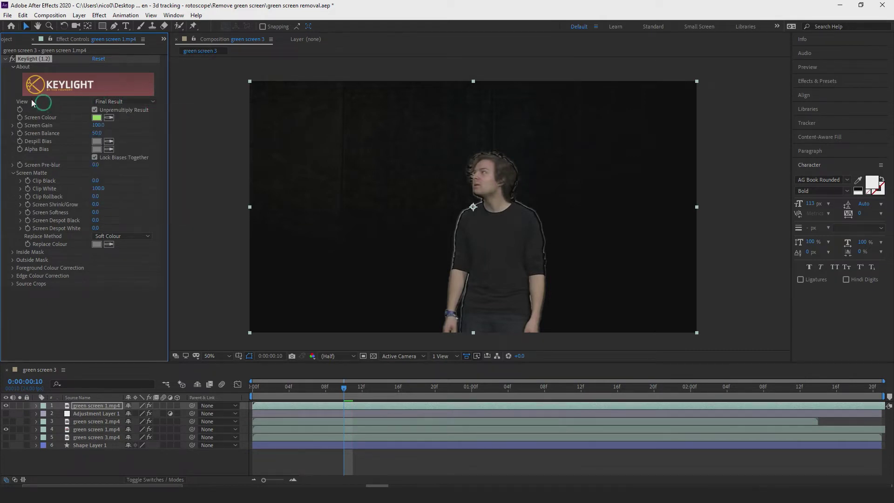
pyautogui.click(139, 102)
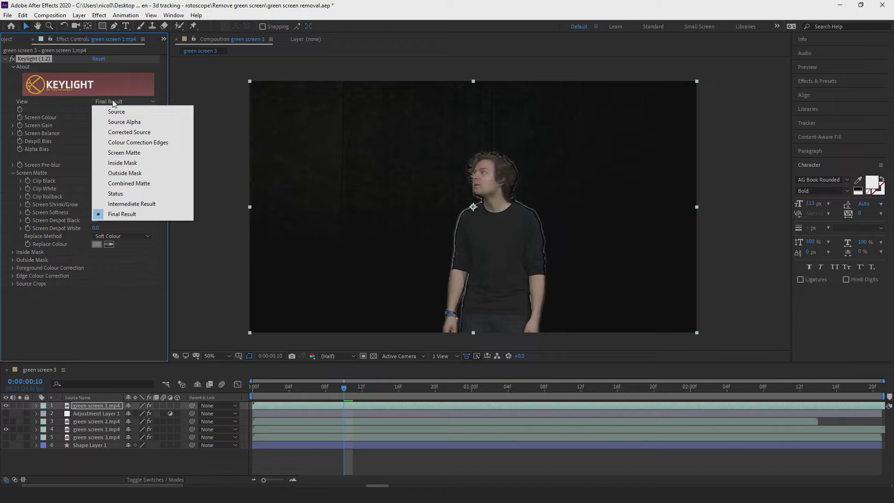
pyautogui.click(126, 153)
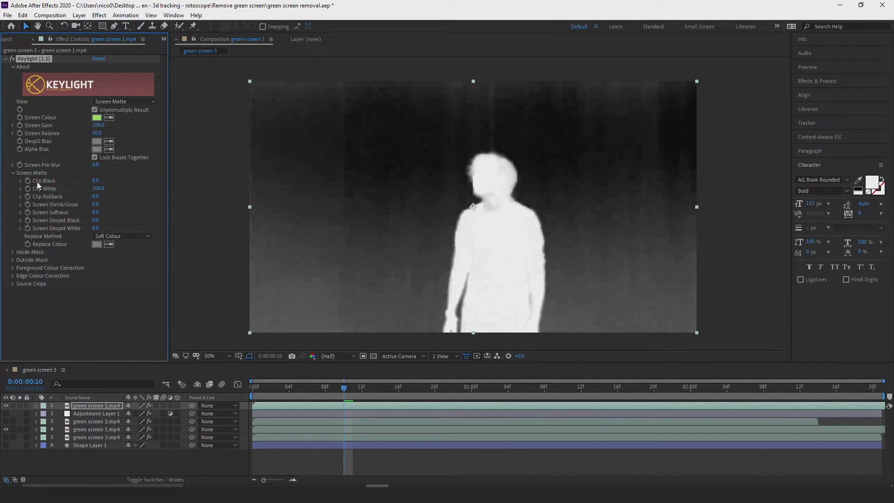
# Step: Raise the Clip Black value of Keylight's screen matte to 38, and further to 94
pyautogui.click(94, 181)
pyautogui.moveTo(95, 180); pyautogui.dragTo(108, 180)
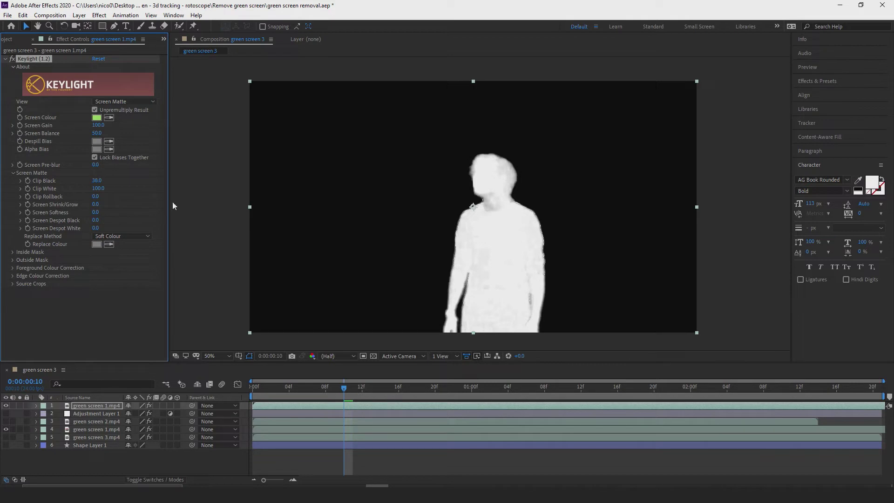
pyautogui.click(96, 180)
pyautogui.moveTo(96, 180); pyautogui.dragTo(134, 189)
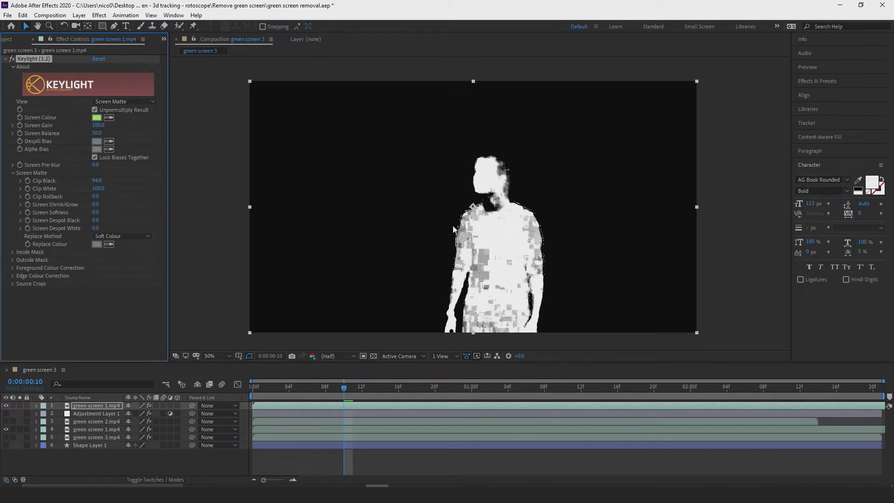
# Step: Lower Keylight's Clip Black to 37, and try a Screen Softness of 7.6 before returning it to 0
pyautogui.moveTo(95, 183); pyautogui.dragTo(73, 181)
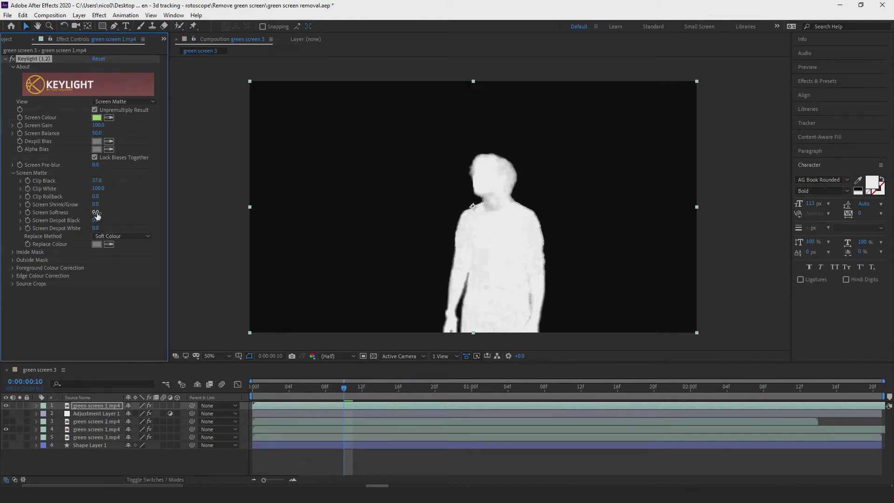
pyautogui.moveTo(98, 213); pyautogui.dragTo(129, 211)
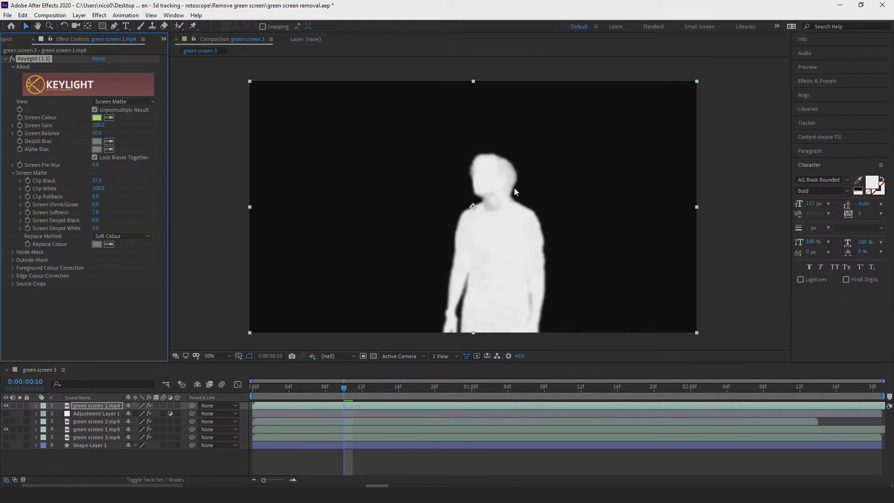
pyautogui.keyDown('alt'); pyautogui.scroll(2, 521, 198); pyautogui.keyUp('alt')
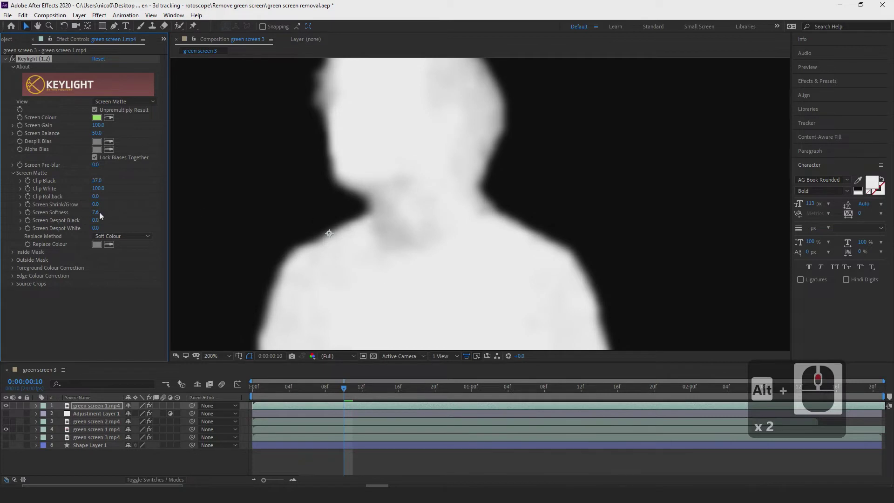
pyautogui.moveTo(96, 212); pyautogui.dragTo(11, 212)
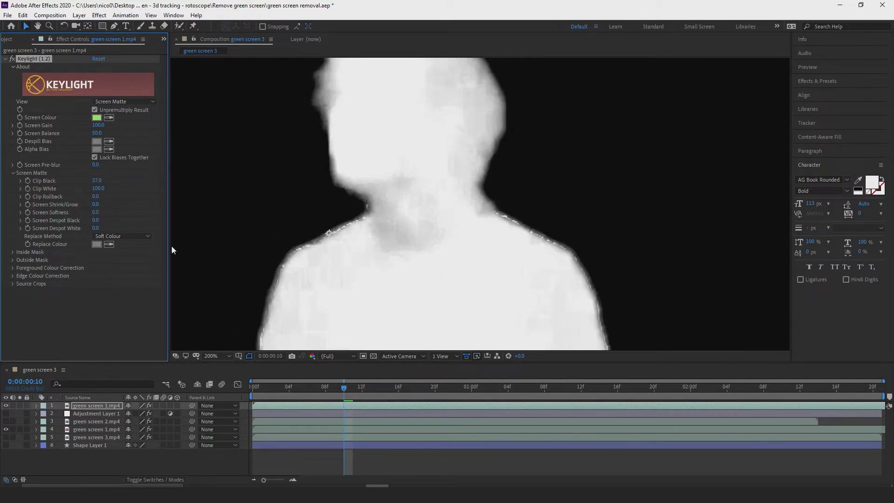
# Step: Switch Keylight's View to Final Result and set Screen Softness to 3, Clip Black to 77 and Clip White to 89
pyautogui.click(125, 99)
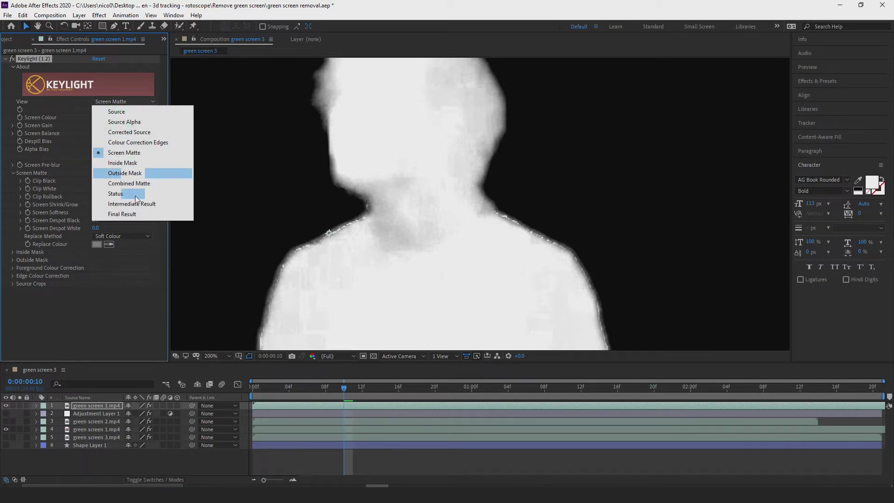
pyautogui.click(130, 215)
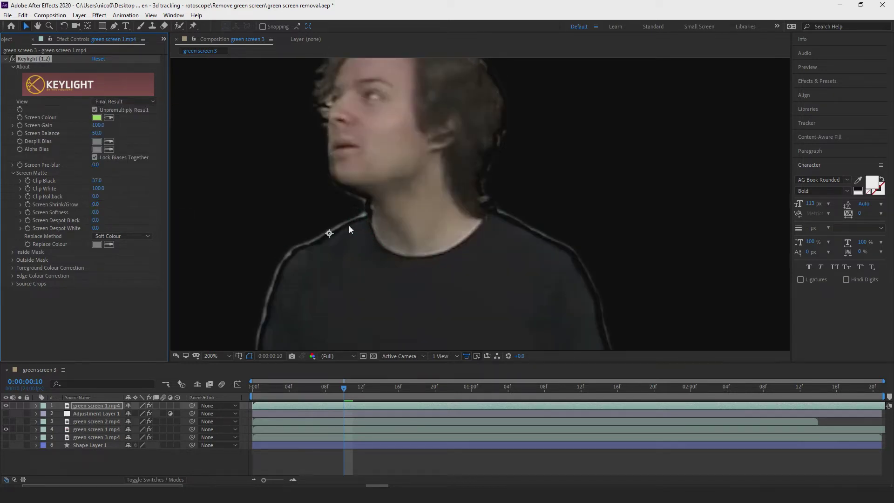
pyautogui.click(97, 211)
pyautogui.moveTo(97, 212); pyautogui.dragTo(107, 210)
pyautogui.moveTo(99, 187)
pyautogui.mouseDown()
pyautogui.moveTo(89, 188)
pyautogui.moveTo(111, 189)
pyautogui.moveTo(83, 182)
pyautogui.moveTo(133, 177)
pyautogui.moveTo(124, 197)
pyautogui.moveTo(100, 177)
pyautogui.moveTo(109, 200)
pyautogui.moveTo(91, 191)
pyautogui.moveTo(97, 200)
pyautogui.moveTo(92, 184)
pyautogui.mouseUp()
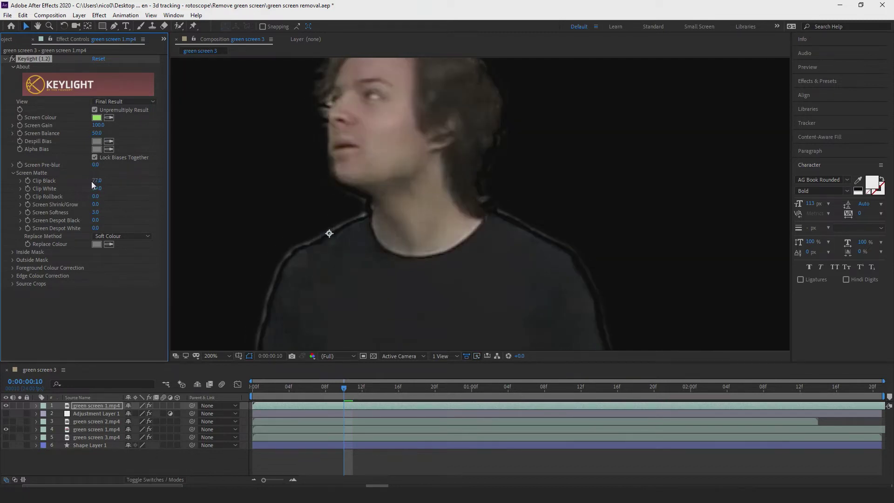
# Step: Reduce Keylight's Screen Softness to 2.1 and raise Clip Rollback to 3.2
pyautogui.scroll(-2, 337, 233)
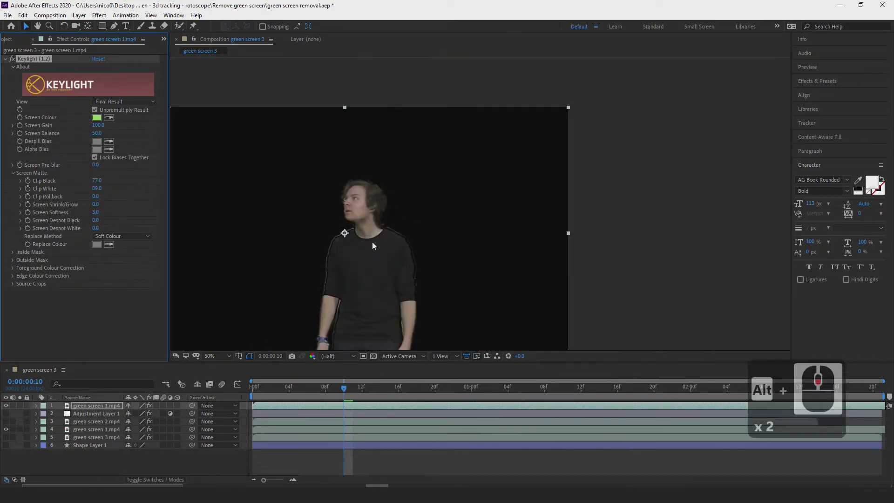
pyautogui.moveTo(338, 279); pyautogui.dragTo(456, 238)
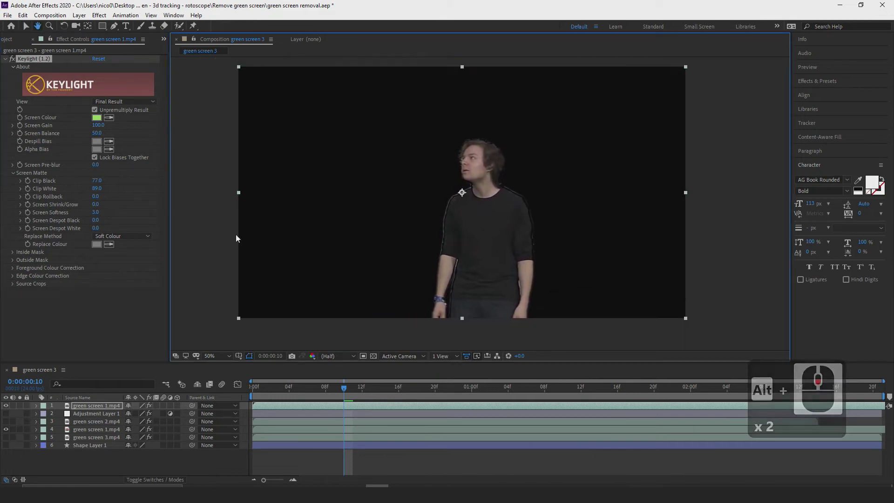
pyautogui.moveTo(96, 212); pyautogui.dragTo(98, 213)
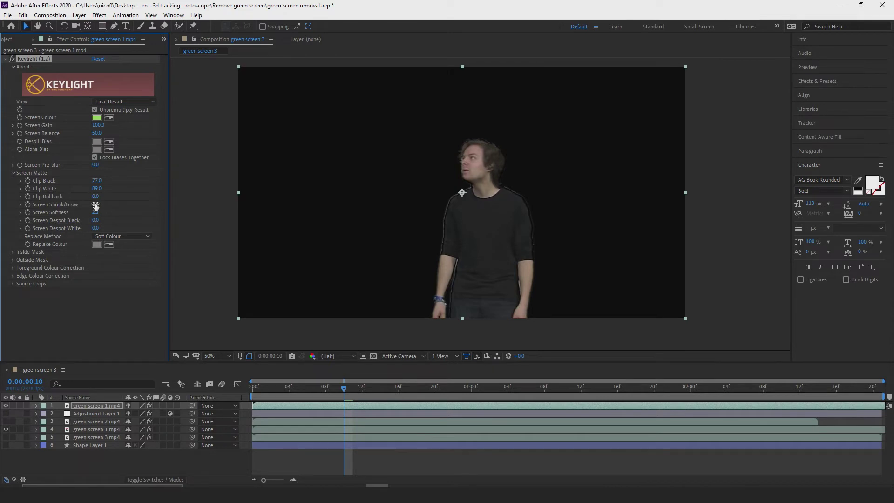
pyautogui.moveTo(95, 196); pyautogui.dragTo(109, 196)
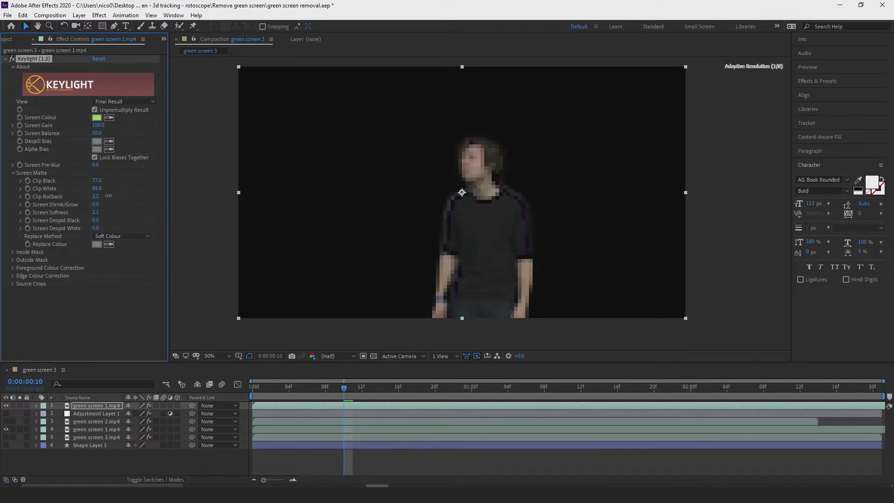
pyautogui.scroll(2, 484, 210)
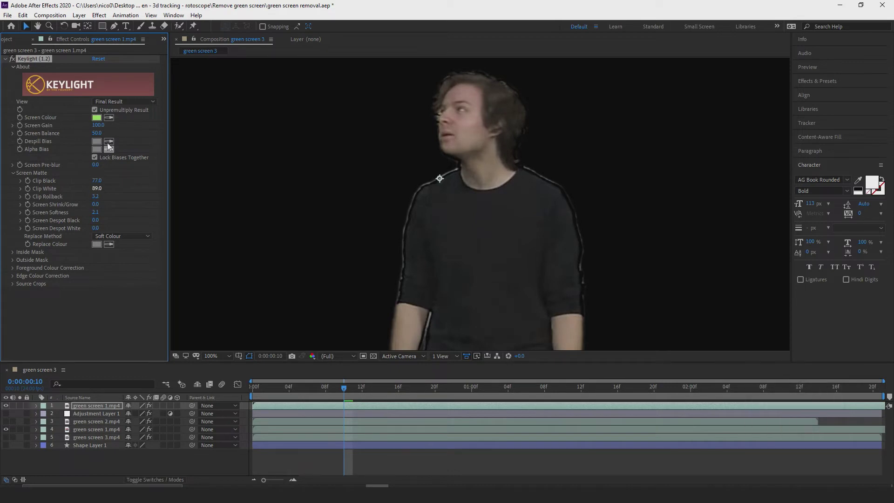
pyautogui.click(100, 133)
pyautogui.moveTo(100, 133)
pyautogui.mouseDown()
pyautogui.moveTo(109, 139)
pyautogui.moveTo(90, 132)
pyautogui.moveTo(91, 141)
pyautogui.mouseUp()
pyautogui.hotkey('ctrl', 'z')
pyautogui.hotkey('ctrl', 'z')
# Step: Set Keylight's Screen Despot White to 7.5, Clip Rollback to 2.1, and both Clip Black and Clip White to 100
pyautogui.moveTo(92, 228)
pyautogui.mouseDown()
pyautogui.moveTo(119, 221)
pyautogui.moveTo(78, 228)
pyautogui.mouseUp()
pyautogui.moveTo(96, 196); pyautogui.dragTo(117, 175)
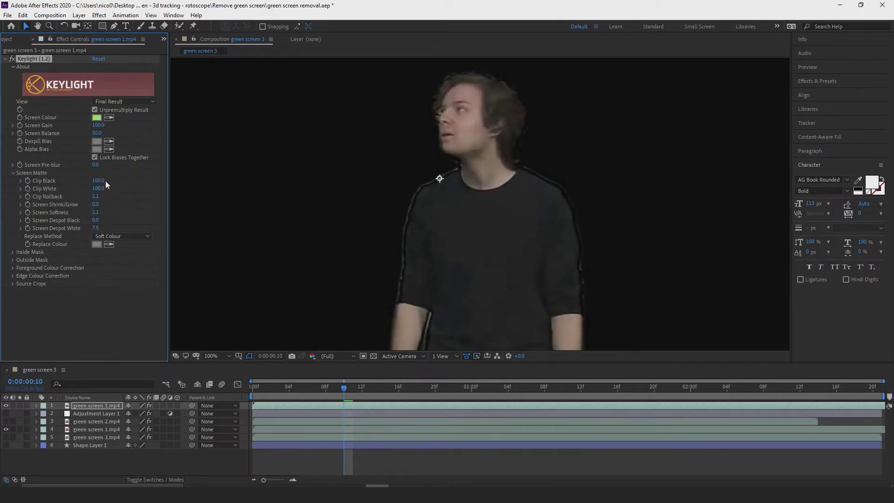
pyautogui.moveTo(99, 188); pyautogui.dragTo(171, 190)
pyautogui.click(102, 183)
pyautogui.moveTo(101, 183); pyautogui.dragTo(32, 181)
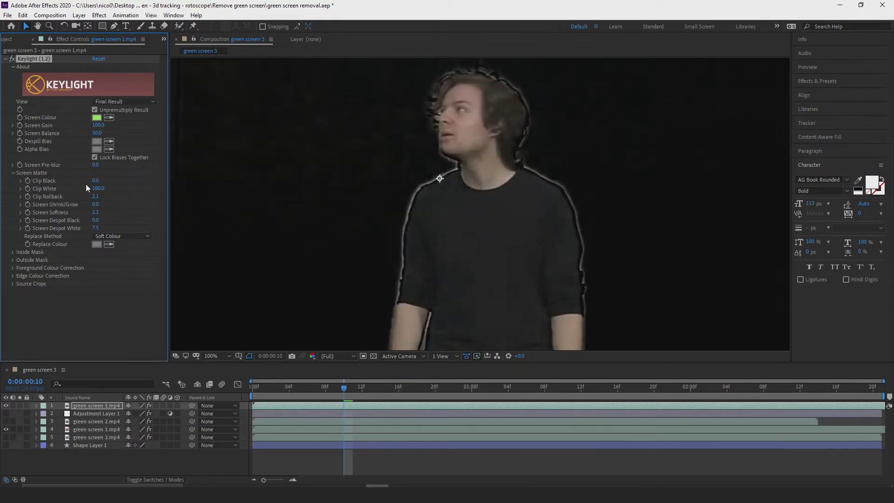
pyautogui.moveTo(91, 181); pyautogui.dragTo(158, 184)
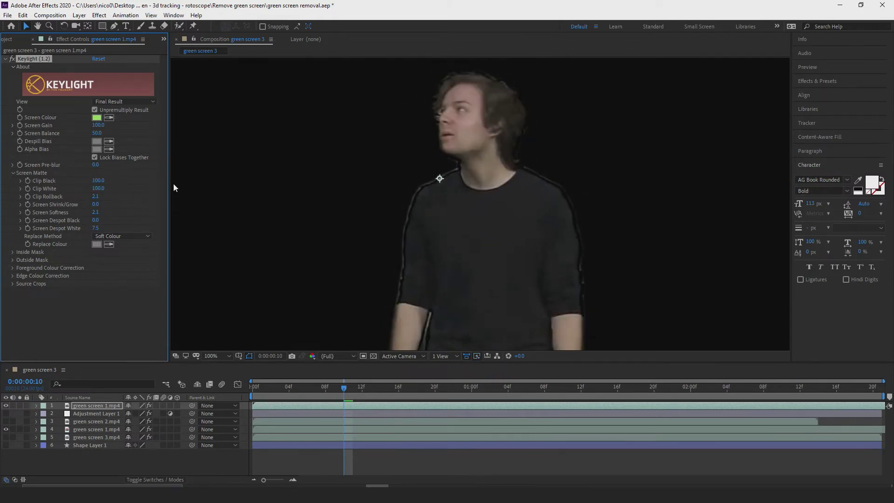
# Step: Compare the two keyed green screen 1.mp4 clips by toggling the topmost one's visibility and viewing the lower one's Keylight settings
pyautogui.click(6, 405)
pyautogui.click(96, 429)
pyautogui.click(101, 391)
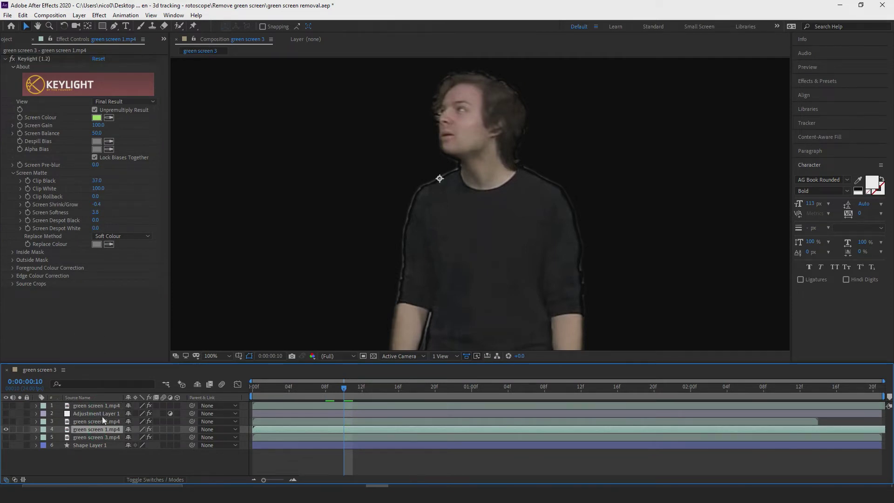
pyautogui.click(6, 406)
pyautogui.click(6, 406)
pyautogui.click(6, 405)
pyautogui.click(6, 406)
pyautogui.click(5, 404)
# Step: Examine the Keylight settings of green screen 3.mp4, and check the lower green screen 1.mp4 clip by toggling its visibility
pyautogui.click(34, 420)
pyautogui.click(81, 437)
pyautogui.click(20, 437)
pyautogui.click(6, 429)
pyautogui.click(5, 429)
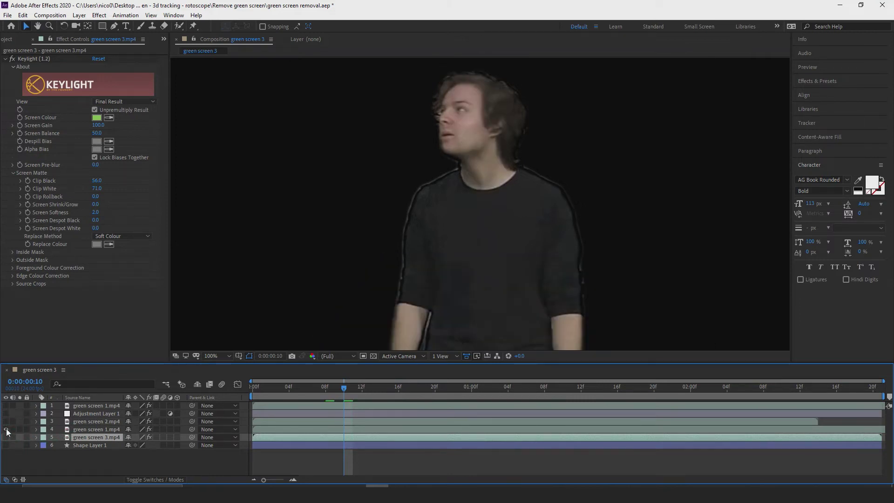
pyautogui.click(6, 428)
pyautogui.click(56, 430)
pyautogui.click(6, 429)
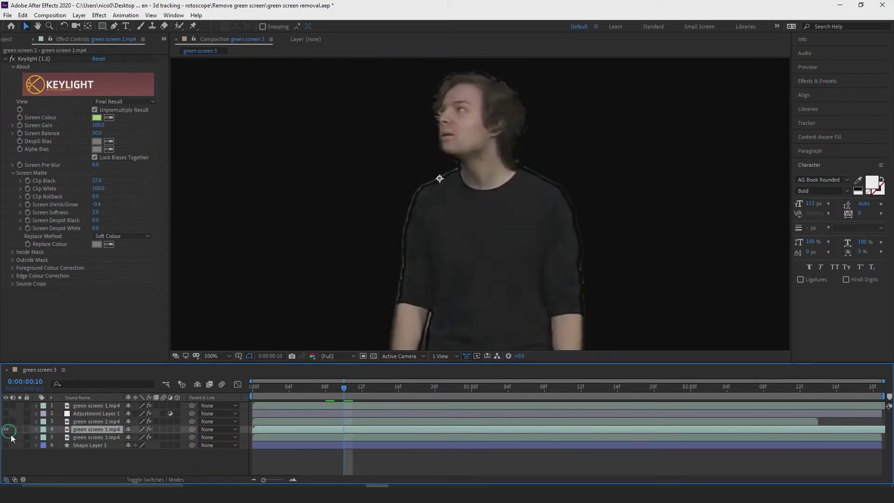
# Step: Show the red Shape Layer 1 as a background behind the lower green screen 1.mp4 clip
pyautogui.click(7, 453)
pyautogui.click(5, 445)
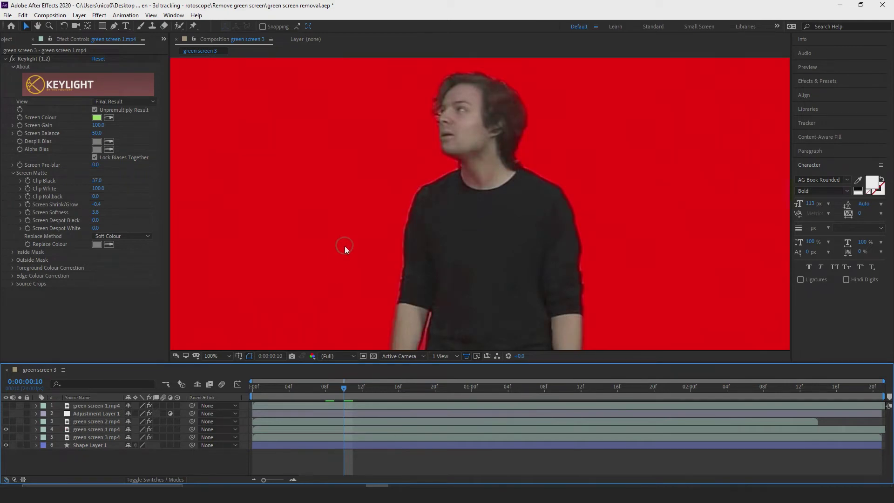
pyautogui.scroll(-2, 344, 246)
pyautogui.moveTo(405, 224); pyautogui.dragTo(437, 209)
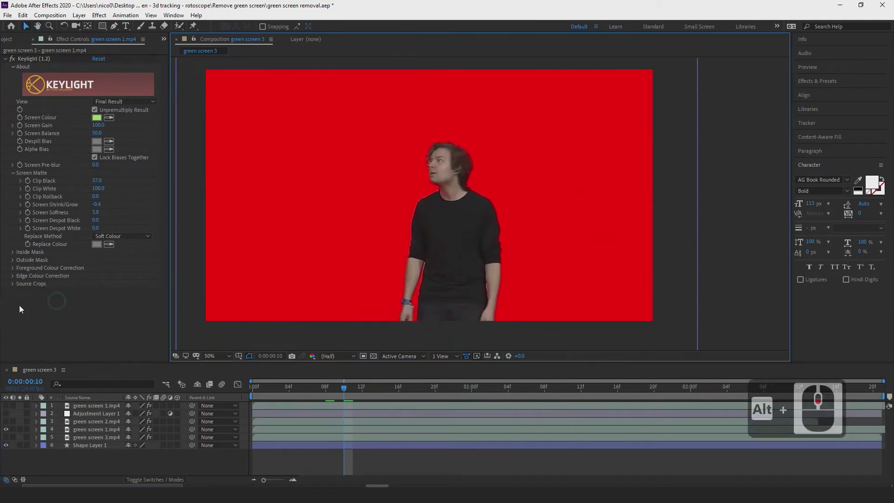
# Step: Show the topmost green screen 1.mp4 clip and hide the lower copy of it
pyautogui.click(6, 405)
pyautogui.click(6, 429)
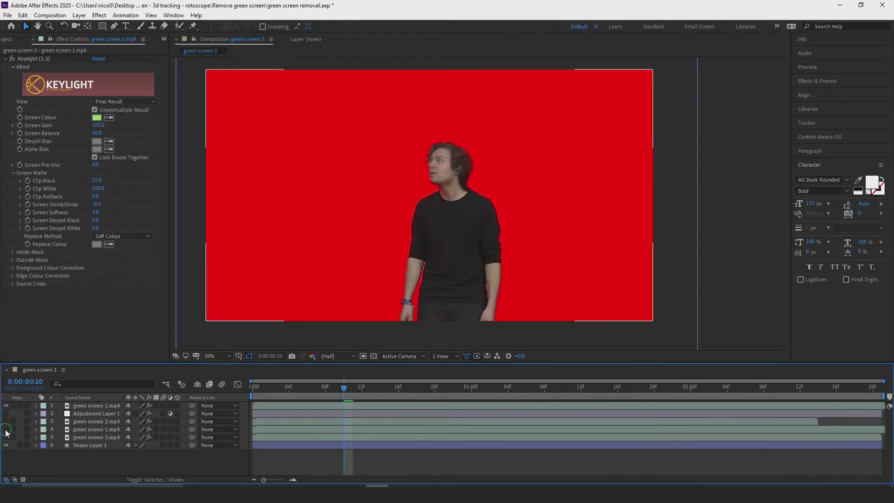
pyautogui.click(10, 407)
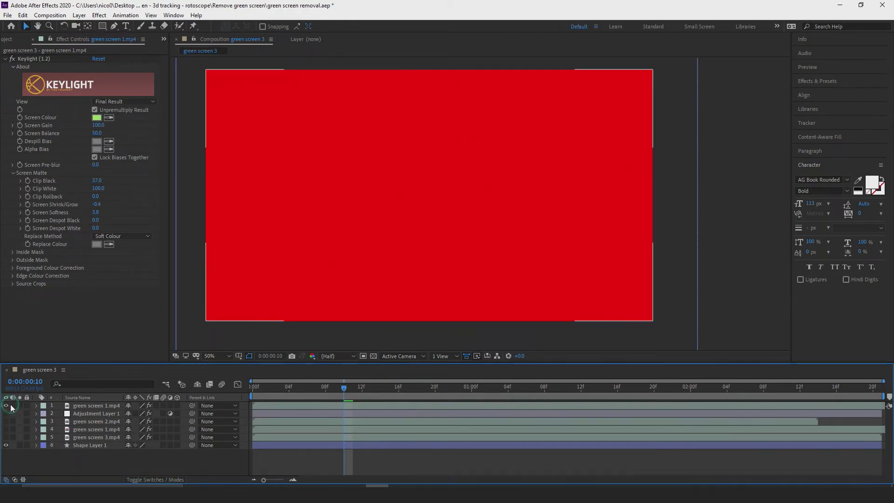
# Step: Return the playhead to the start of the composition, and replace the red Shape Layer 1 background with the transparency grid
pyautogui.click(78, 406)
pyautogui.click(439, 408)
pyautogui.moveTo(348, 387); pyautogui.dragTo(238, 387)
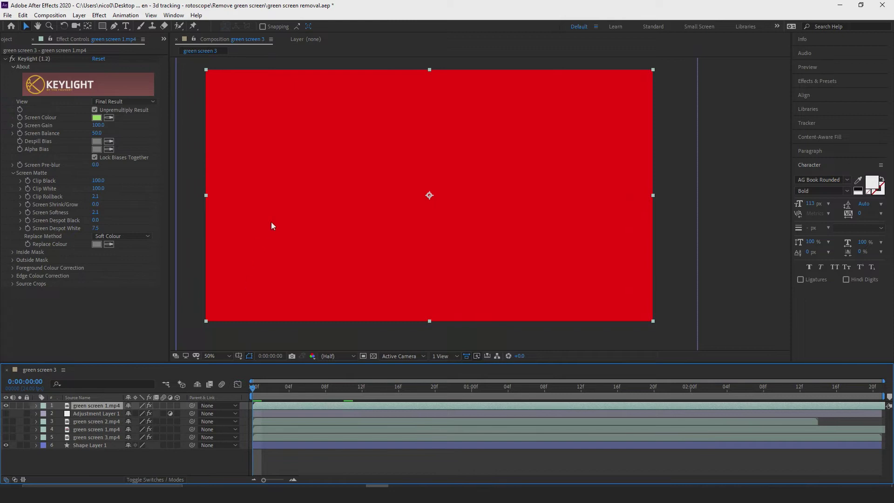
pyautogui.click(6, 446)
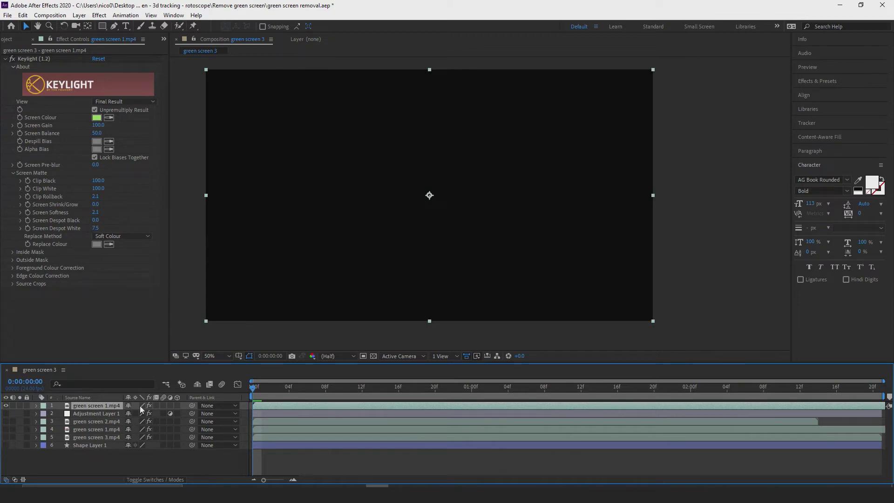
pyautogui.click(374, 356)
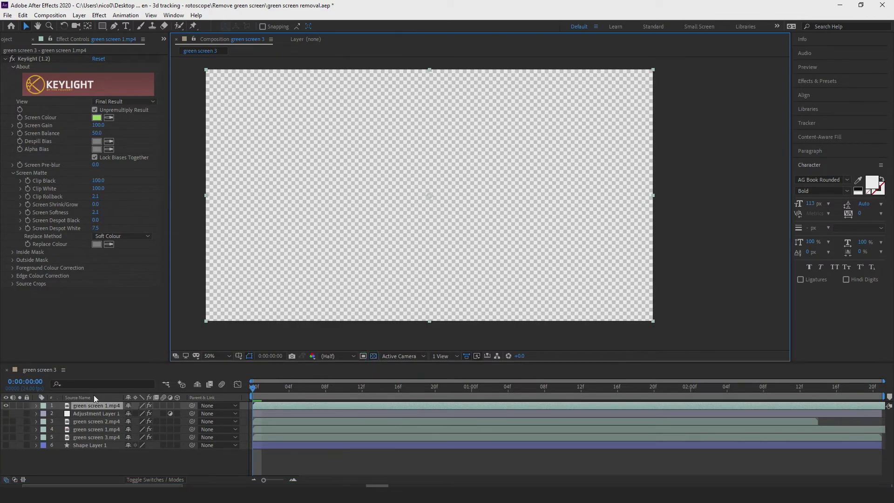
# Step: Delete the topmost green screen 1.mp4 layer and add a fresh copy of that clip above all other layers
pyautogui.click(88, 406)
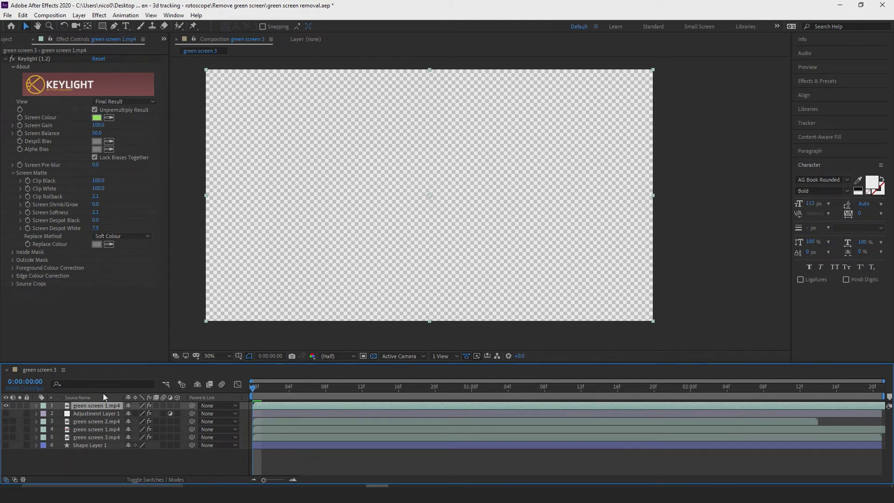
pyautogui.press('Delete')
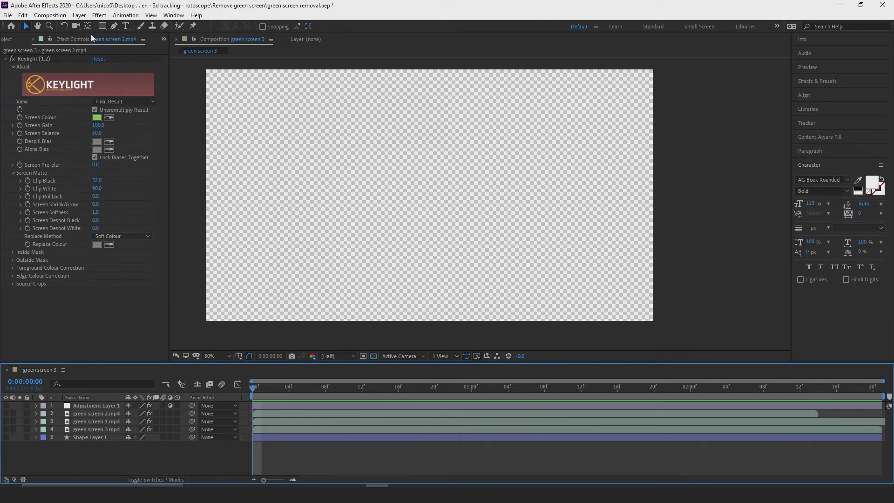
pyautogui.moveTo(35, 133); pyautogui.dragTo(82, 402)
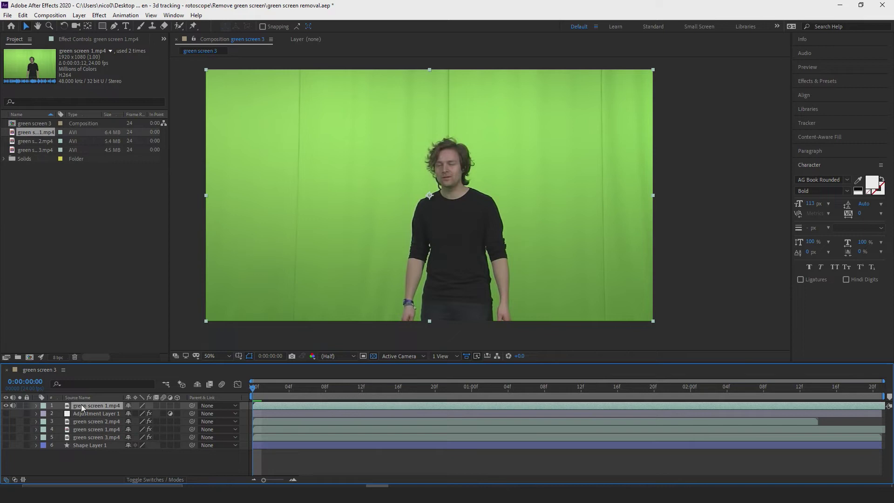
# Step: Apply Keylight (1.2) to the new topmost clip and sample the green backdrop near its left edge as the Screen Colour
pyautogui.click(93, 15)
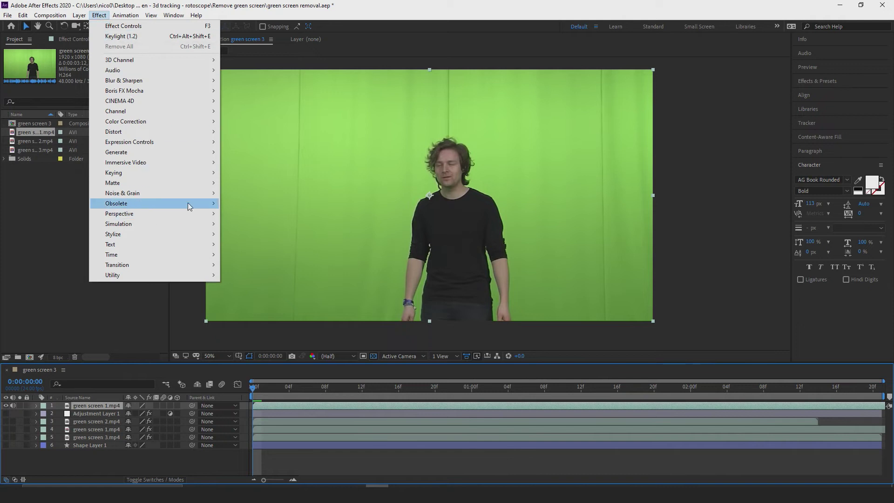
pyautogui.moveTo(200, 173)
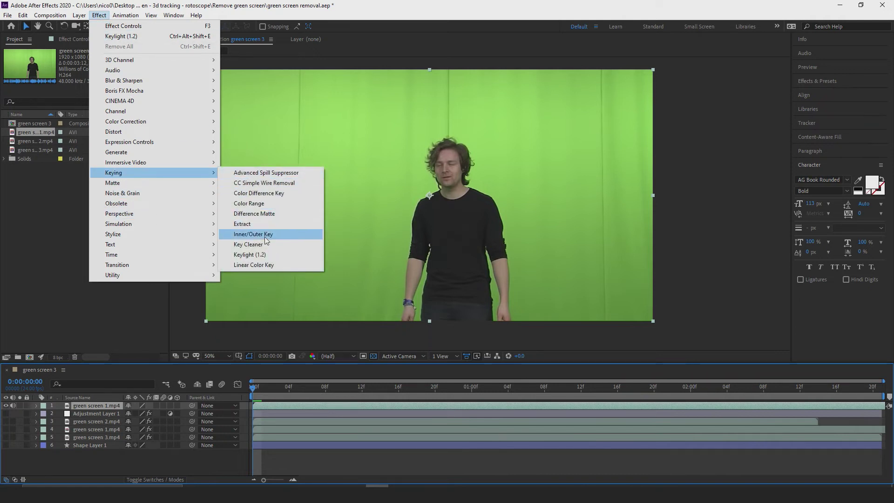
pyautogui.click(247, 255)
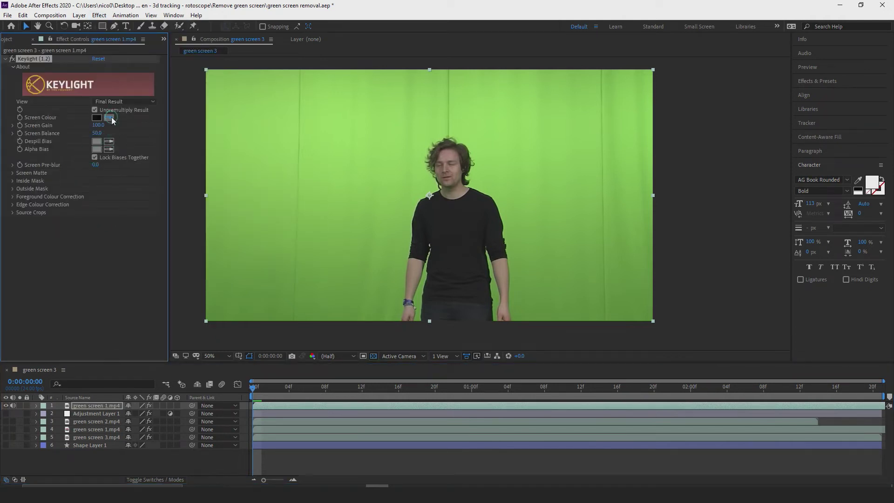
pyautogui.click(219, 196)
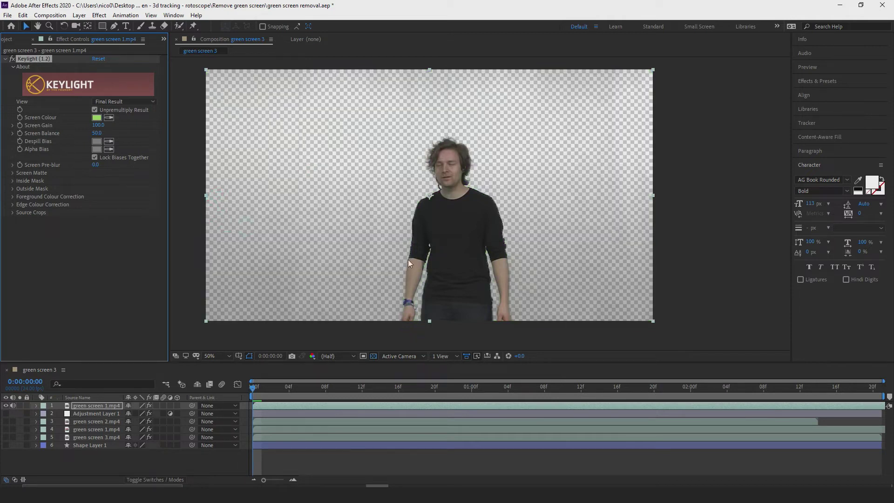
# Step: Show the red Shape Layer 1 behind the keyed clip and expand Keylight's Screen Matte settings
pyautogui.click(6, 445)
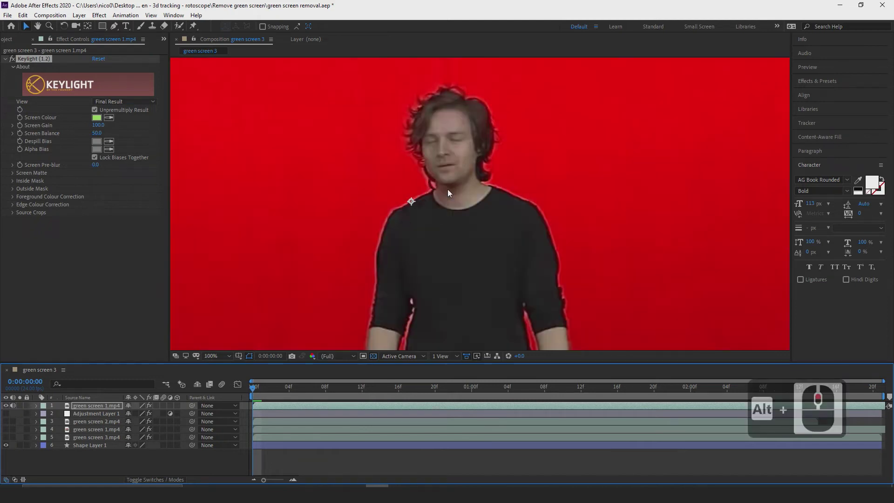
pyautogui.keyDown('alt'); pyautogui.scroll(2, 448, 189); pyautogui.keyUp('alt')
pyautogui.moveTo(378, 142); pyautogui.dragTo(435, 201)
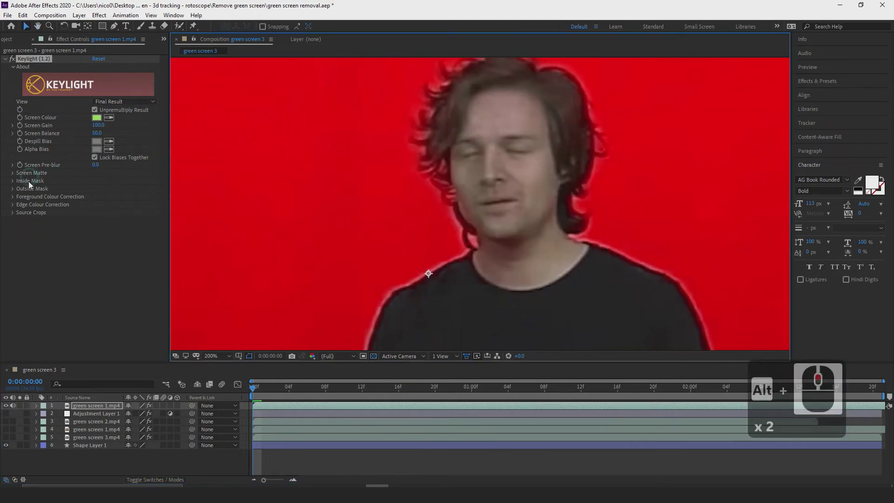
pyautogui.click(13, 173)
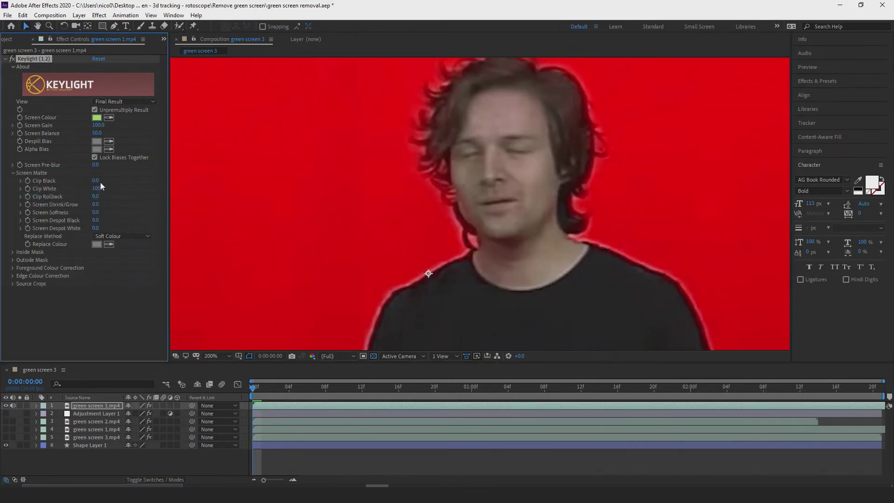
# Step: Raise Keylight's Clip Black to 33 in the Screen Matte settings, checking the subject's edges against the red background
pyautogui.moveTo(95, 180); pyautogui.dragTo(102, 180)
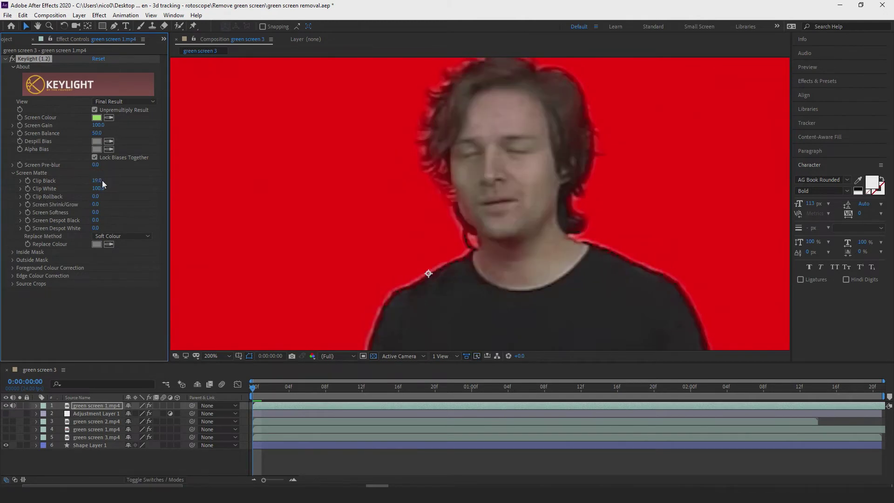
pyautogui.moveTo(471, 182); pyautogui.dragTo(416, 242)
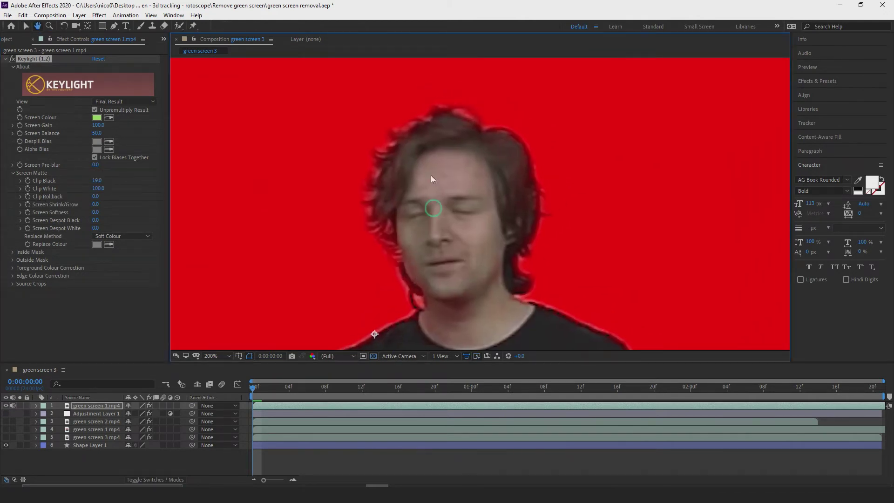
pyautogui.moveTo(442, 289); pyautogui.dragTo(489, 147)
pyautogui.click(100, 180)
pyautogui.moveTo(99, 181); pyautogui.dragTo(107, 180)
pyautogui.moveTo(628, 248); pyautogui.dragTo(552, 306)
pyautogui.press('v')
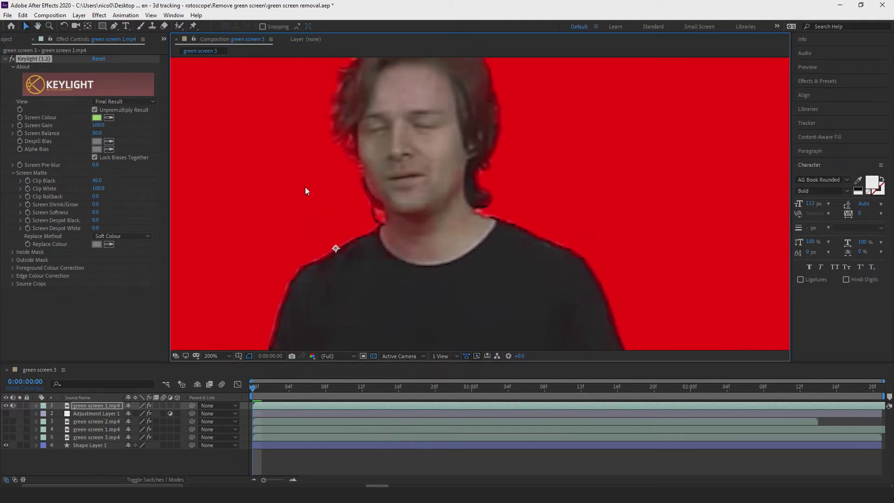
pyautogui.moveTo(96, 183)
pyautogui.mouseDown()
pyautogui.moveTo(114, 174)
pyautogui.moveTo(73, 183)
pyautogui.moveTo(80, 180)
pyautogui.mouseUp()
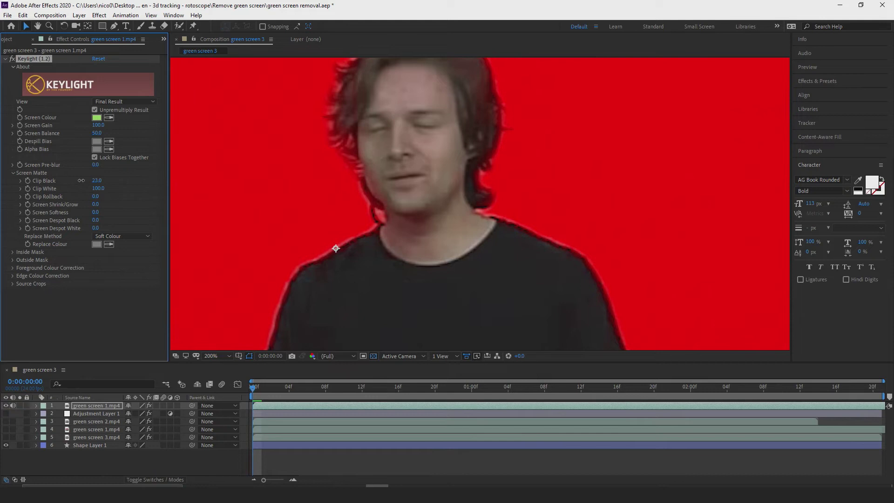
pyautogui.keyDown('alt'); pyautogui.scroll(-2, 373, 183); pyautogui.keyUp('alt')
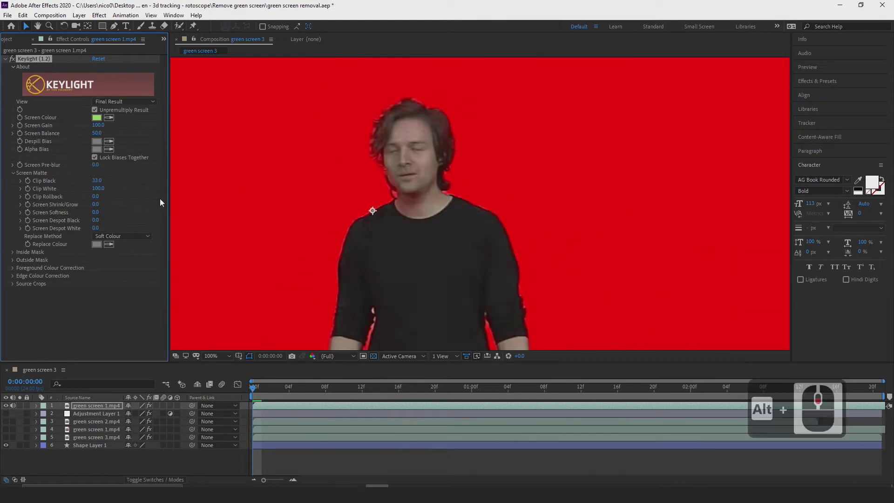
# Step: Set the Screen Softness of the keyed clip to 2.4 and check the softened shoulder edges up close
pyautogui.moveTo(91, 212); pyautogui.dragTo(105, 211)
pyautogui.keyDown('alt'); pyautogui.scroll(2, 410, 225); pyautogui.keyUp('alt')
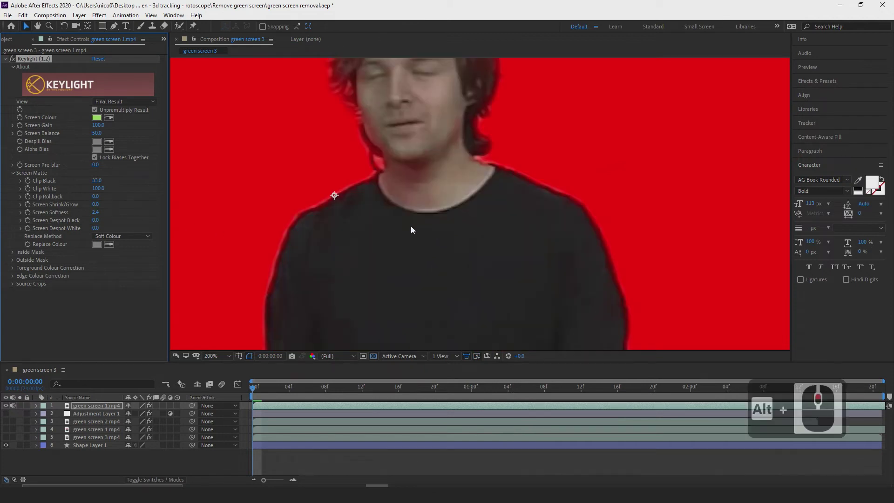
pyautogui.keyDown('alt'); pyautogui.scroll(-2, 412, 204); pyautogui.keyUp('alt')
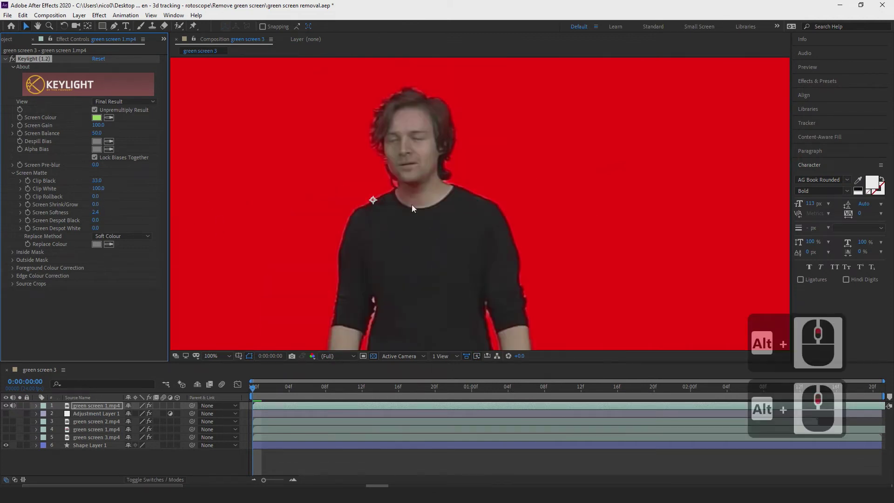
# Step: Switch Keylight's View to Screen Matte and examine the black-and-white matte around the head and torso
pyautogui.click(122, 101)
pyautogui.click(122, 153)
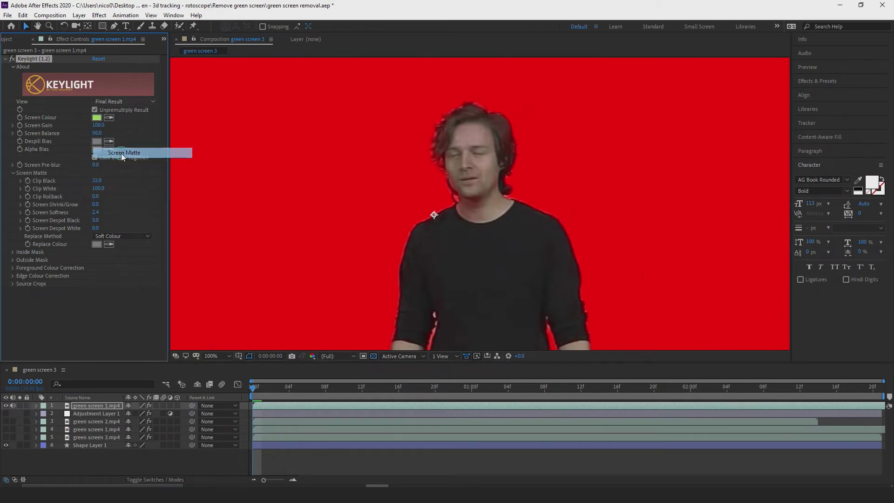
pyautogui.keyDown('alt'); pyautogui.scroll(-1, 508, 208); pyautogui.keyUp('alt')
pyautogui.moveTo(495, 266)
pyautogui.mouseDown()
pyautogui.moveTo(479, 247)
pyautogui.moveTo(503, 266)
pyautogui.mouseUp()
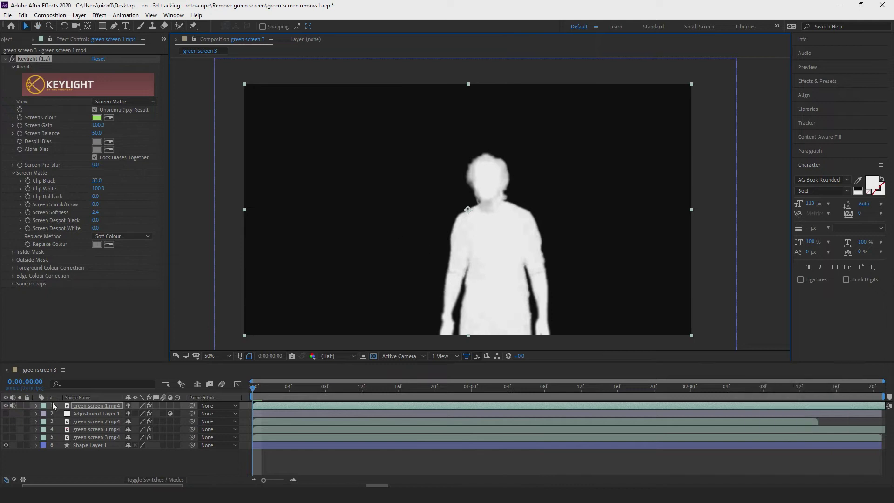
pyautogui.moveTo(461, 212); pyautogui.dragTo(481, 174)
pyautogui.keyDown('alt'); pyautogui.scroll(1, 493, 196); pyautogui.keyUp('alt')
pyautogui.moveTo(452, 242); pyautogui.dragTo(451, 201)
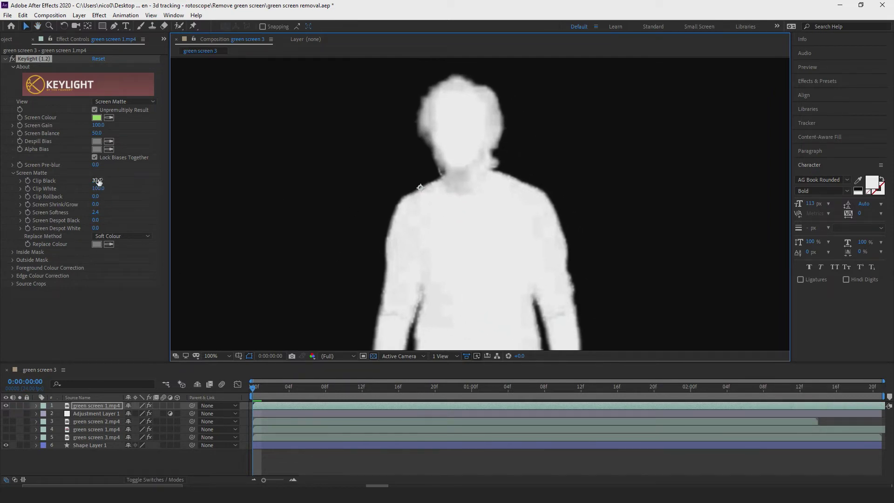
# Step: Try a Clip Black value of 43 on the matte, and undo the change
pyautogui.moveTo(98, 179); pyautogui.dragTo(102, 178)
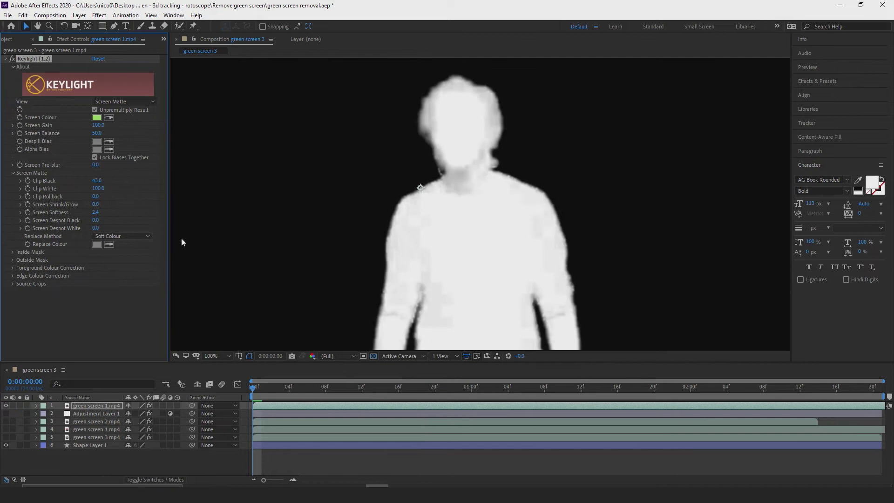
pyautogui.hotkey('ctrl', 'z')
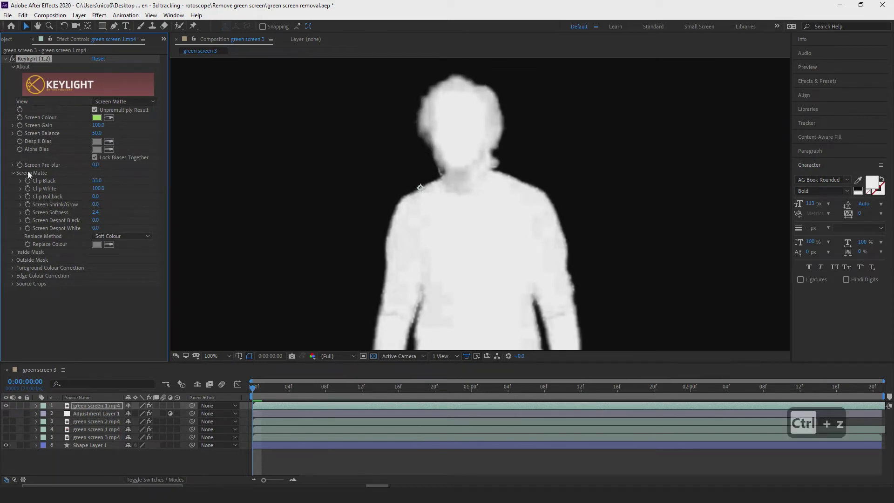
# Step: Return Keylight's View to Final Result and preview the keyed clip from the start to 0:00:01:15
pyautogui.click(99, 102)
pyautogui.click(135, 211)
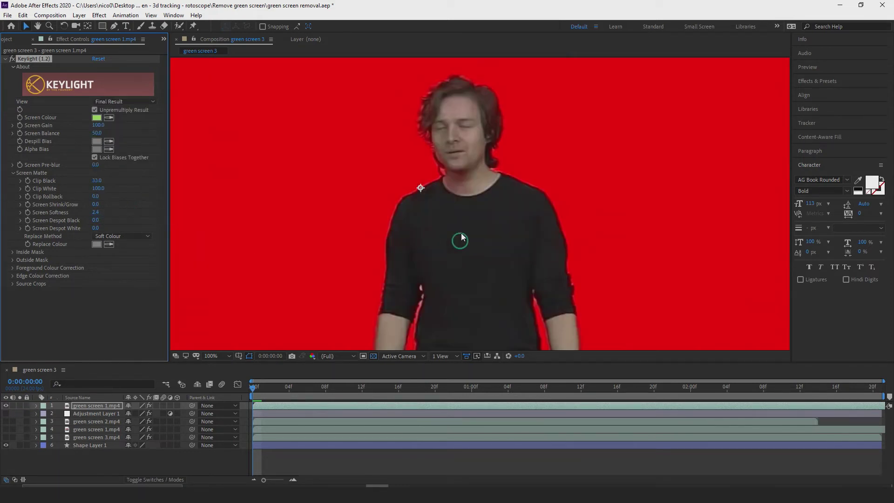
pyautogui.scroll(-2, 466, 231)
pyautogui.scroll(1, 460, 300)
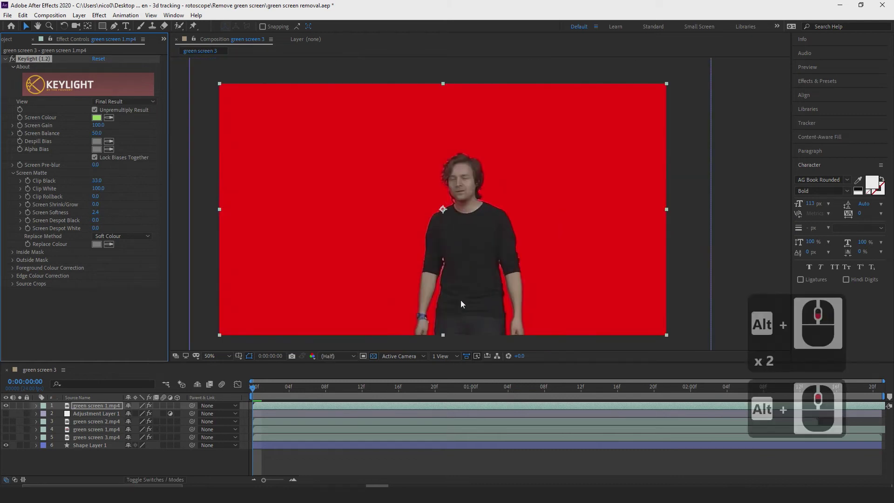
pyautogui.moveTo(252, 386)
pyautogui.mouseDown()
pyautogui.moveTo(295, 387)
pyautogui.moveTo(242, 396)
pyautogui.mouseUp()
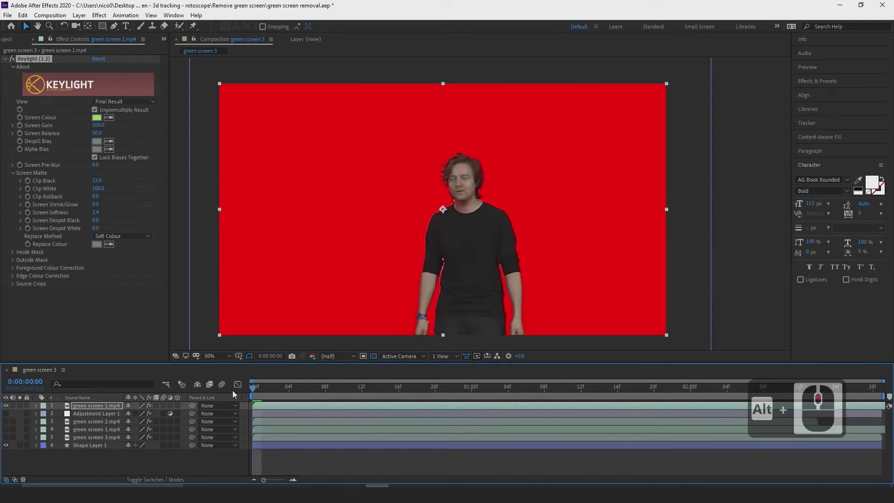
pyautogui.press('space')
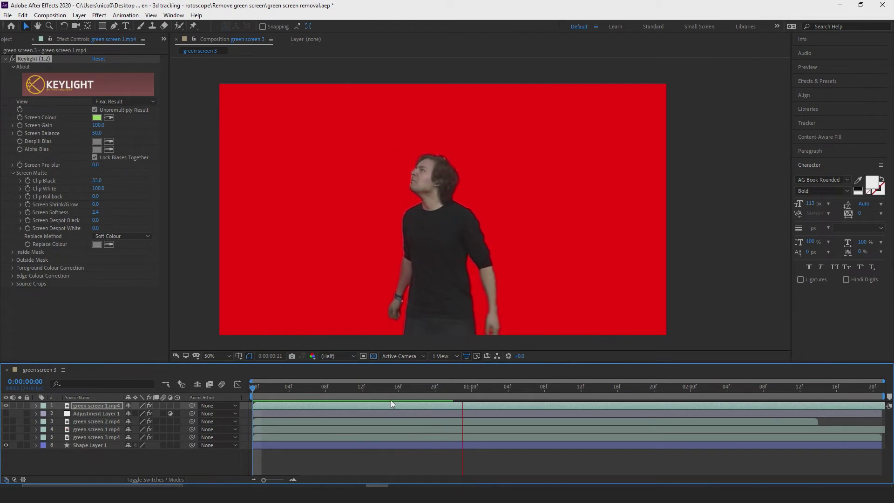
pyautogui.press('space')
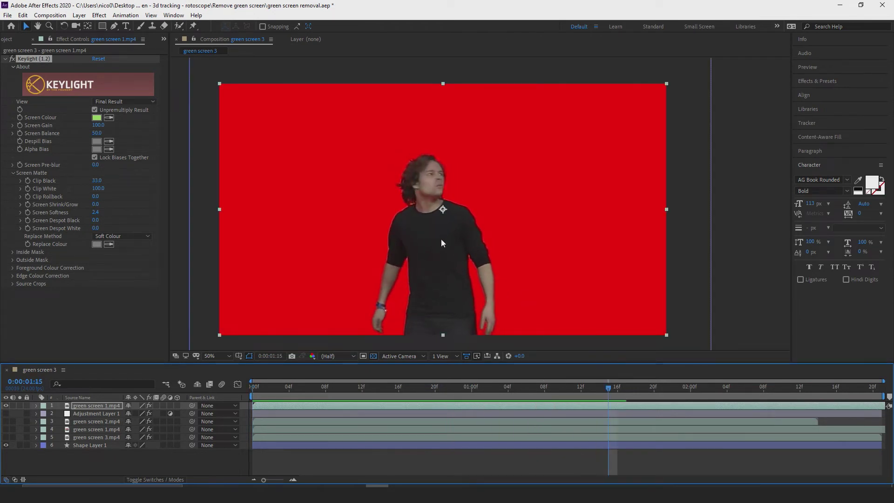
# Step: Raise Clip Black to 50 while checking the neck and shoulder edges at 0:00:01:15
pyautogui.keyDown('alt'); pyautogui.scroll(3, 441, 242); pyautogui.keyUp('alt')
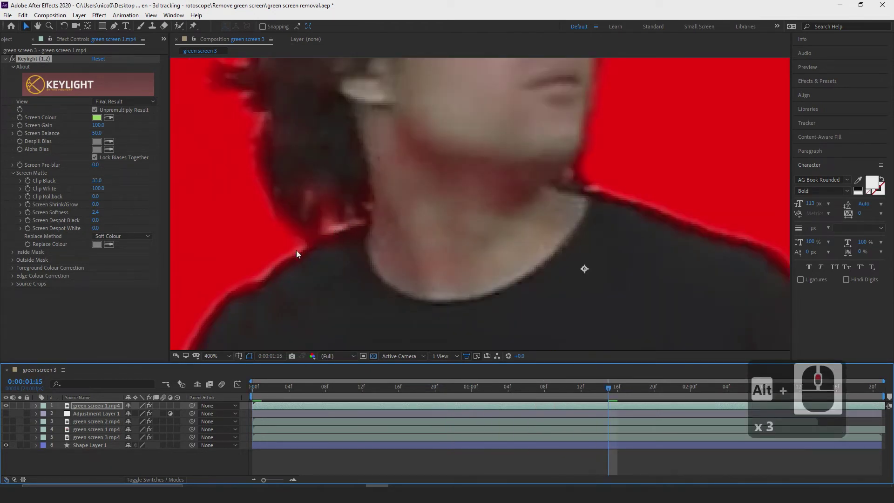
pyautogui.moveTo(95, 181); pyautogui.dragTo(100, 180)
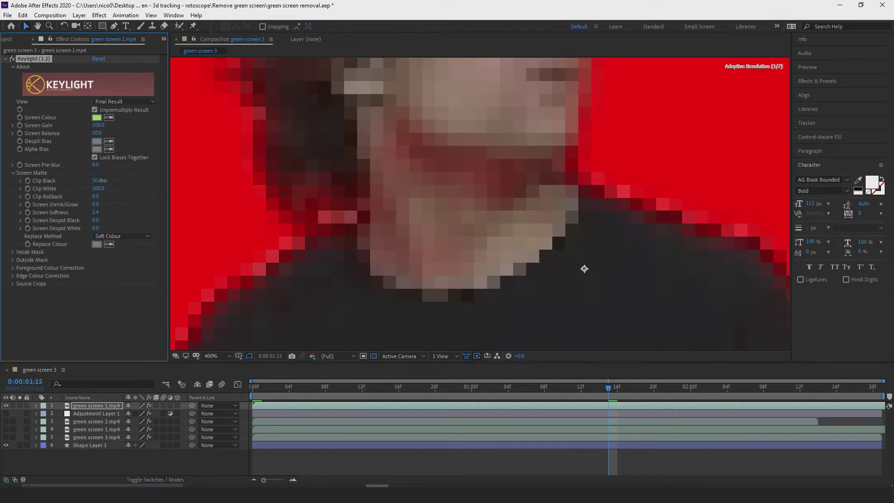
pyautogui.keyDown('alt'); pyautogui.scroll(-1, 370, 211); pyautogui.keyUp('alt')
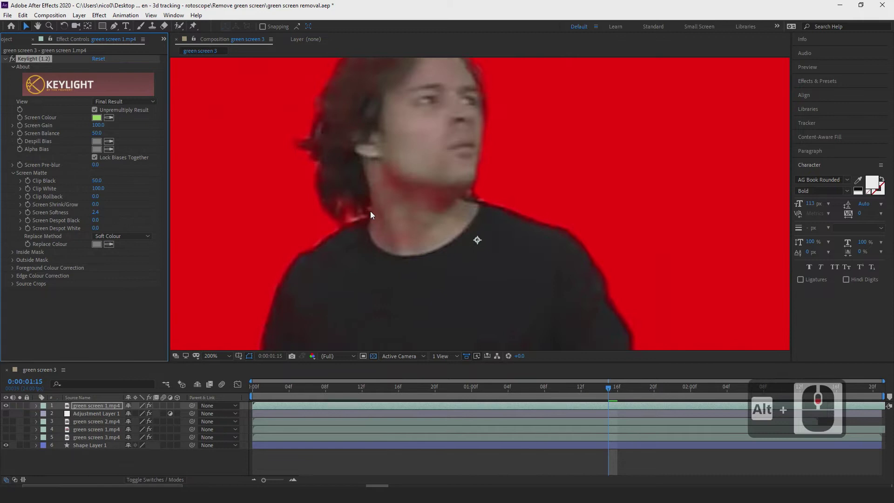
pyautogui.keyDown('alt'); pyautogui.scroll(-1, 370, 211); pyautogui.keyUp('alt')
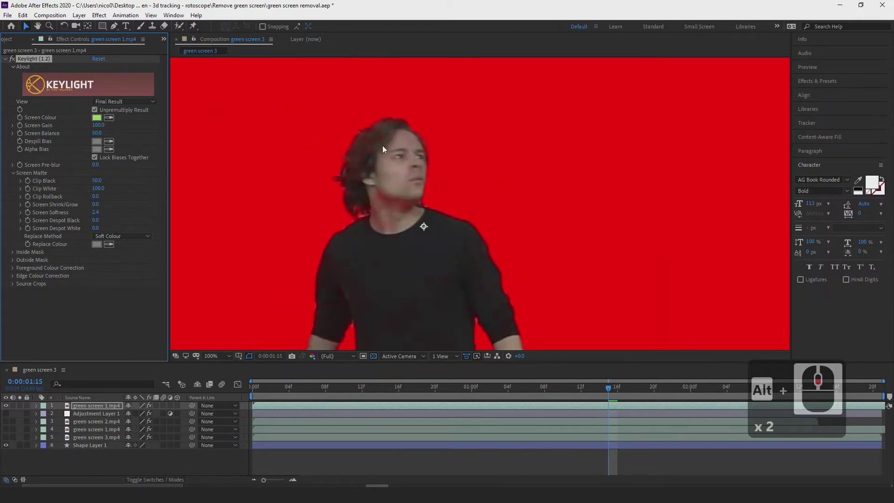
# Step: Play back the composition from the start to check the key on the moving subject against red
pyautogui.moveTo(608, 389); pyautogui.dragTo(235, 395)
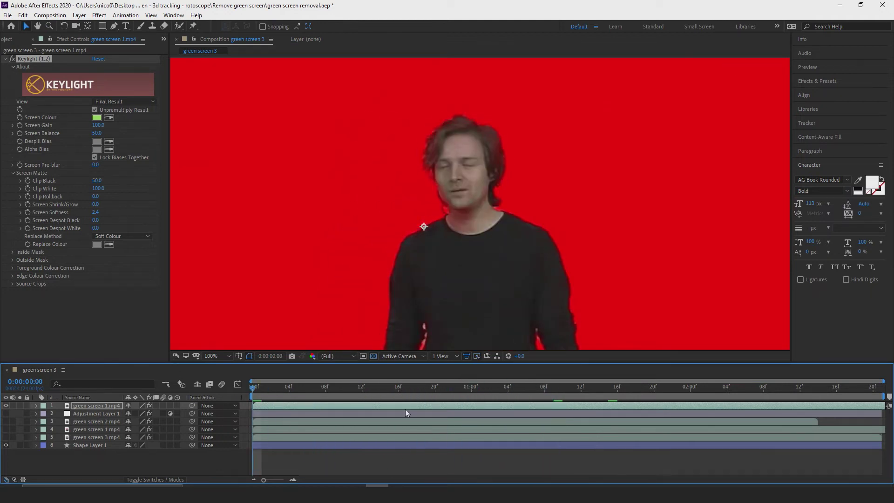
pyautogui.scroll(-2, 440, 226)
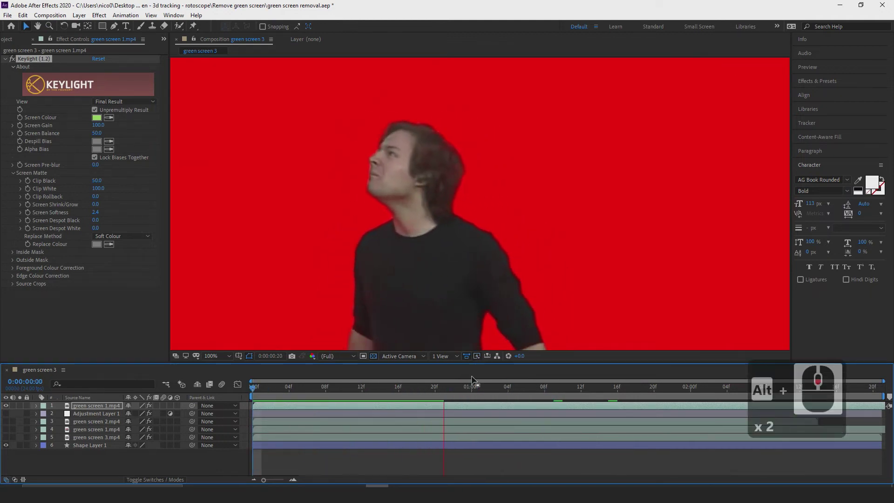
pyautogui.scroll(-2, 456, 225)
pyautogui.moveTo(394, 260); pyautogui.dragTo(440, 252)
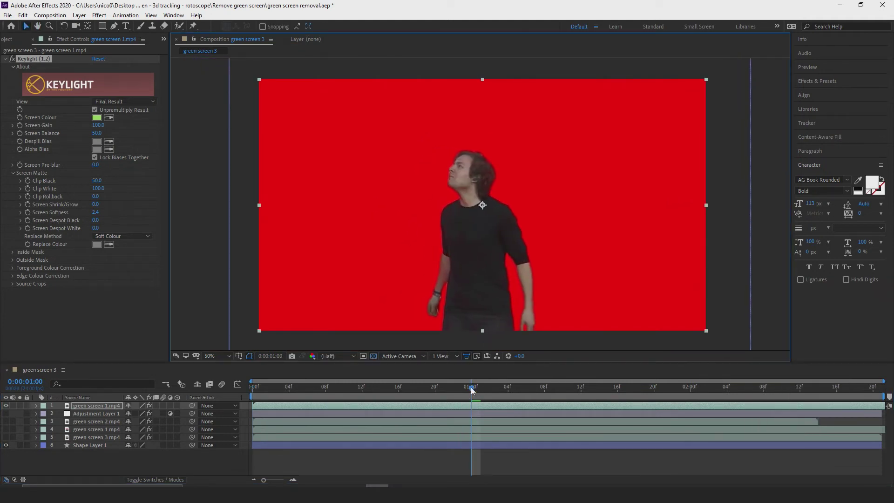
pyautogui.moveTo(333, 391); pyautogui.dragTo(320, 395)
pyautogui.press('space')
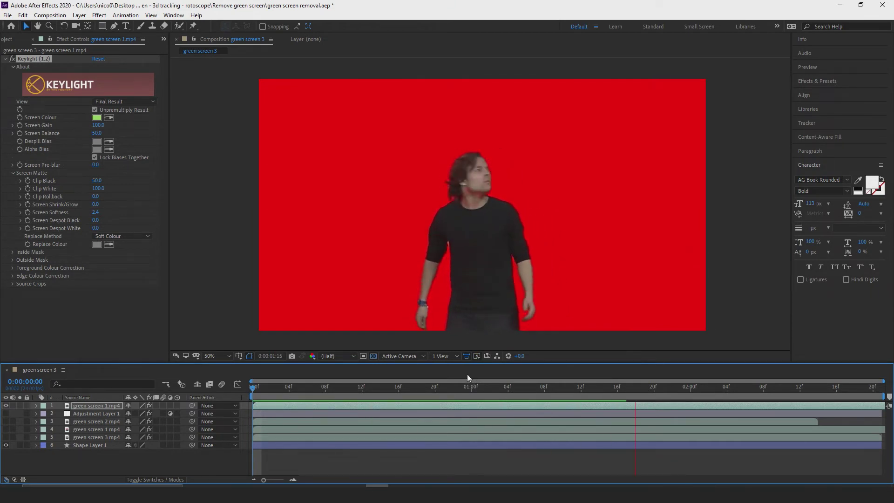
pyautogui.press('space')
# Step: Hide the red Shape Layer 1, play on to 0:00:02:09 and examine the chin and neck edges over the transparency grid
pyautogui.click(6, 445)
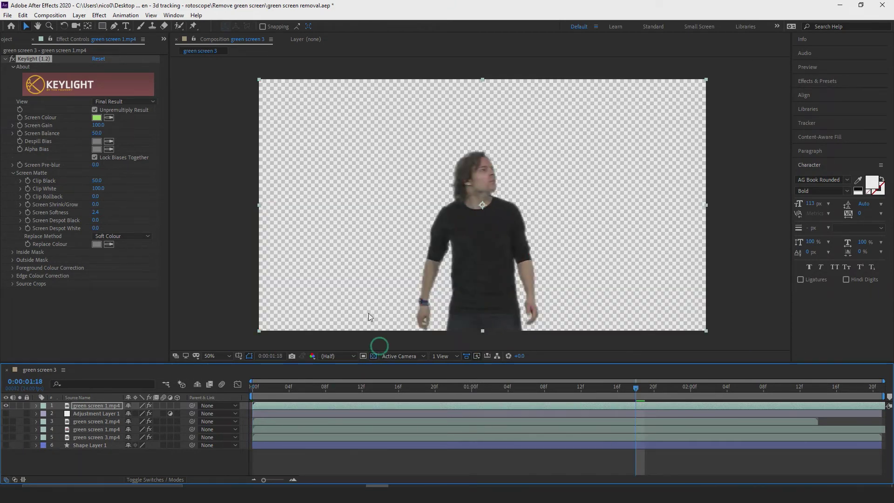
pyautogui.press('space')
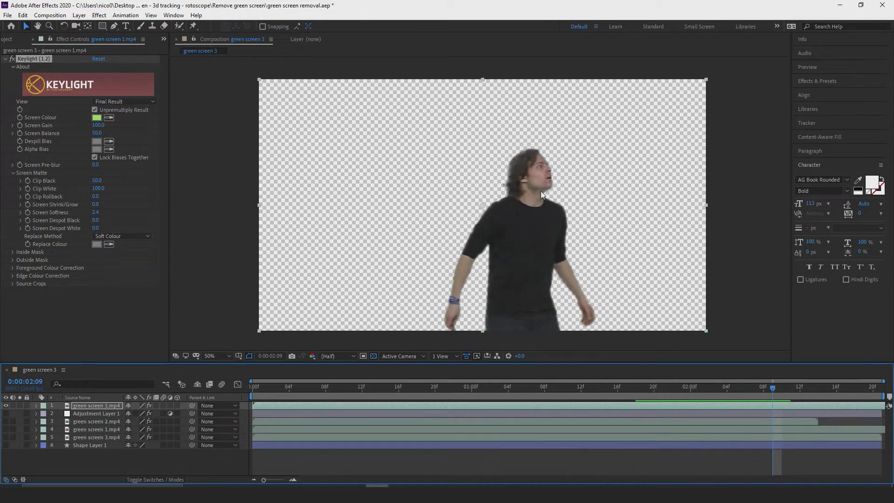
pyautogui.scroll(2, 540, 191)
pyautogui.scroll(2, 565, 196)
pyautogui.scroll(-1, 474, 183)
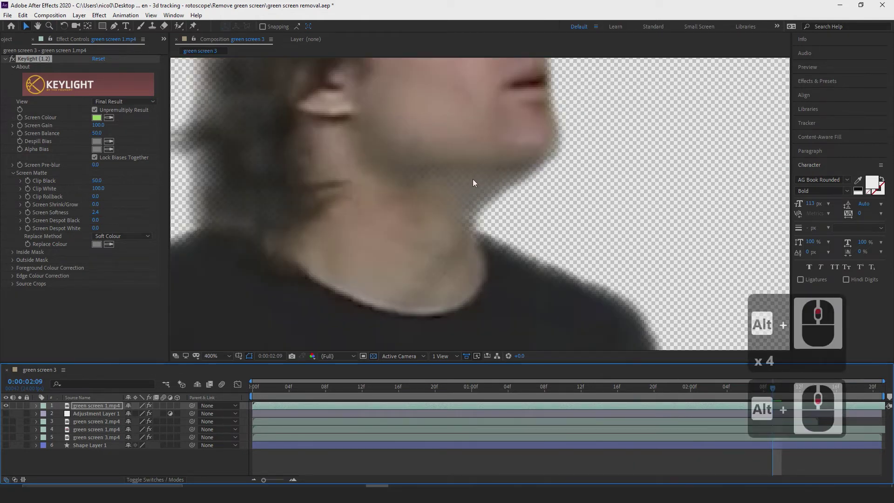
pyautogui.scroll(-1, 507, 172)
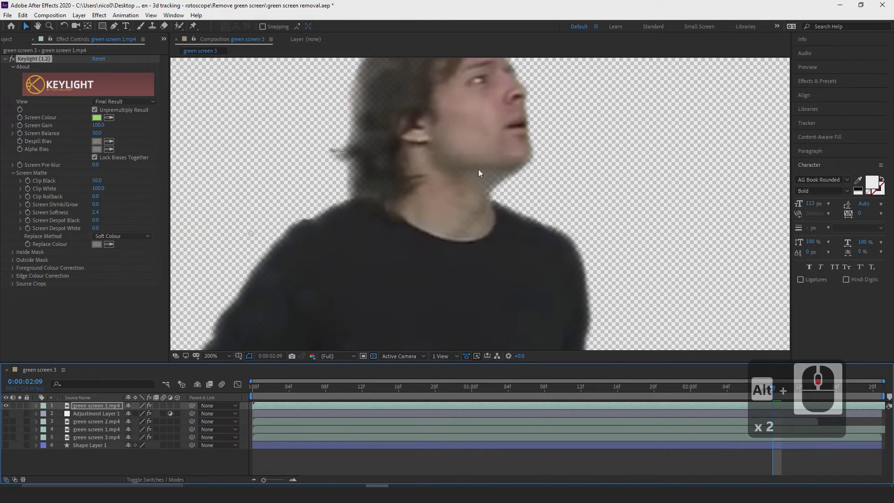
pyautogui.scroll(-1, 487, 179)
# Step: Examine the torso and arm edges over the transparency grid, and play the composition from 0:00:02:03
pyautogui.moveTo(470, 194); pyautogui.dragTo(459, 268)
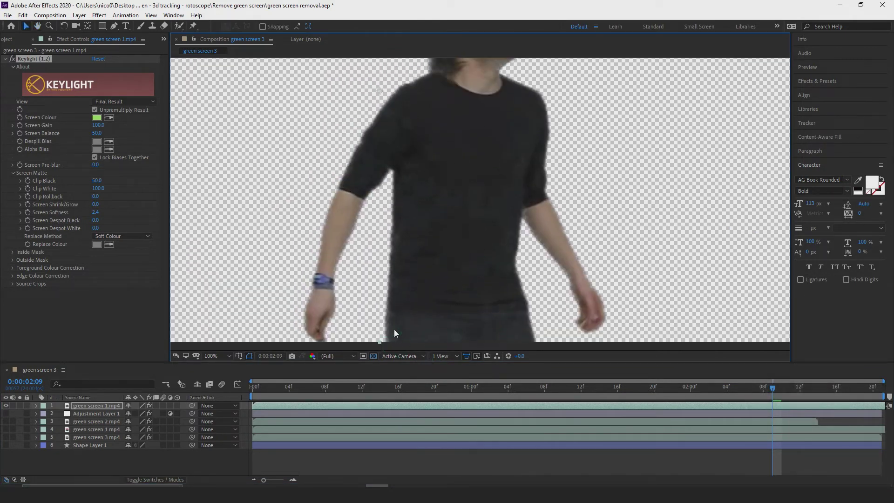
pyautogui.moveTo(448, 192); pyautogui.dragTo(447, 196)
pyautogui.press('v')
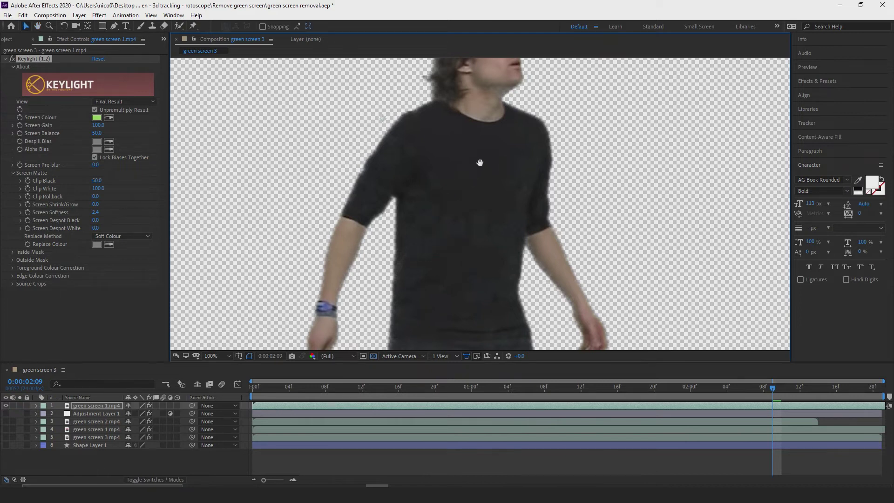
pyautogui.moveTo(480, 162); pyautogui.dragTo(419, 208)
pyautogui.moveTo(766, 394); pyautogui.dragTo(717, 396)
pyautogui.press('space')
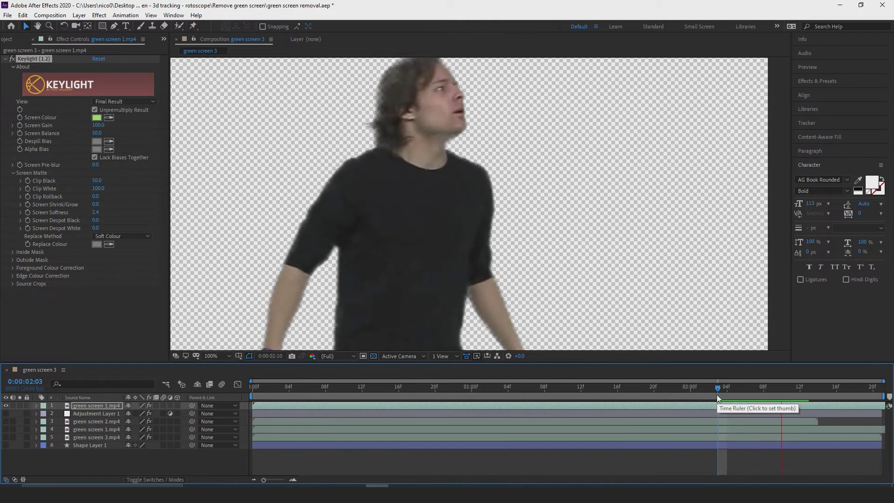
# Step: Move the playhead to 0:00:00:08 and switch Keylight's View to Screen Matte
pyautogui.moveTo(841, 389); pyautogui.dragTo(325, 377)
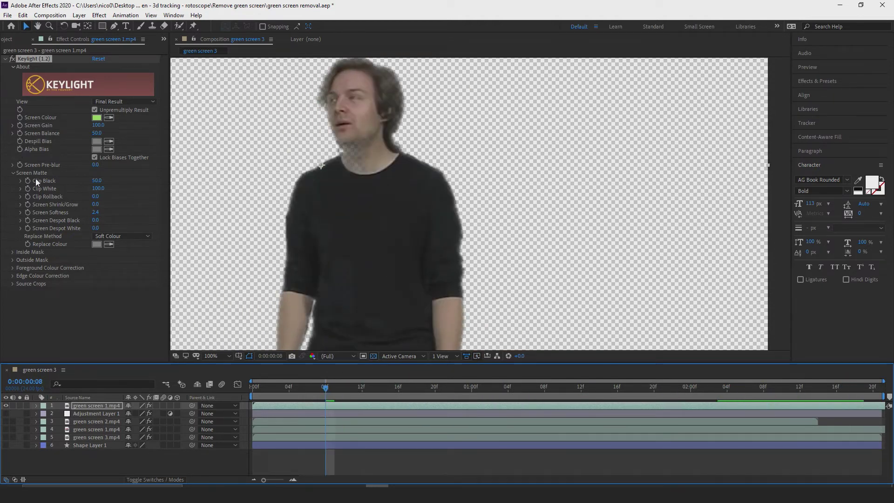
pyautogui.click(140, 102)
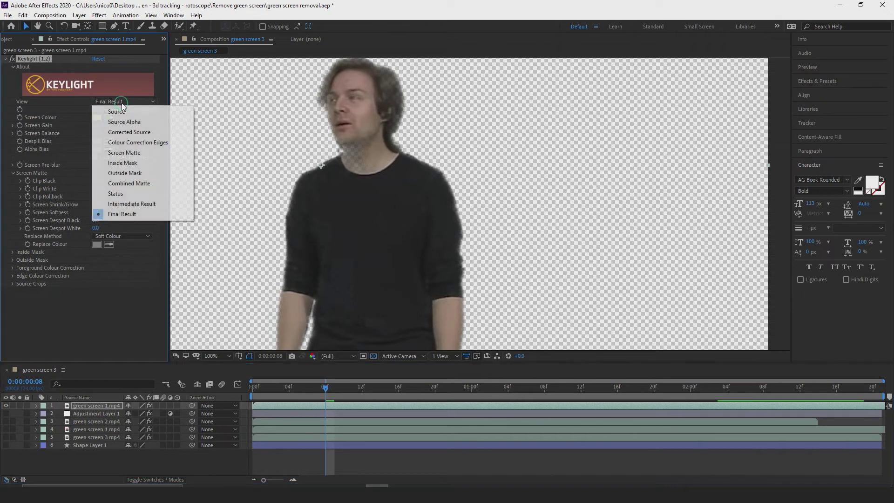
pyautogui.click(135, 158)
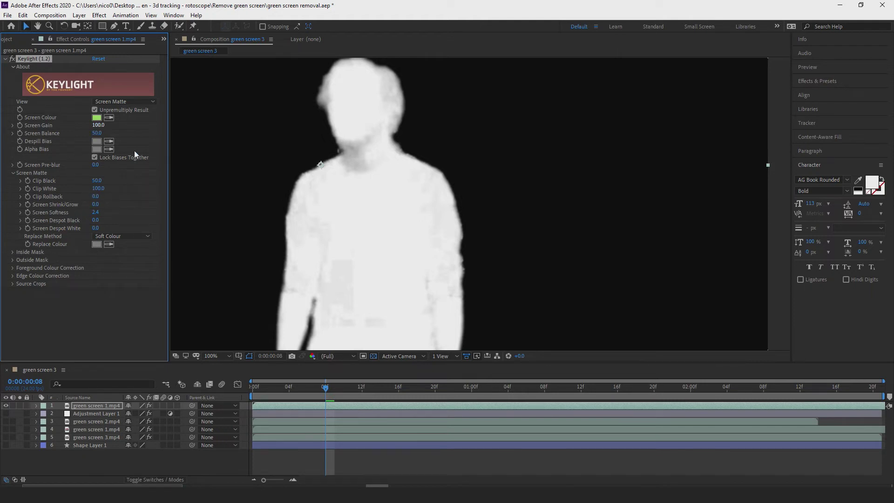
# Step: Return the playhead to 0:00:00:00 and switch Keylight's View to Final Result
pyautogui.moveTo(327, 390); pyautogui.dragTo(253, 387)
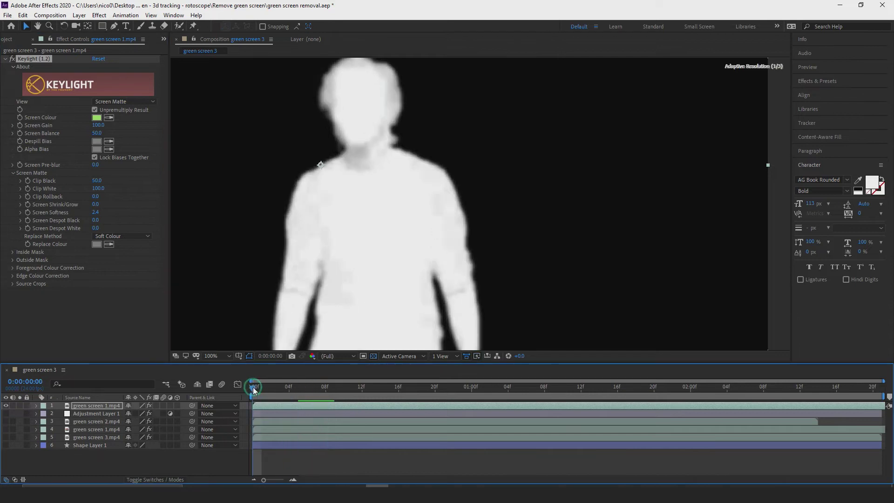
pyautogui.click(119, 103)
pyautogui.click(133, 215)
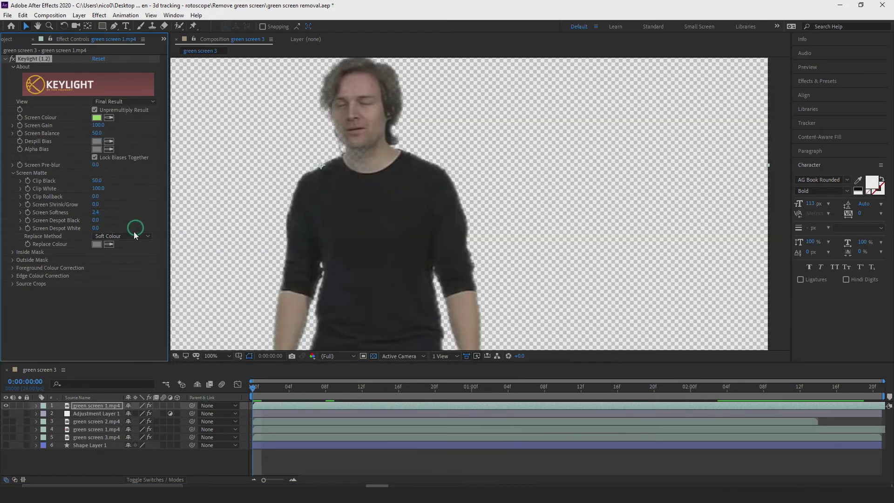
pyautogui.moveTo(325, 241); pyautogui.dragTo(395, 238)
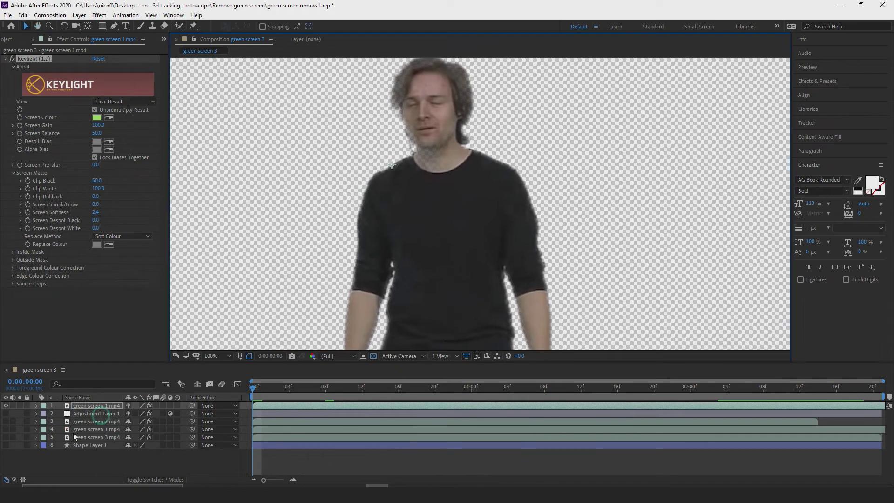
# Step: Show the red Shape Layer 1 and check the whole keyed subject against it
pyautogui.click(5, 445)
pyautogui.scroll(-2, 403, 232)
pyautogui.moveTo(364, 246); pyautogui.dragTo(385, 241)
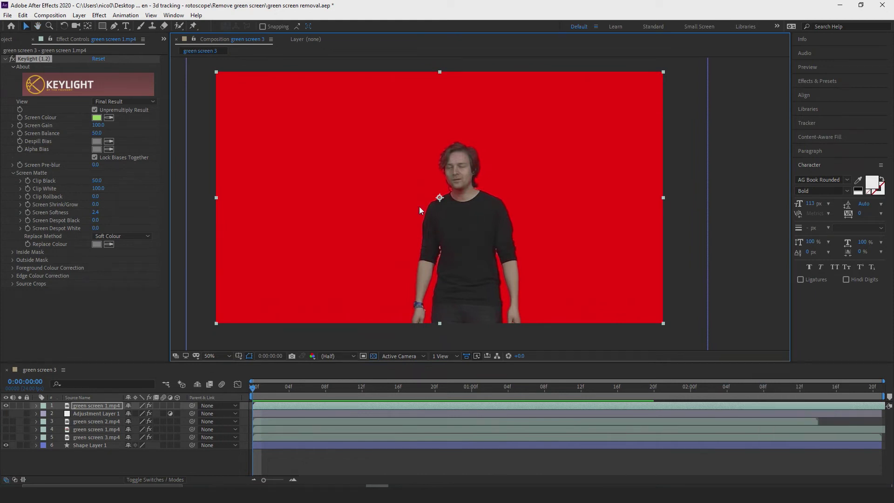
pyautogui.moveTo(371, 227); pyautogui.dragTo(381, 229)
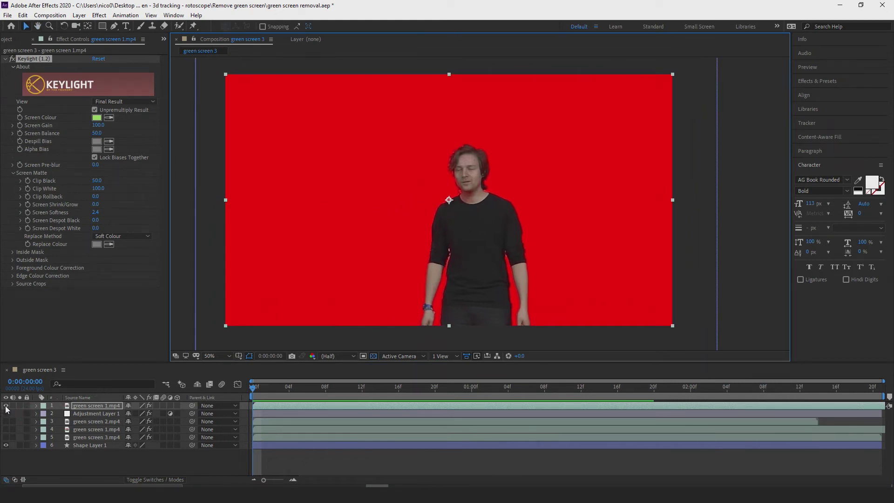
pyautogui.press('space')
pyautogui.moveTo(435, 199); pyautogui.dragTo(457, 203)
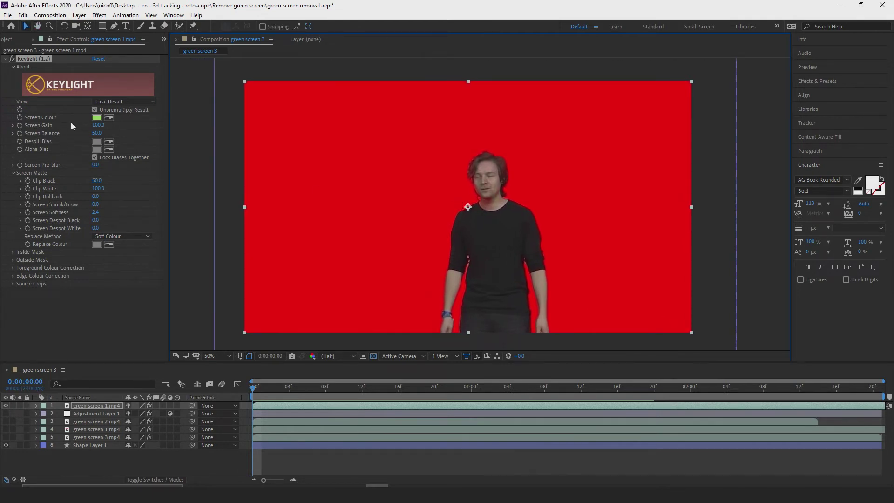
# Step: Turn off Keylight and examine the subject's shoulder edges against the original green screen
pyautogui.click(12, 58)
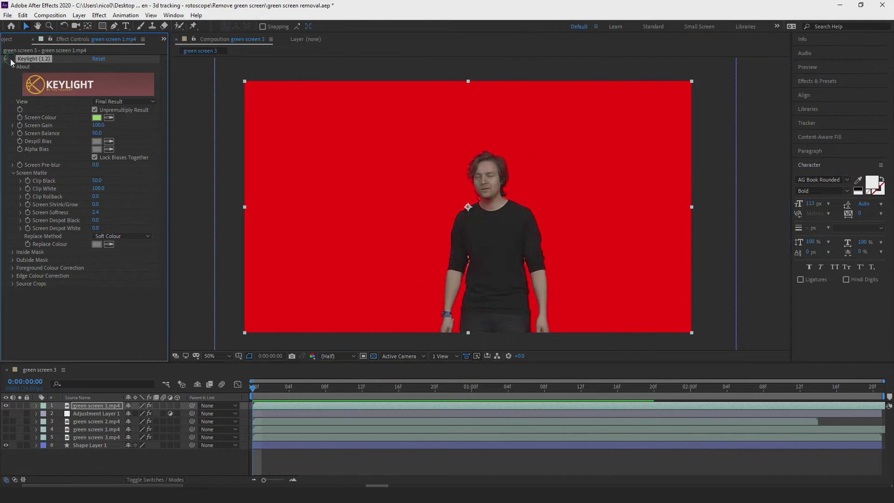
pyautogui.press('space')
pyautogui.moveTo(517, 233); pyautogui.dragTo(498, 235)
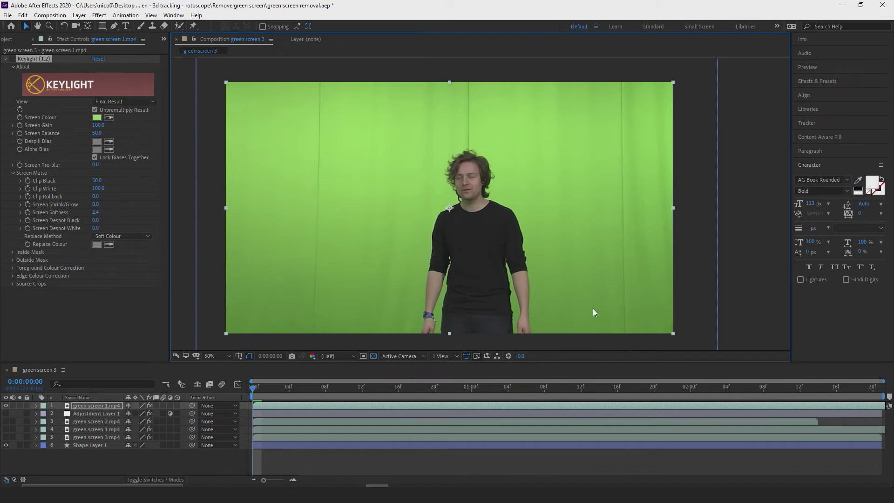
pyautogui.scroll(6, 473, 225)
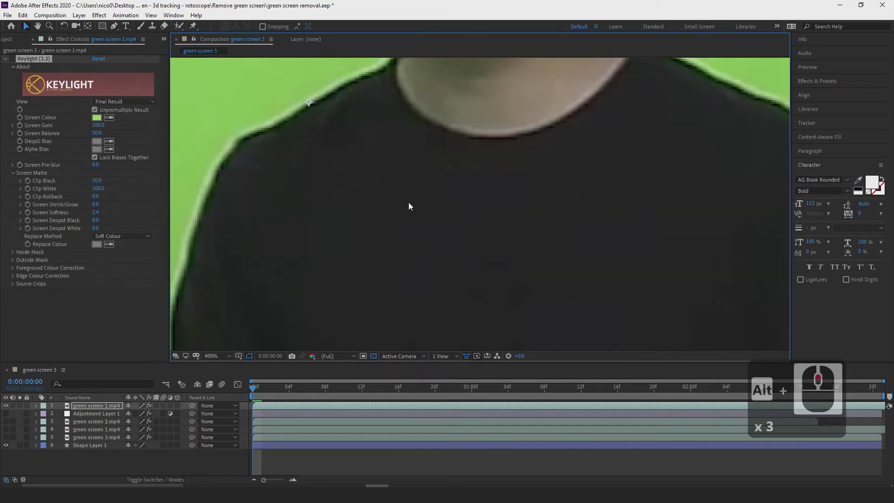
pyautogui.press('space')
pyautogui.moveTo(343, 173); pyautogui.dragTo(417, 214)
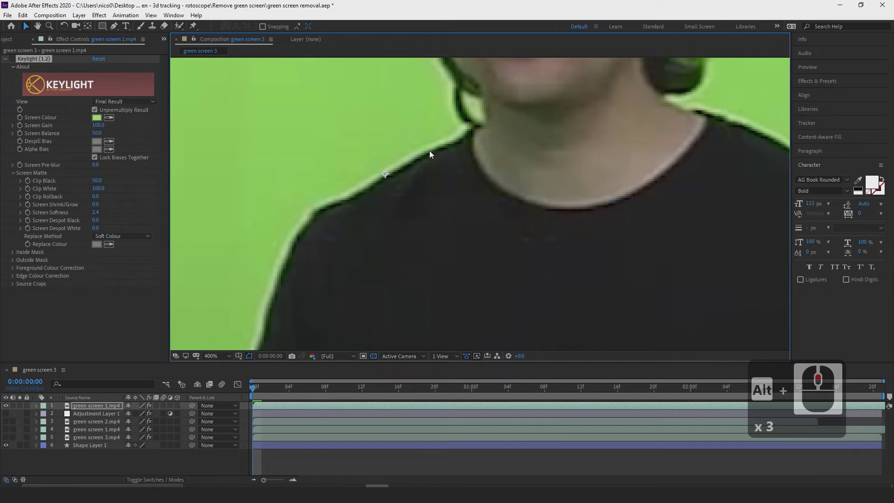
pyautogui.moveTo(310, 208); pyautogui.dragTo(532, 194)
# Step: Inspect the opposite shoulder, neck and collar edges closely in the unkeyed footage for light fringing
pyautogui.keyDown('alt'); pyautogui.scroll(-3, 531, 194); pyautogui.keyUp('alt')
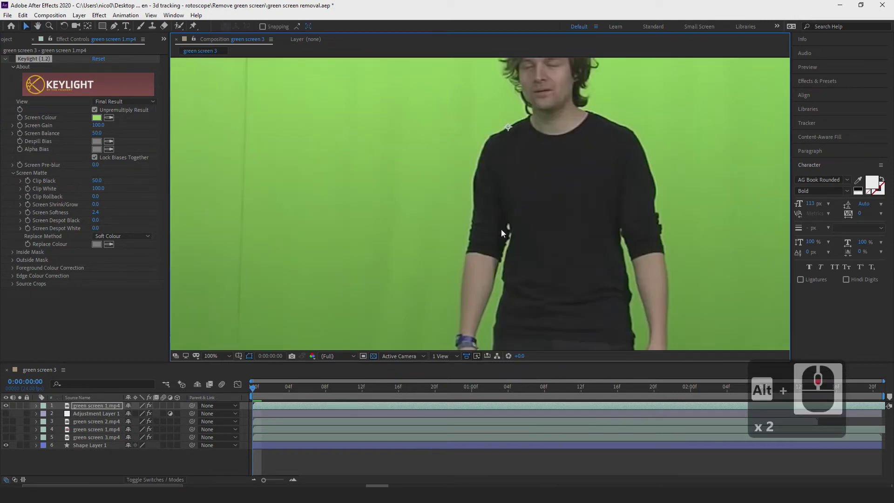
pyautogui.keyDown('alt'); pyautogui.scroll(2, 517, 195); pyautogui.keyUp('alt')
pyautogui.moveTo(569, 233); pyautogui.dragTo(517, 261)
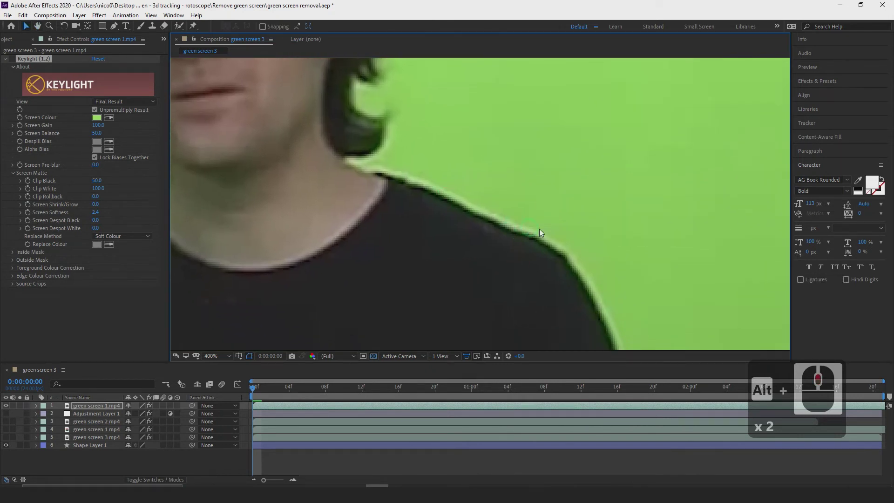
pyautogui.keyDown('alt'); pyautogui.scroll(-1, 545, 251); pyautogui.keyUp('alt')
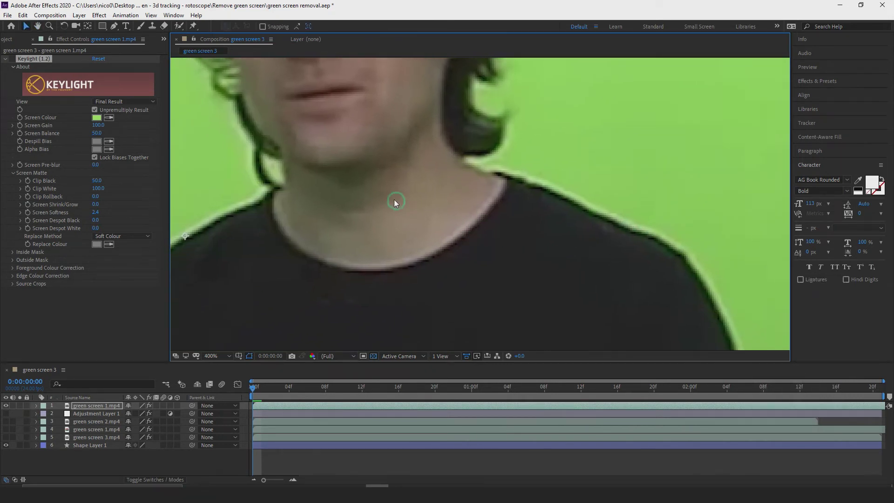
pyautogui.keyDown('alt'); pyautogui.scroll(-1, 350, 230); pyautogui.keyUp('alt')
pyautogui.keyDown('alt'); pyautogui.scroll(2, 306, 210); pyautogui.keyUp('alt')
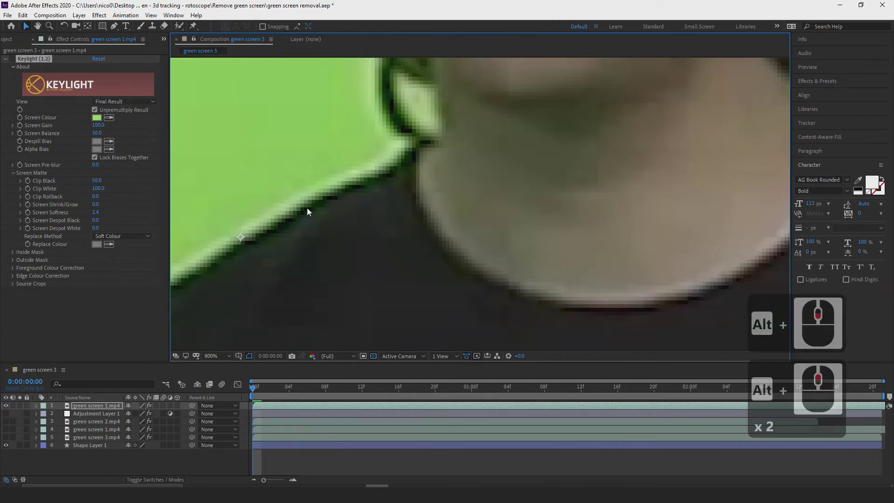
pyautogui.keyDown('alt'); pyautogui.scroll(-1, 266, 224); pyautogui.keyUp('alt')
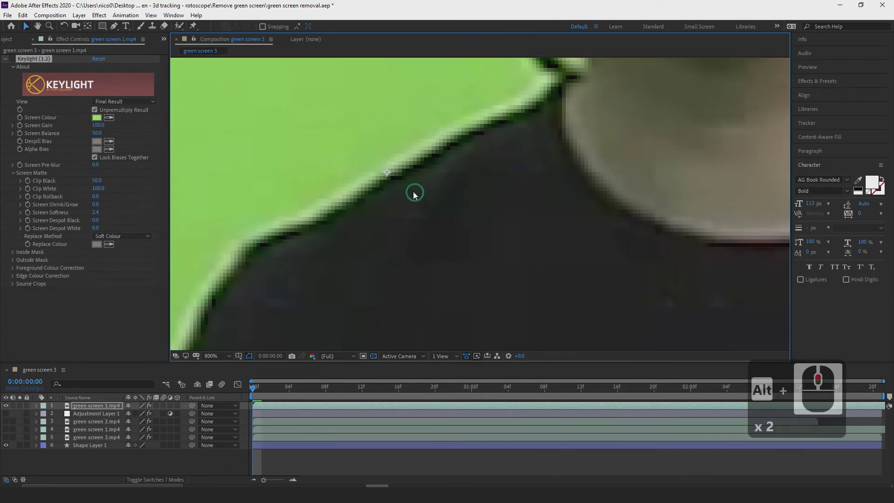
pyautogui.keyDown('alt'); pyautogui.scroll(-2, 412, 194); pyautogui.keyUp('alt')
pyautogui.moveTo(412, 197); pyautogui.dragTo(429, 135)
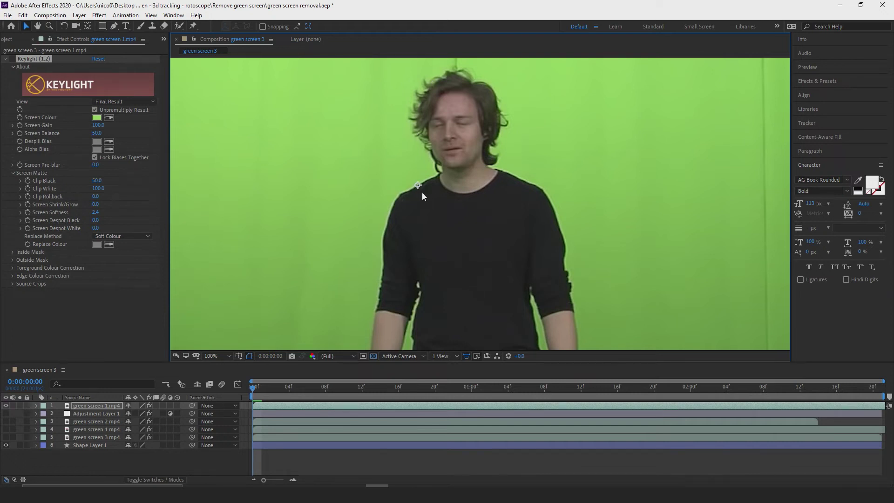
pyautogui.keyDown('alt'); pyautogui.scroll(1, 422, 192); pyautogui.keyUp('alt')
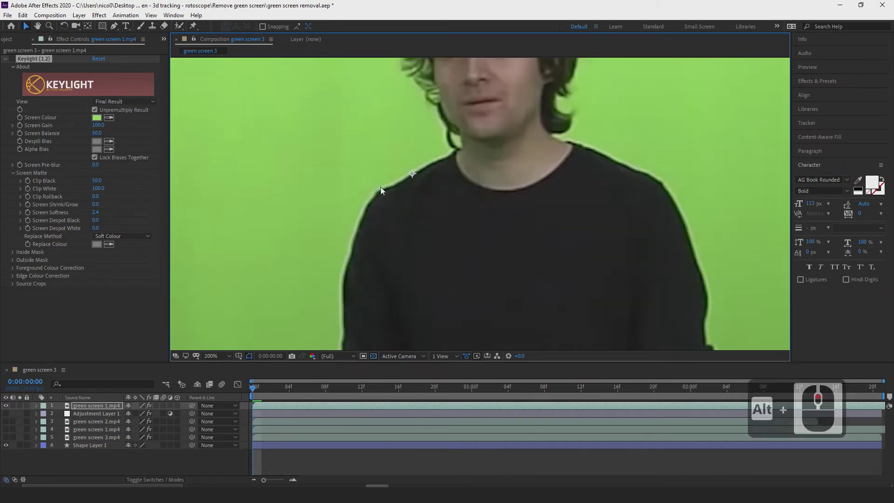
# Step: Toggle Keylight on and off to compare the keyed shoulders with the original footage
pyautogui.click(12, 59)
pyautogui.click(13, 60)
pyautogui.click(12, 59)
pyautogui.click(12, 60)
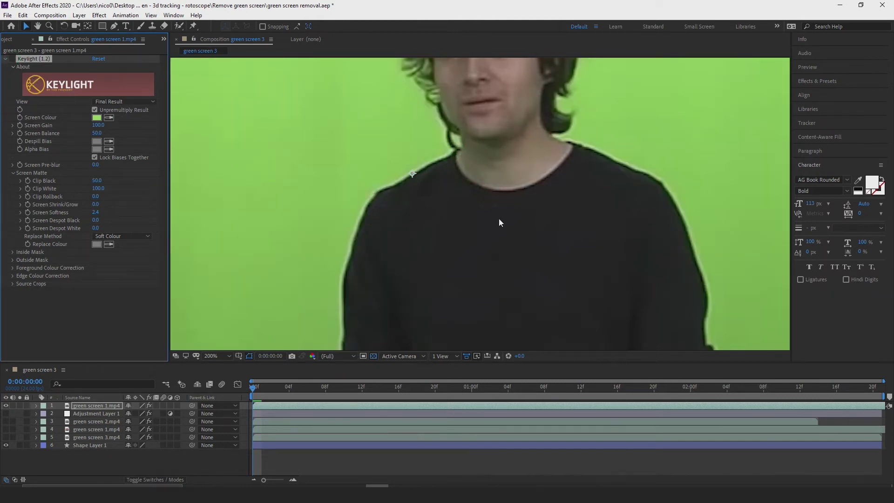
# Step: Examine the fine hair strands around the head in the unkeyed footage at high magnification
pyautogui.moveTo(498, 184); pyautogui.dragTo(501, 204)
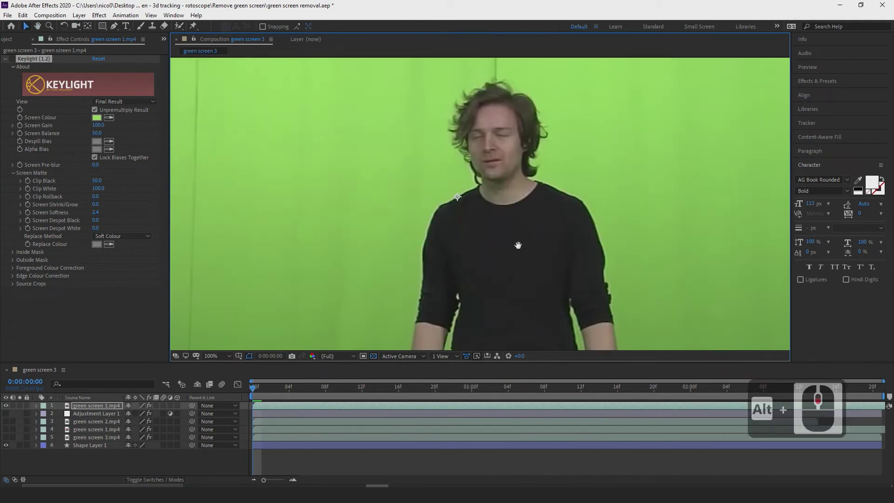
pyautogui.keyDown('alt'); pyautogui.scroll(4, 497, 214); pyautogui.keyUp('alt')
pyautogui.press('v')
pyautogui.keyDown('alt'); pyautogui.scroll(-2, 536, 198); pyautogui.keyUp('alt')
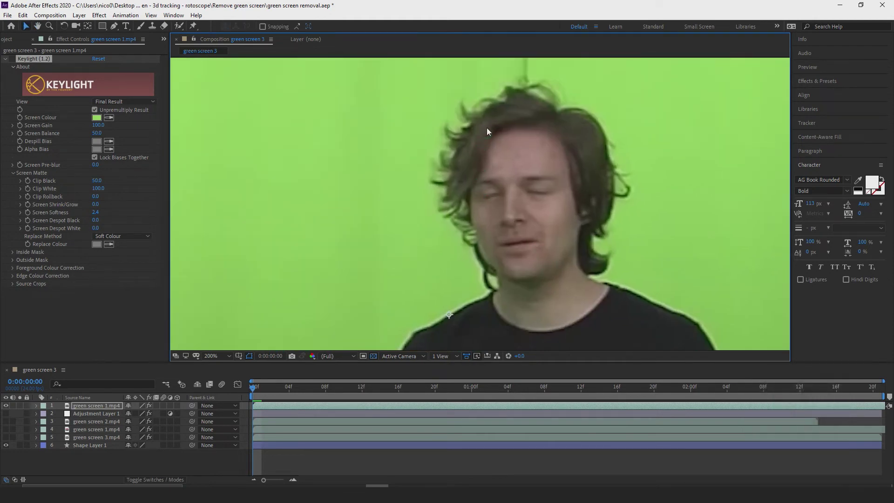
pyautogui.keyDown('alt'); pyautogui.scroll(3, 487, 128); pyautogui.keyUp('alt')
pyautogui.moveTo(443, 182); pyautogui.dragTo(451, 185)
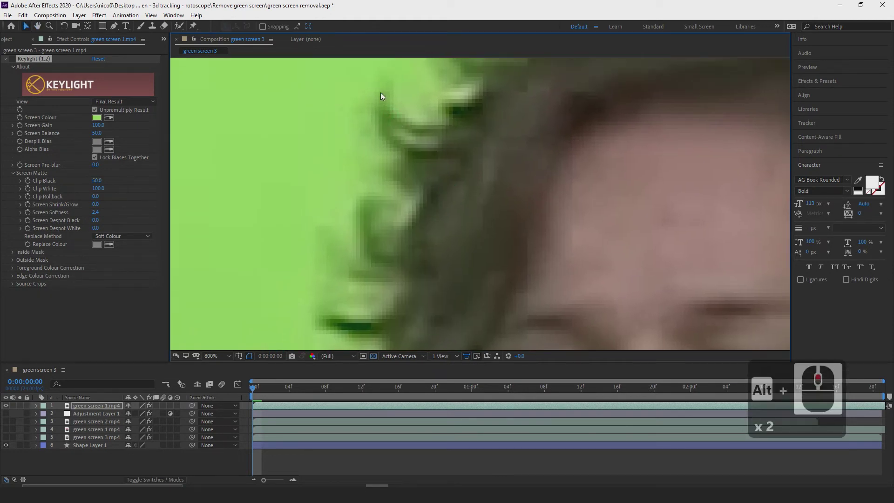
pyautogui.keyDown('alt'); pyautogui.scroll(-3, 384, 102); pyautogui.keyUp('alt')
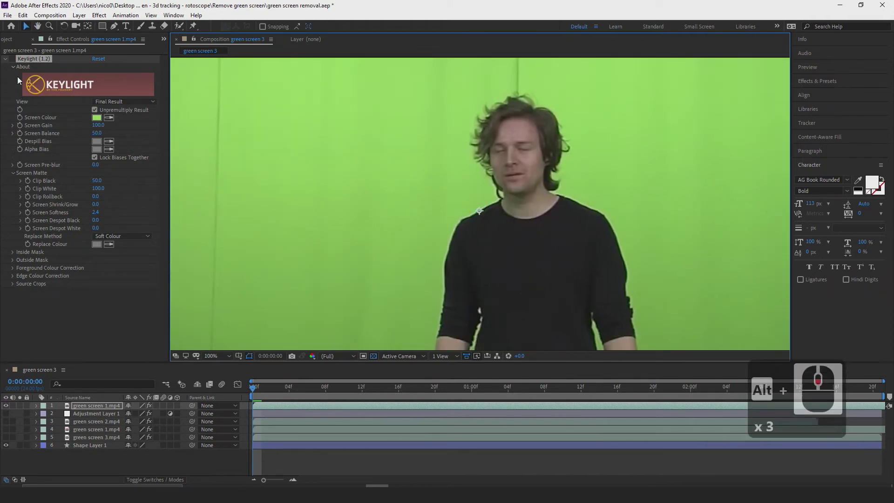
# Step: Turn Keylight back on, with the playhead at 0:00:00:00, and hide the red Shape Layer 1
pyautogui.click(12, 59)
pyautogui.keyDown('alt'); pyautogui.scroll(-2, 469, 186); pyautogui.keyUp('alt')
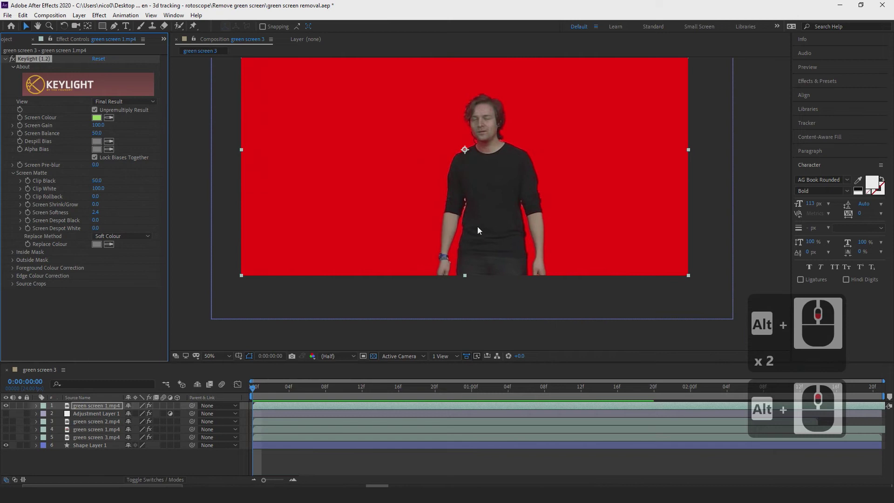
pyautogui.moveTo(475, 166); pyautogui.dragTo(480, 221)
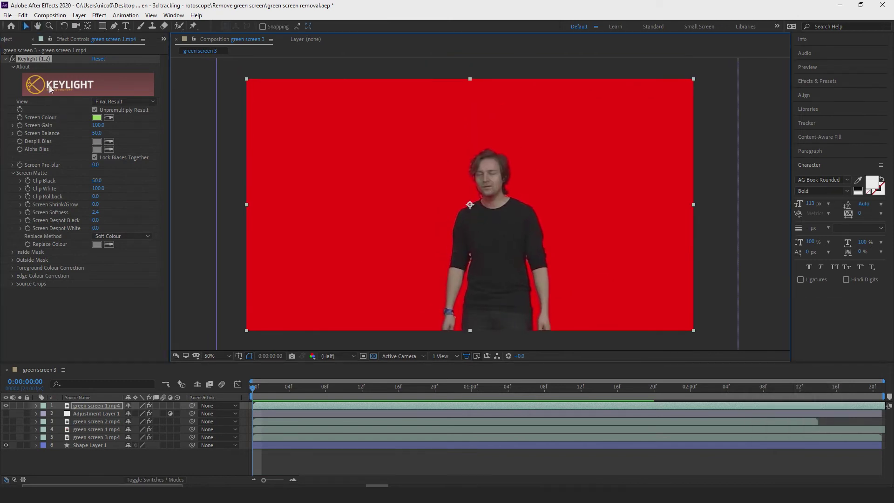
pyautogui.moveTo(255, 387); pyautogui.dragTo(246, 406)
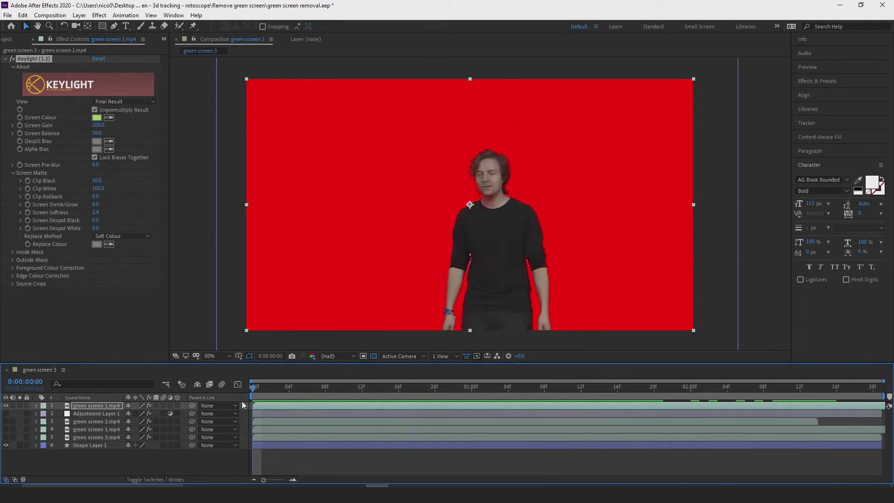
pyautogui.click(6, 445)
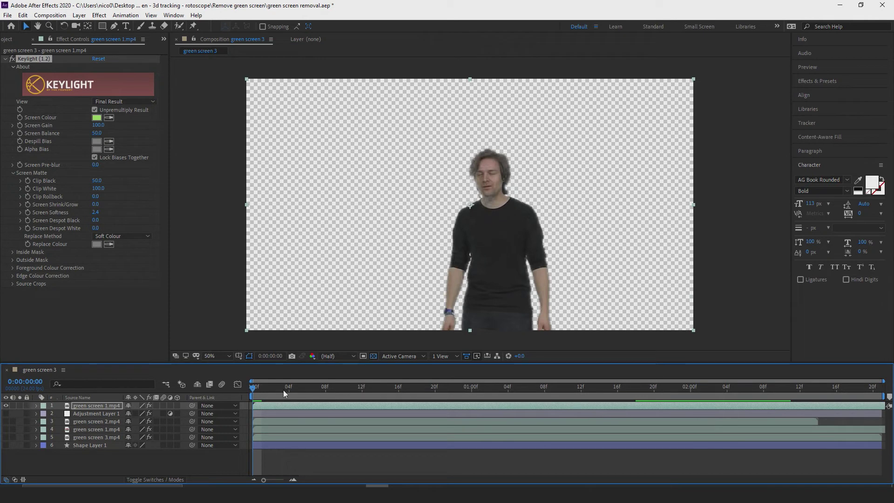
# Step: Add the green screen 3 composition to the Render Queue and accept render settings of Best quality and Full resolution
pyautogui.click(49, 15)
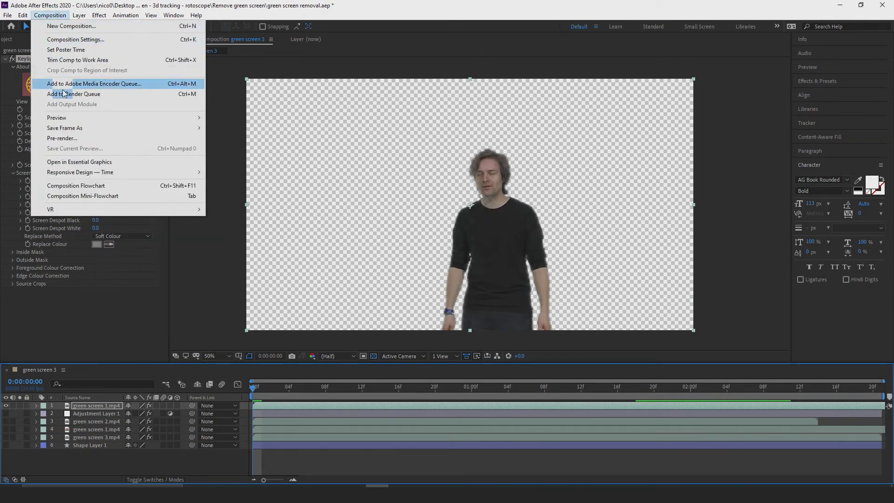
pyautogui.click(69, 95)
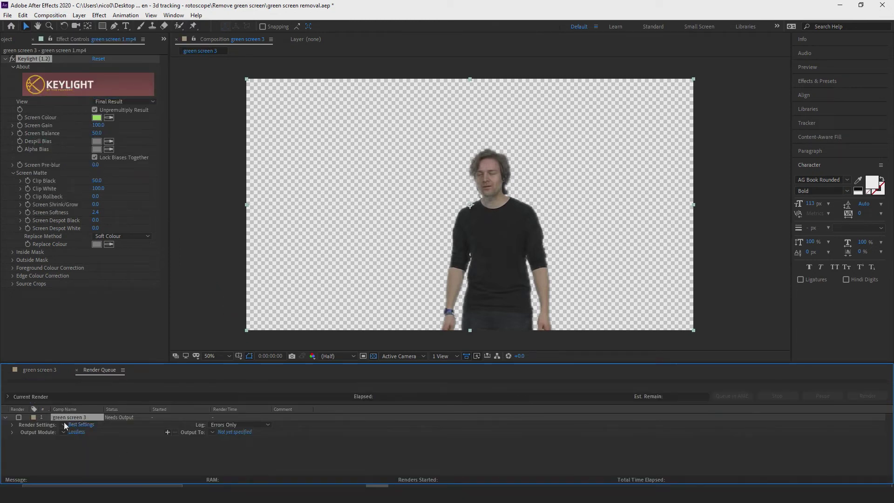
pyautogui.click(82, 425)
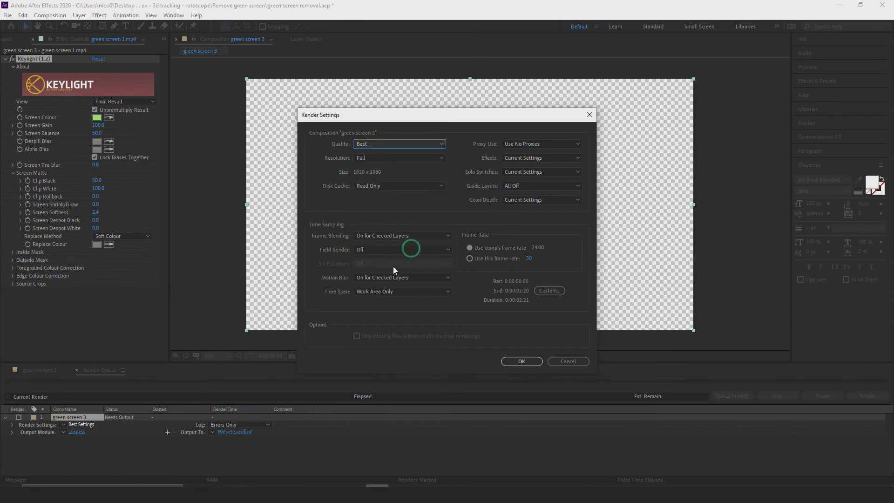
pyautogui.click(521, 361)
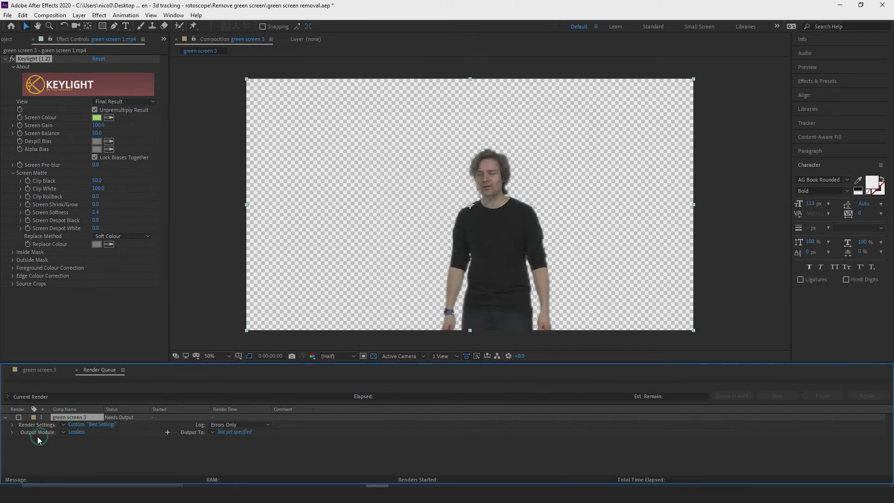
# Step: Set the render's output module to PNG Sequence format with RGB + Alpha channels
pyautogui.click(77, 431)
pyautogui.click(412, 130)
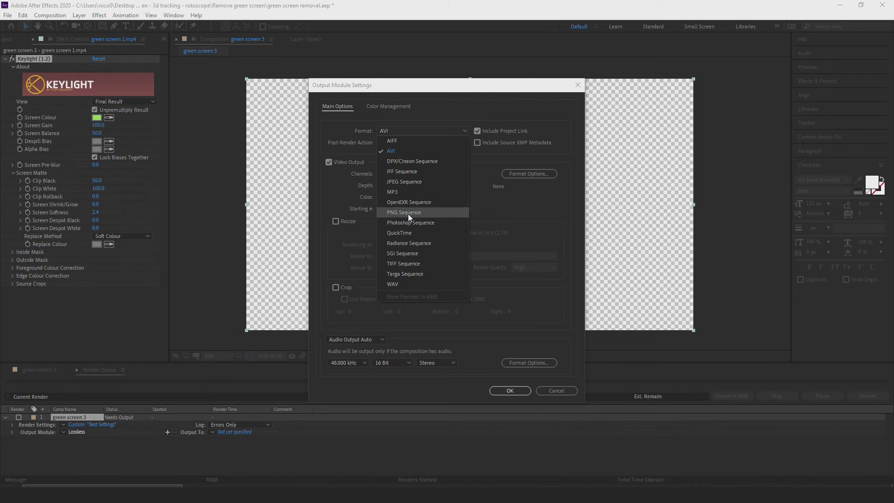
pyautogui.click(408, 213)
pyautogui.click(397, 174)
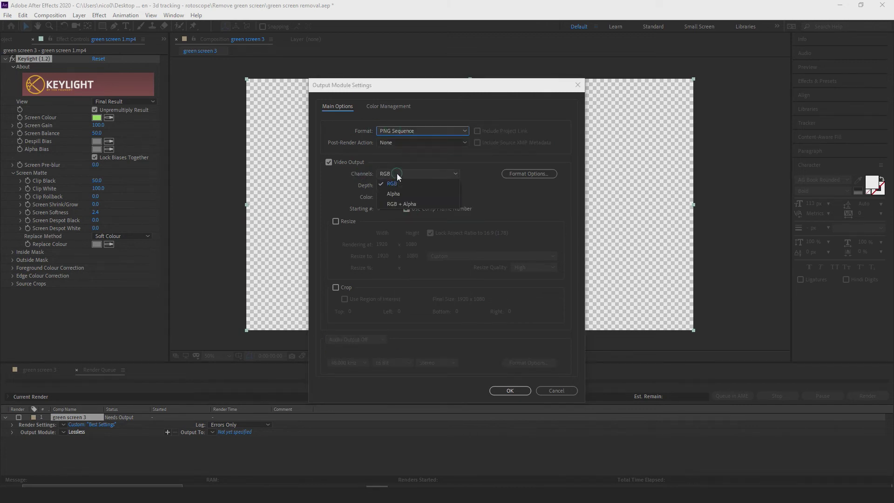
pyautogui.click(399, 202)
pyautogui.click(394, 186)
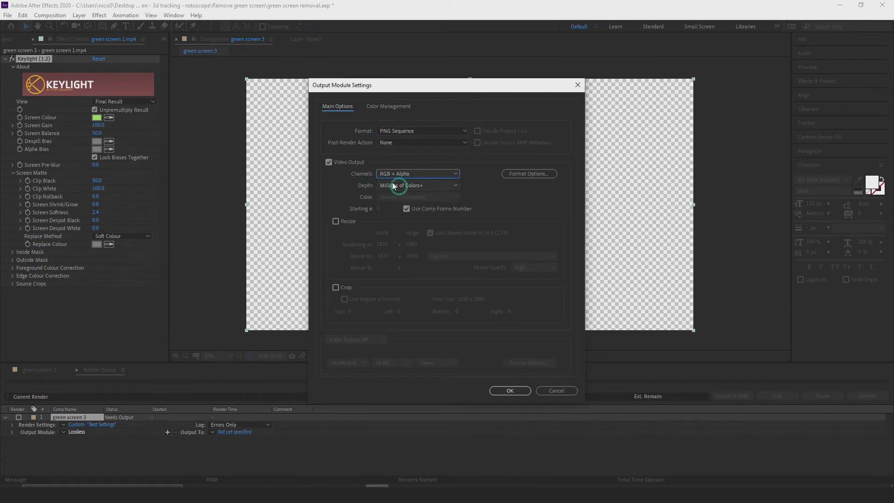
pyautogui.click(499, 390)
# Step: Open the queued render's output destination and close it without saving a location
pyautogui.click(242, 433)
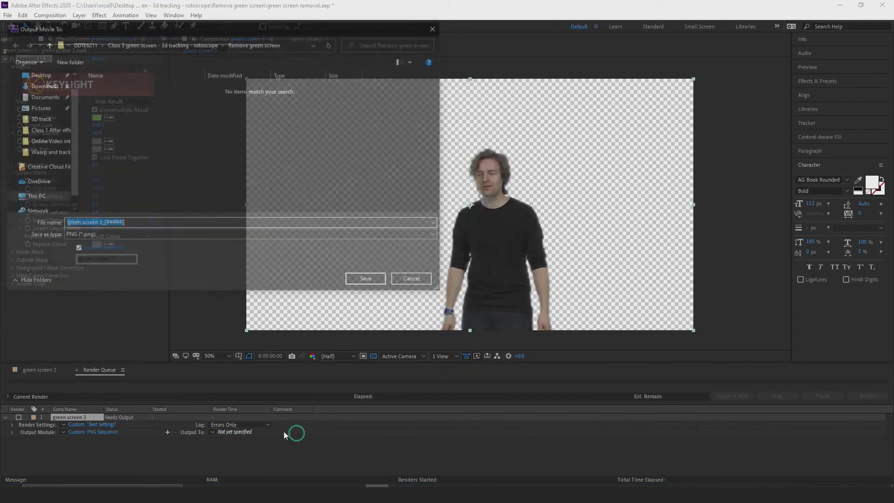
pyautogui.click(436, 27)
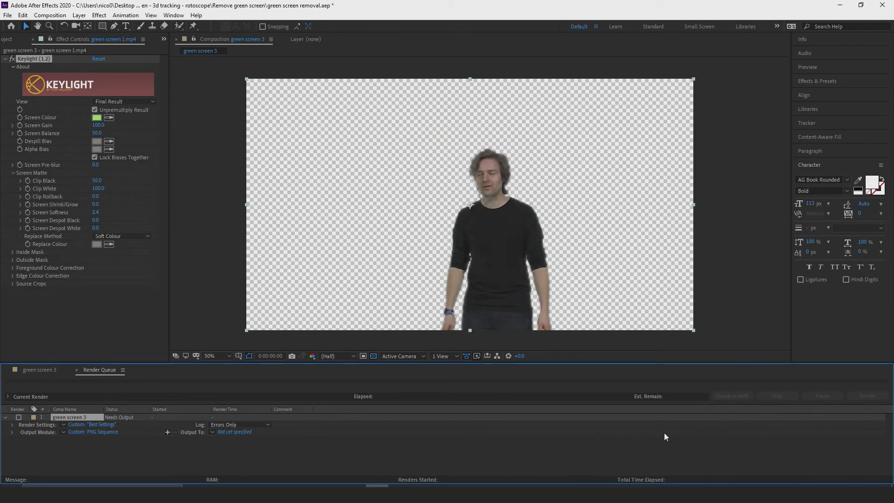
# Step: Save the queued PNG sequence's output location on the Desktop as green screen 3_[#####], and close the Render Queue
pyautogui.click(242, 432)
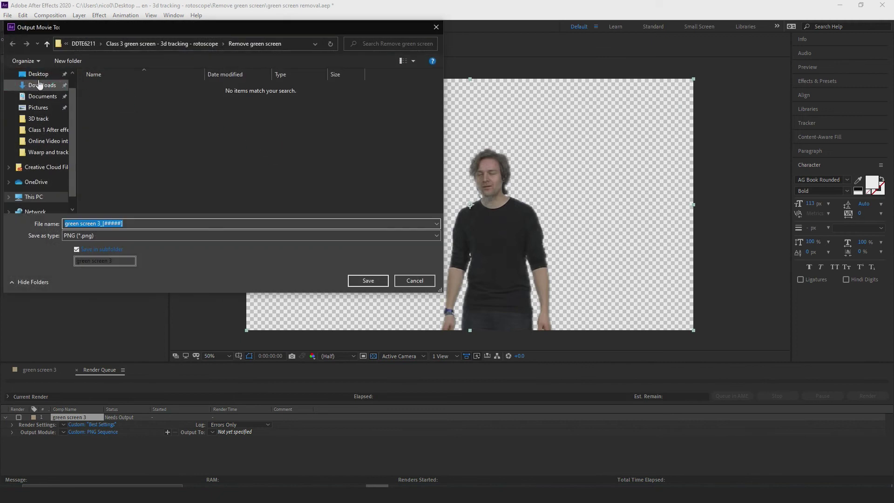
pyautogui.click(38, 78)
pyautogui.click(378, 281)
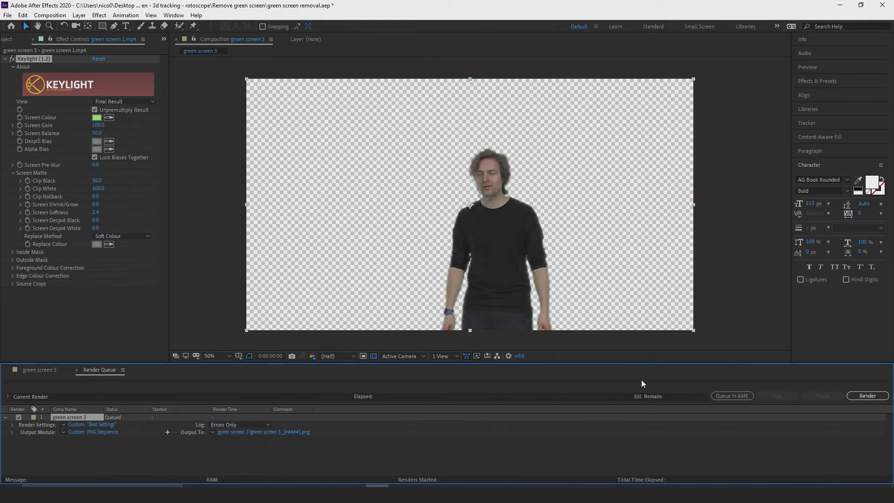
pyautogui.click(77, 370)
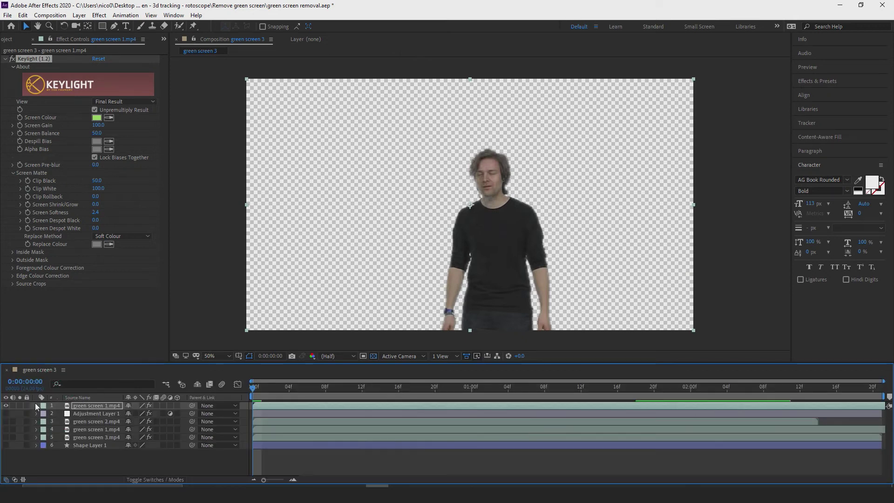
# Step: Hide the green screen 1.mp4 layer and add green screen 2.mp4 as the uppermost layer of the green screen 3 composition
pyautogui.click(7, 406)
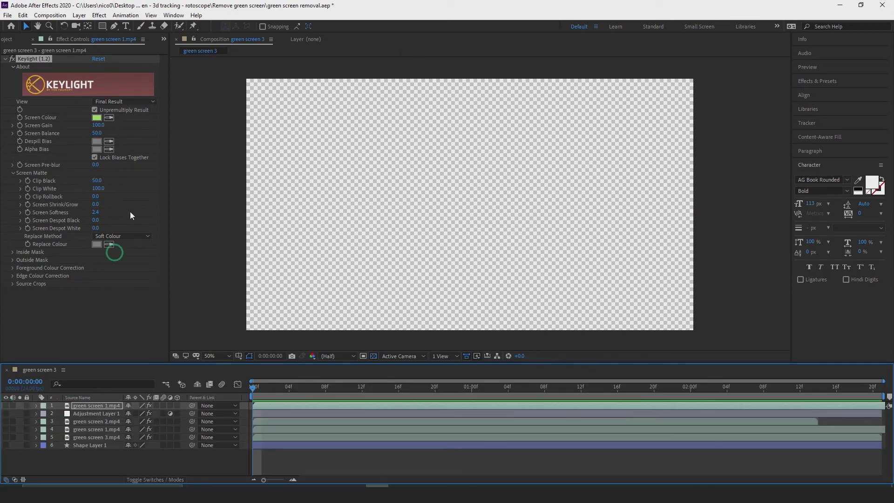
pyautogui.click(12, 40)
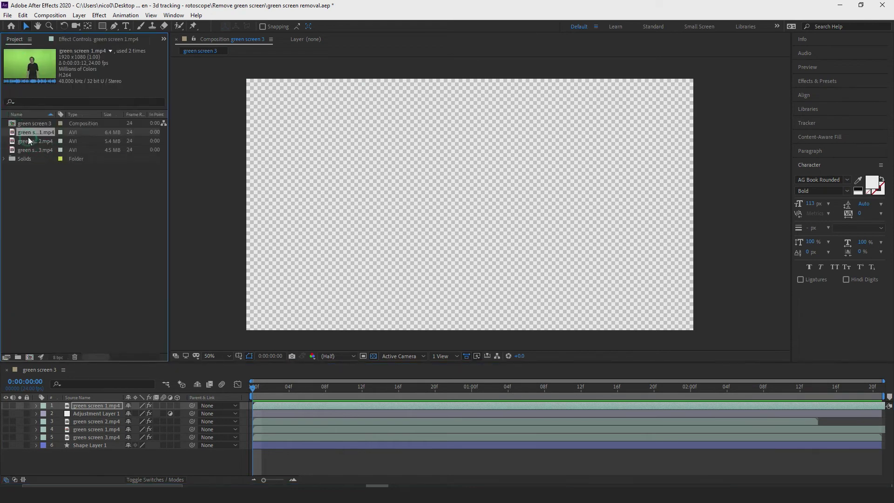
pyautogui.click(29, 140)
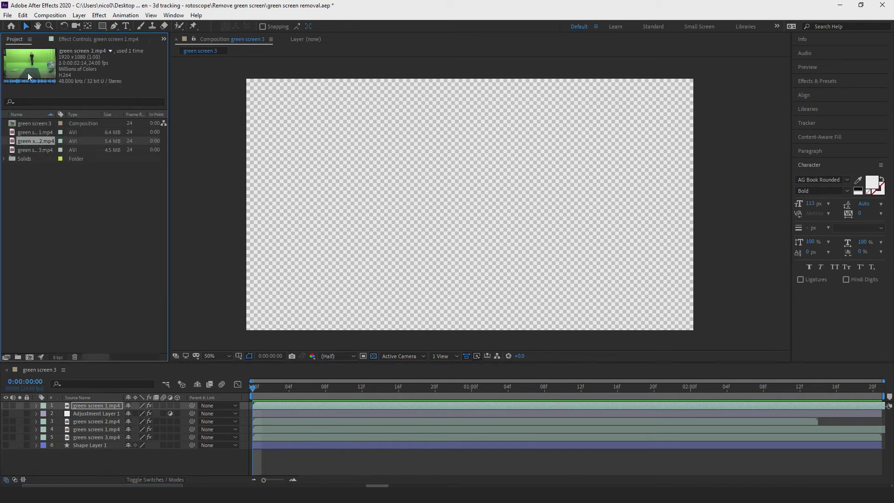
pyautogui.moveTo(73, 250); pyautogui.dragTo(81, 403)
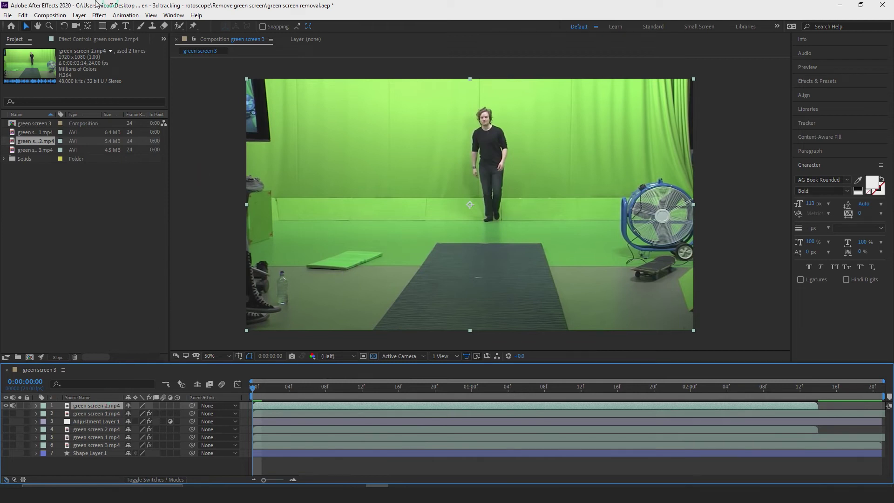
# Step: Apply Keylight (1.2) to green screen 2.mp4 and sample the green backdrop beside the man as the Screen Colour
pyautogui.click(99, 15)
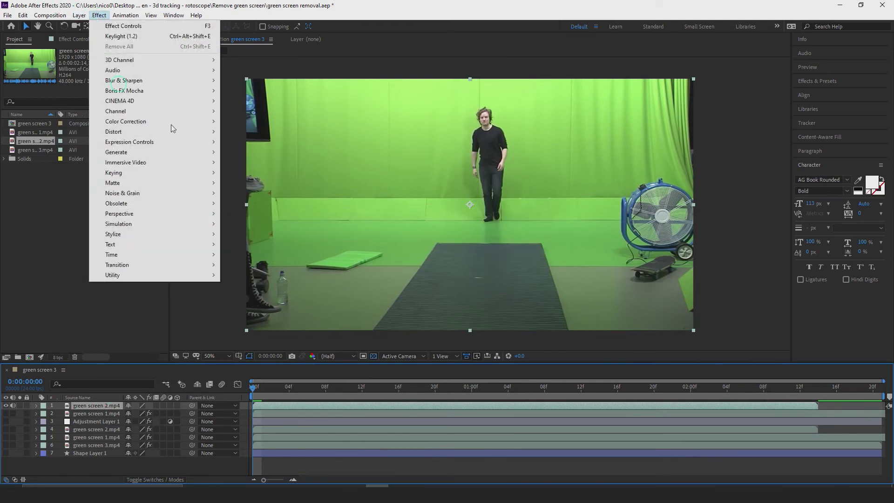
pyautogui.moveTo(186, 175)
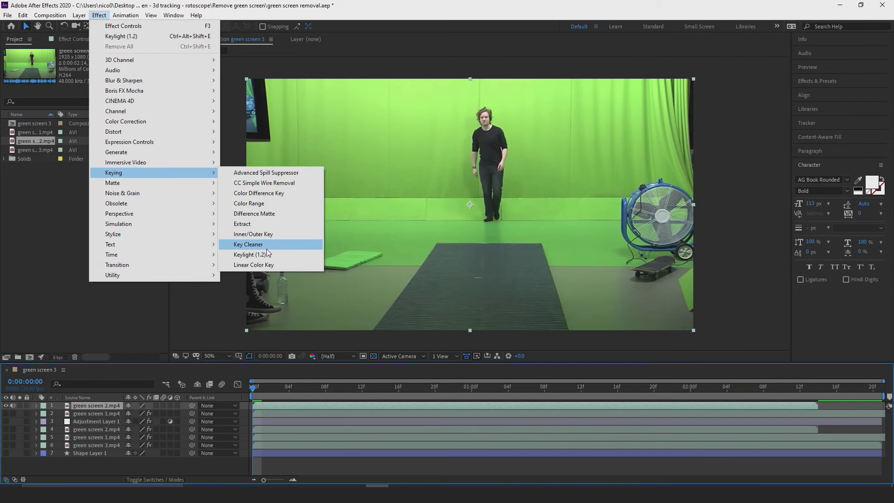
pyautogui.click(251, 255)
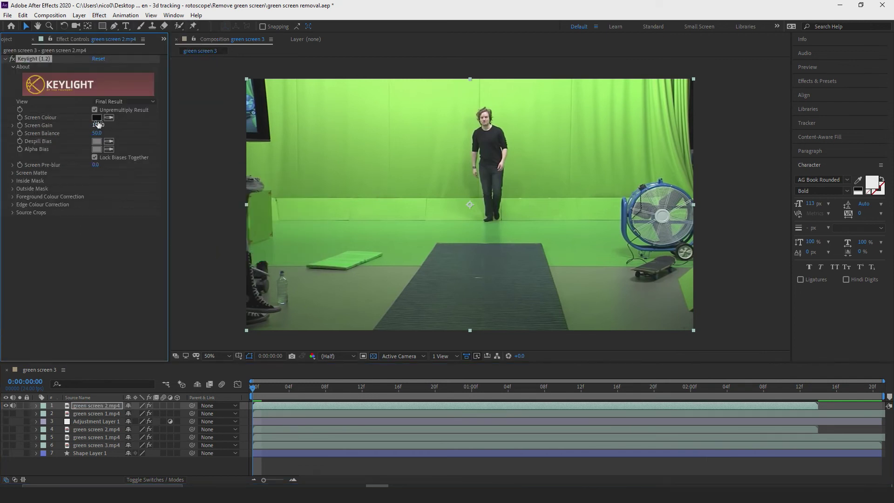
pyautogui.click(110, 118)
pyautogui.click(369, 139)
pyautogui.click(404, 148)
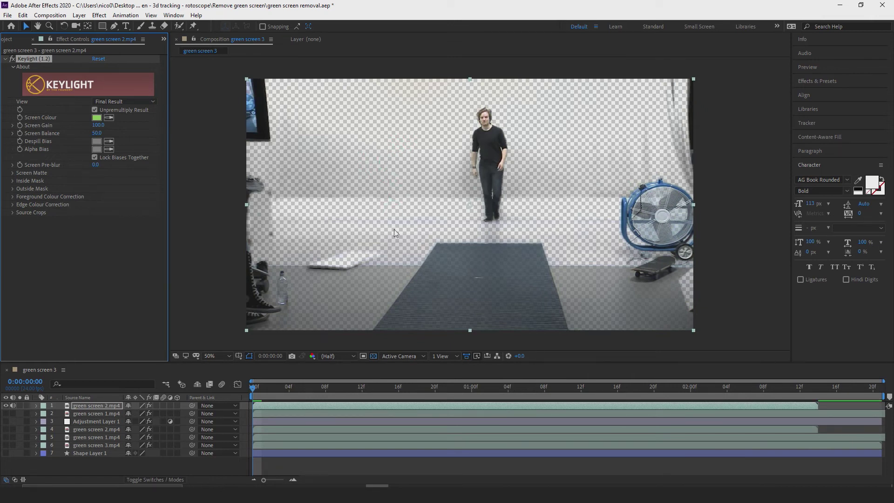
# Step: Using the Screen Matte view, set Clip Black to 36 and Clip White to 76, and return to Final Result
pyautogui.click(117, 101)
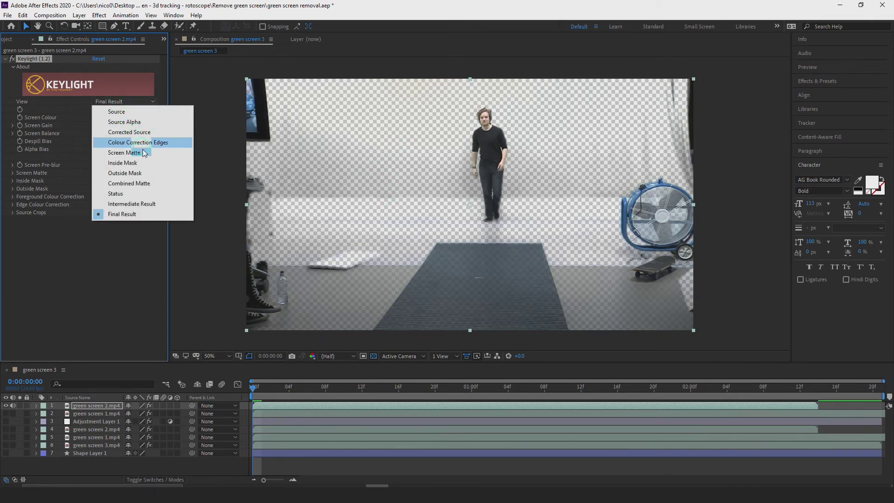
pyautogui.click(123, 153)
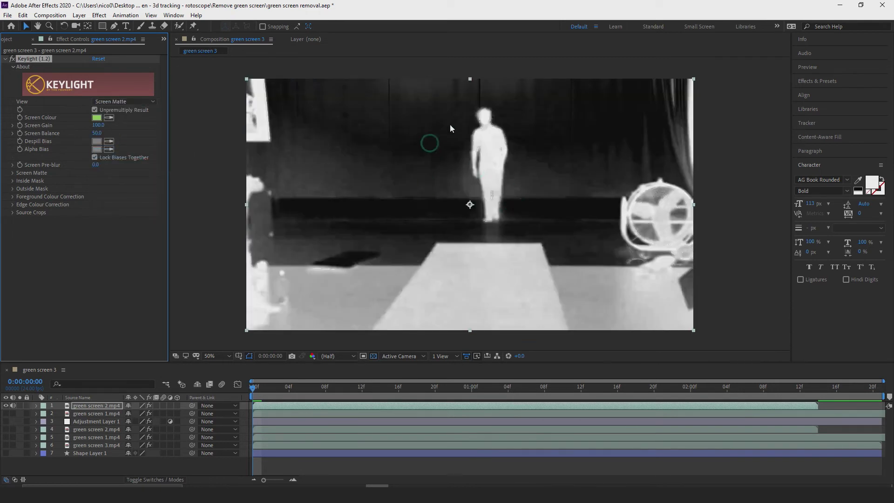
pyautogui.click(13, 173)
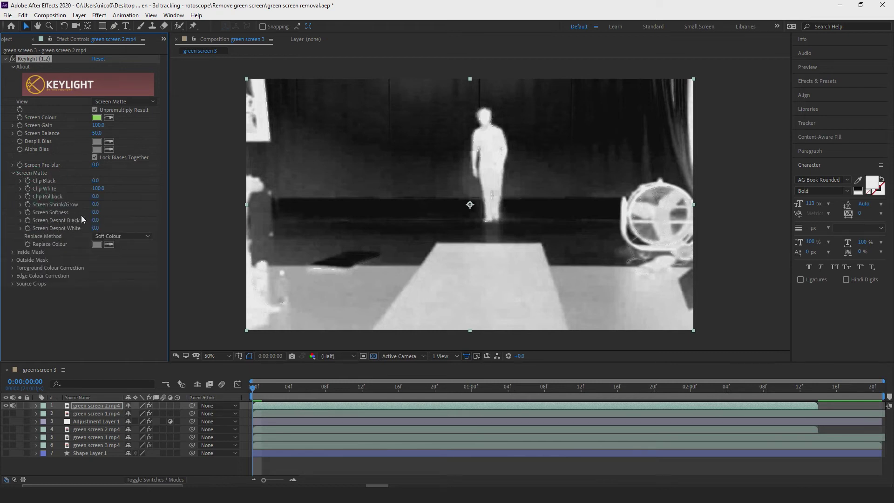
pyautogui.moveTo(97, 182)
pyautogui.mouseDown()
pyautogui.moveTo(110, 177)
pyautogui.moveTo(88, 191)
pyautogui.mouseUp()
pyautogui.click(122, 101)
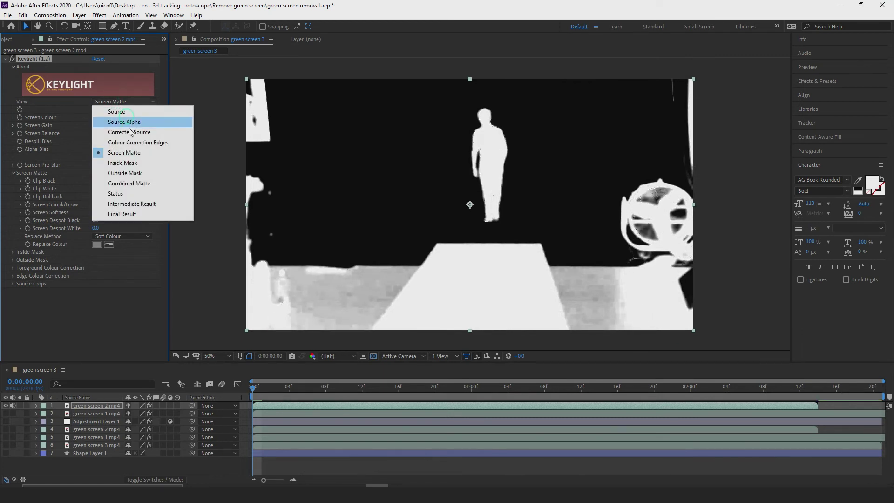
pyautogui.click(140, 213)
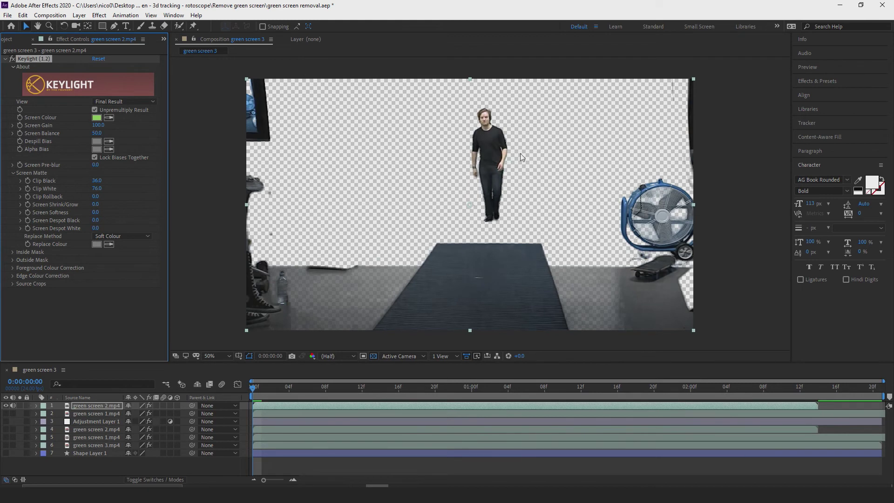
# Step: Inspect the man's keyed edges at 400% and set Keylight's Screen Softness to 2.1
pyautogui.keyDown('alt'); pyautogui.scroll(3, 501, 147); pyautogui.keyUp('alt')
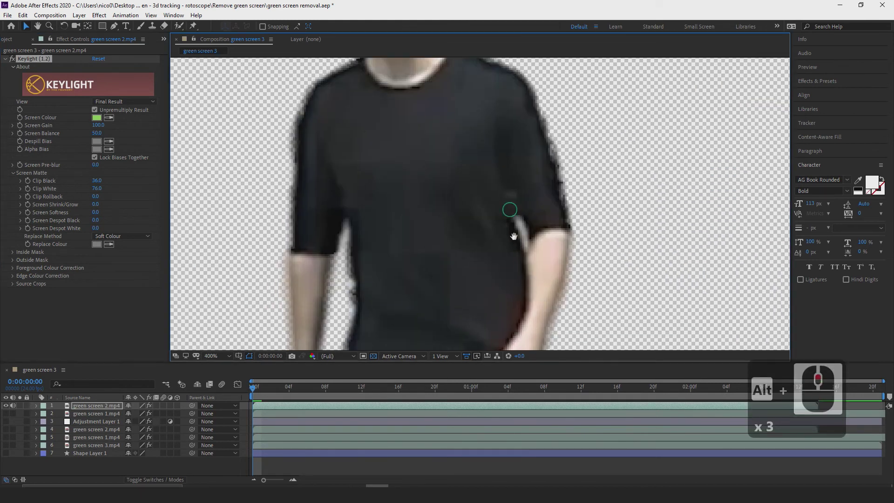
pyautogui.scroll(5, 513, 236)
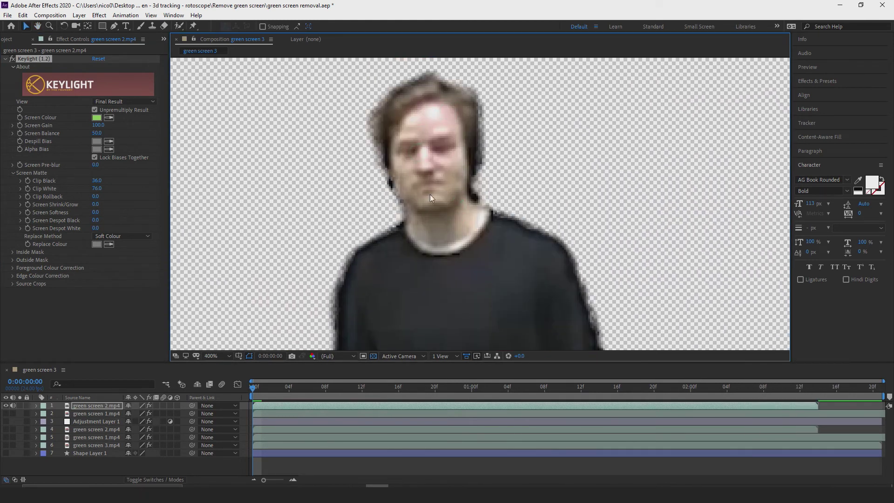
pyautogui.moveTo(429, 194); pyautogui.dragTo(479, 249)
pyautogui.moveTo(465, 170); pyautogui.dragTo(486, 195)
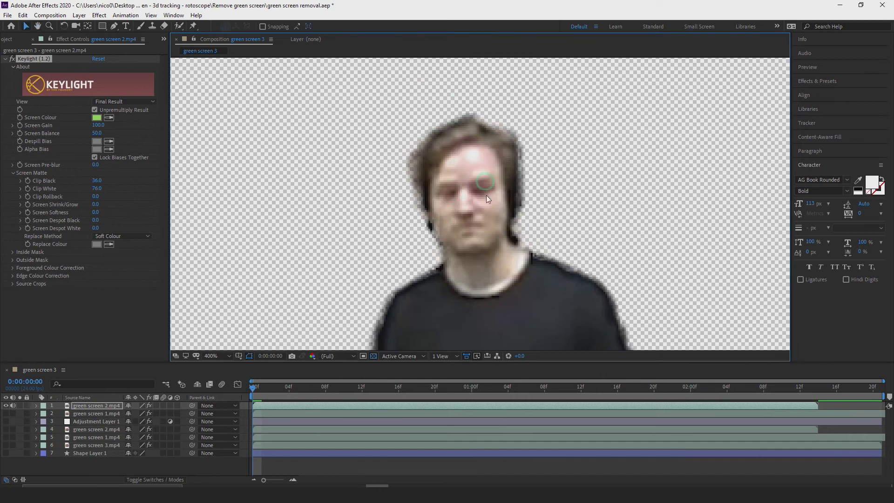
pyautogui.moveTo(481, 231); pyautogui.dragTo(473, 191)
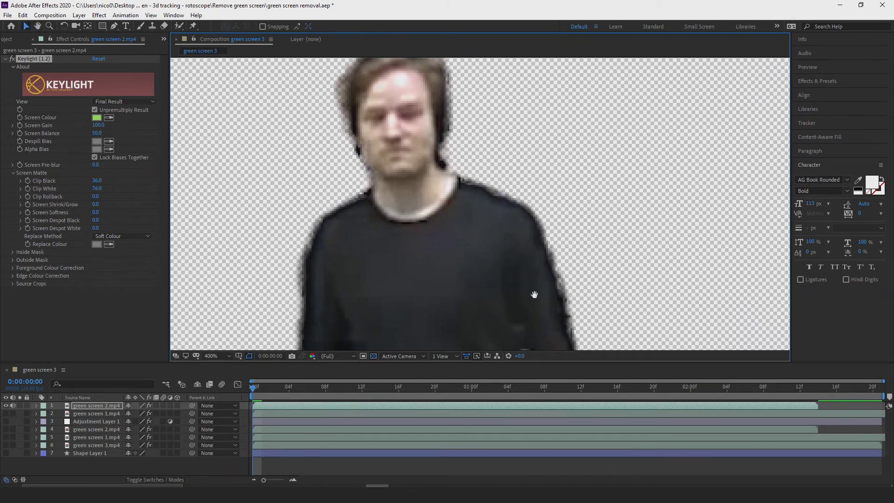
pyautogui.moveTo(534, 294); pyautogui.dragTo(539, 246)
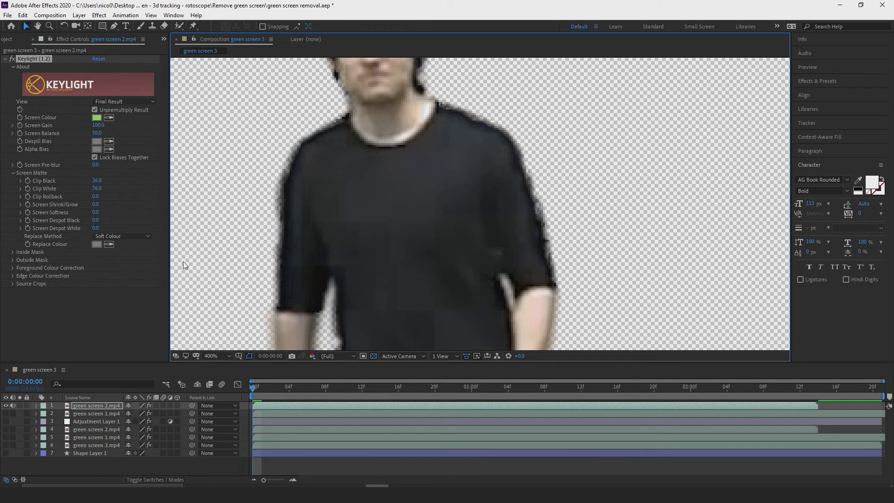
pyautogui.click(96, 214)
pyautogui.moveTo(95, 212); pyautogui.dragTo(104, 212)
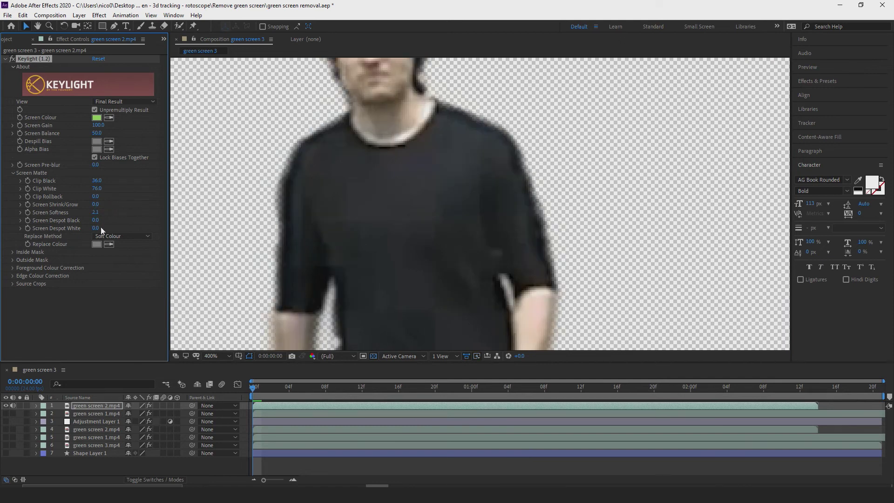
# Step: Check the softened edges around the man and play the keyed clip up to 0:00:02:02
pyautogui.moveTo(361, 173); pyautogui.dragTo(432, 221)
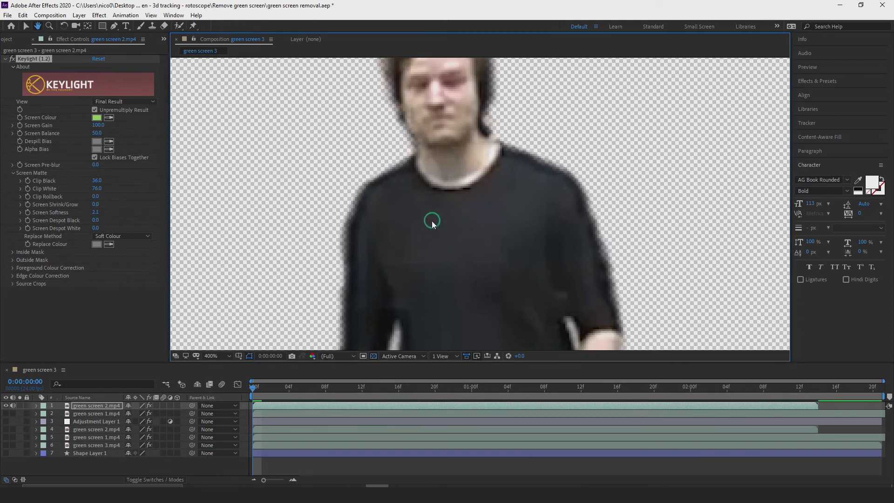
pyautogui.scroll(-3, 433, 222)
pyautogui.moveTo(459, 281); pyautogui.dragTo(483, 192)
pyautogui.press('space')
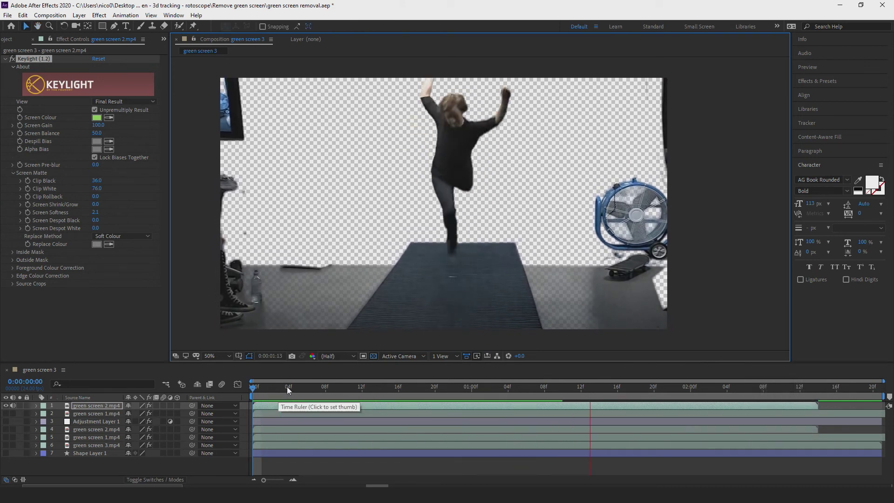
pyautogui.press('space')
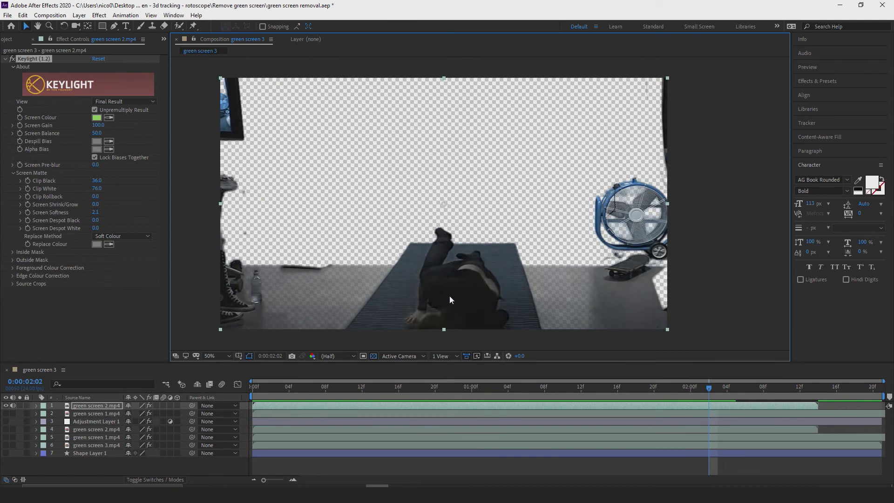
# Step: Examine the key around the man on the mat at 0:00:02:02 and return the playhead to 0:00:00:00
pyautogui.keyDown('alt'); pyautogui.scroll(3, 449, 298); pyautogui.keyUp('alt')
pyautogui.moveTo(407, 252); pyautogui.dragTo(462, 260)
pyautogui.keyDown('alt'); pyautogui.scroll(-2, 451, 250); pyautogui.keyUp('alt')
pyautogui.click(294, 396)
pyautogui.press('Home')
pyautogui.moveTo(247, 118); pyautogui.dragTo(243, 107)
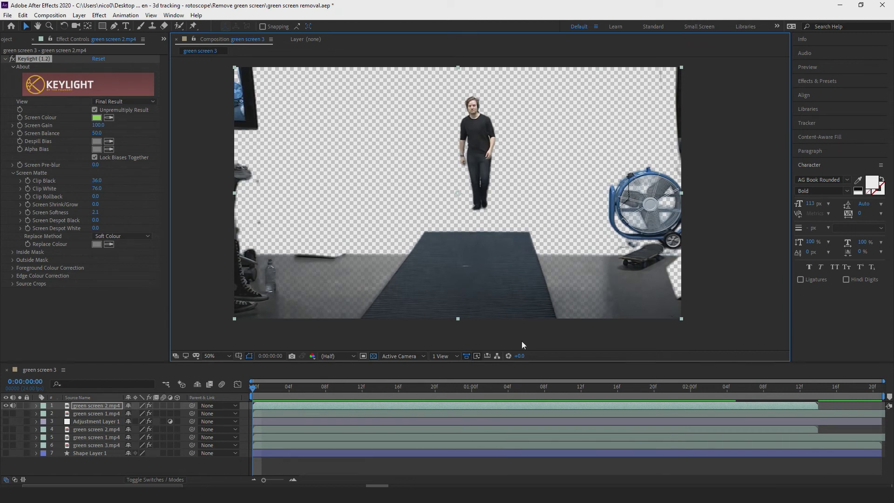
pyautogui.click(253, 388)
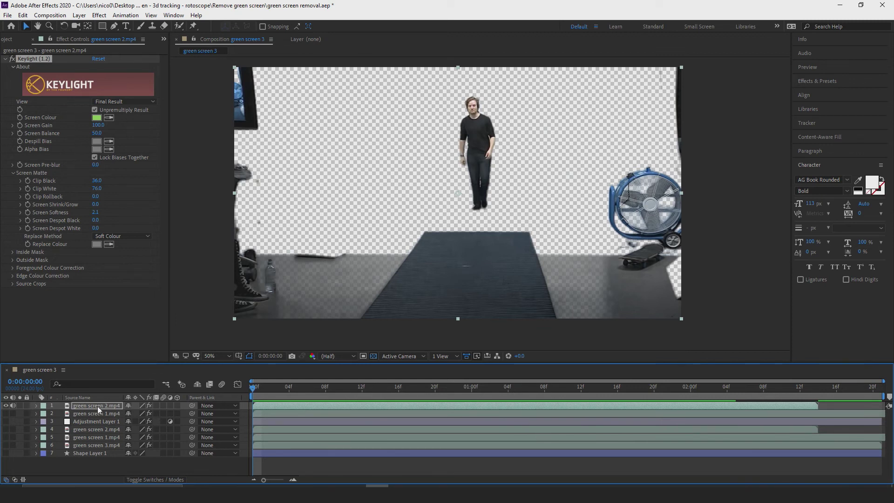
# Step: Draw a closed seven-point mask around the walking man on the green screen 2.mp4 layer with the Pen tool
pyautogui.click(114, 26)
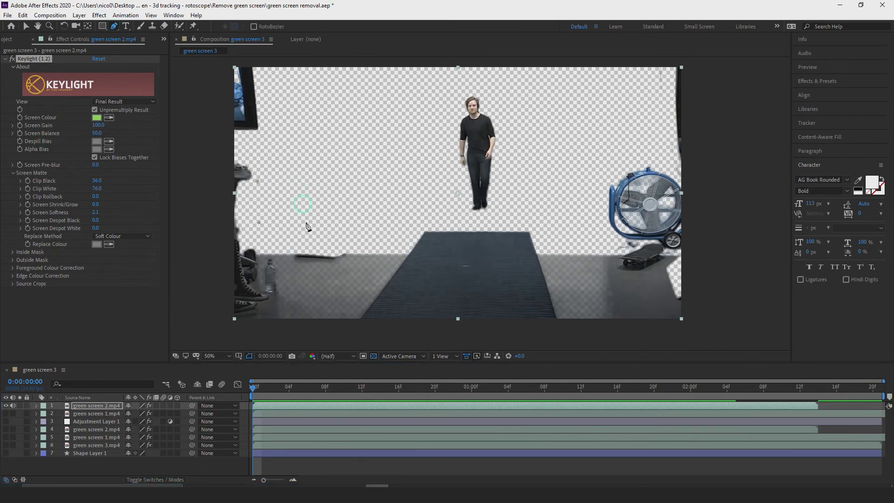
pyautogui.click(423, 93)
pyautogui.click(419, 174)
pyautogui.click(430, 221)
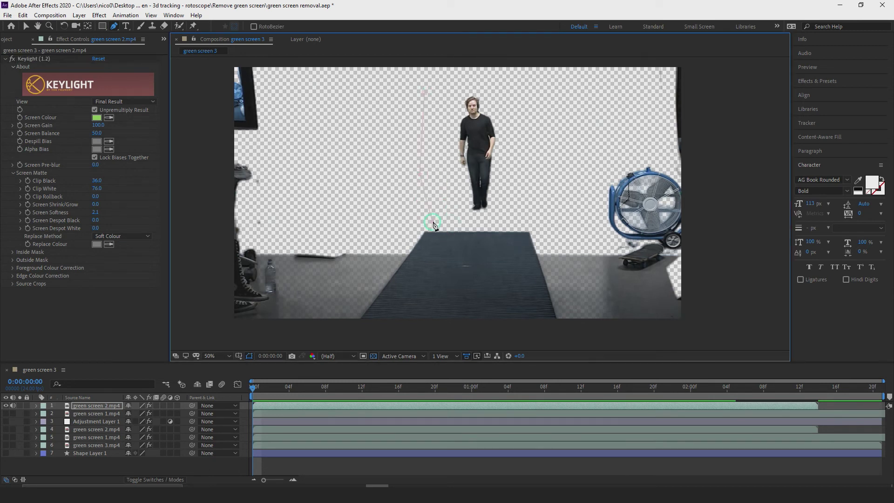
pyautogui.click(498, 222)
pyautogui.click(532, 174)
pyautogui.click(532, 102)
pyautogui.click(498, 81)
pyautogui.click(423, 93)
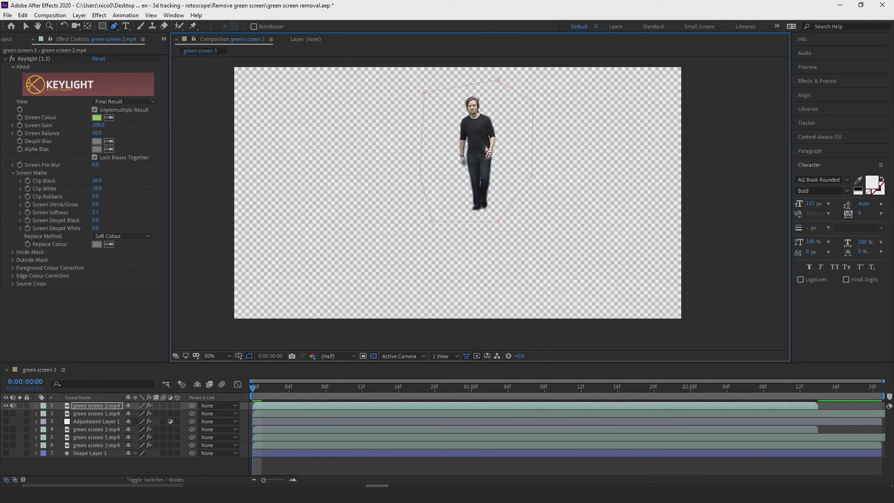
# Step: Undo the whole mask drawn around the walking man
pyautogui.hotkey('ctrl', 'z')
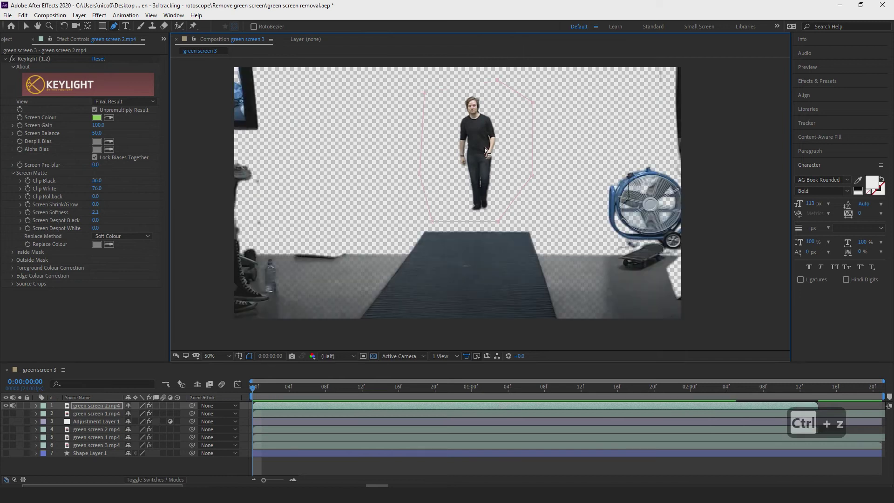
pyautogui.hotkey('ctrl', 'z')
pyautogui.hotkey('ctrl', 'z')
pyautogui.hotkey('ctrl', 'z')
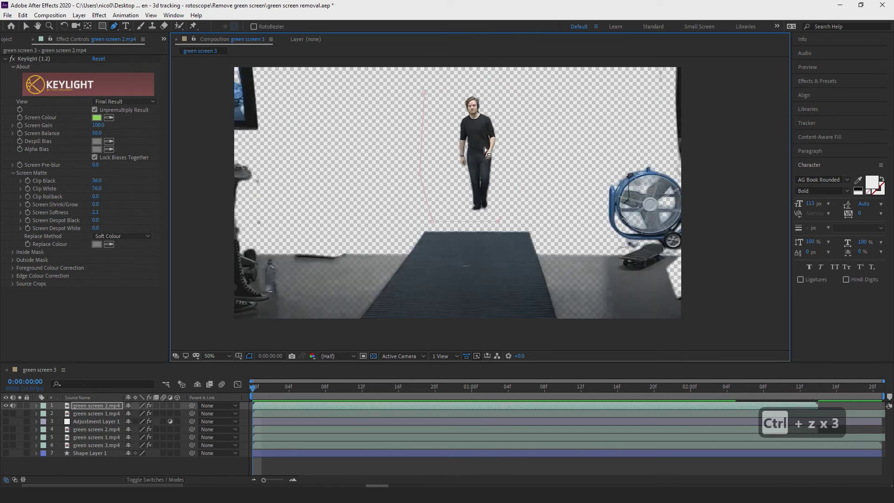
pyautogui.hotkey('ctrl', 'z')
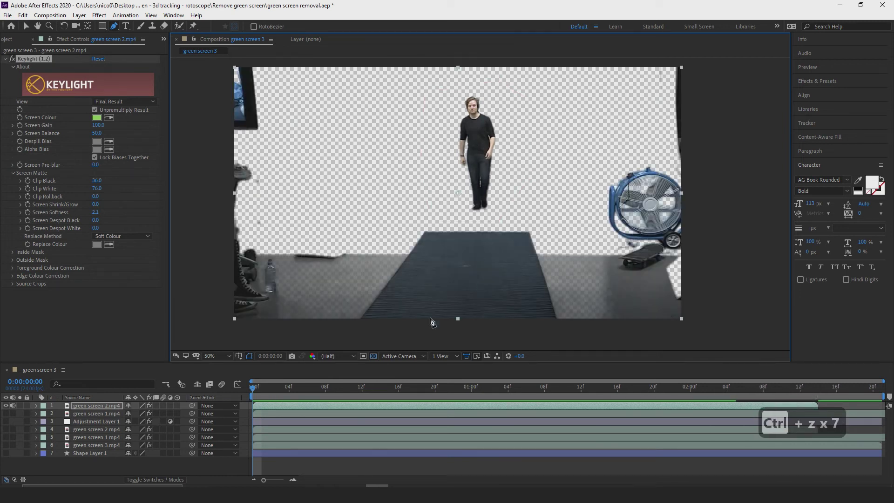
# Step: Turn off the transparency grid in the composition view
pyautogui.click(372, 356)
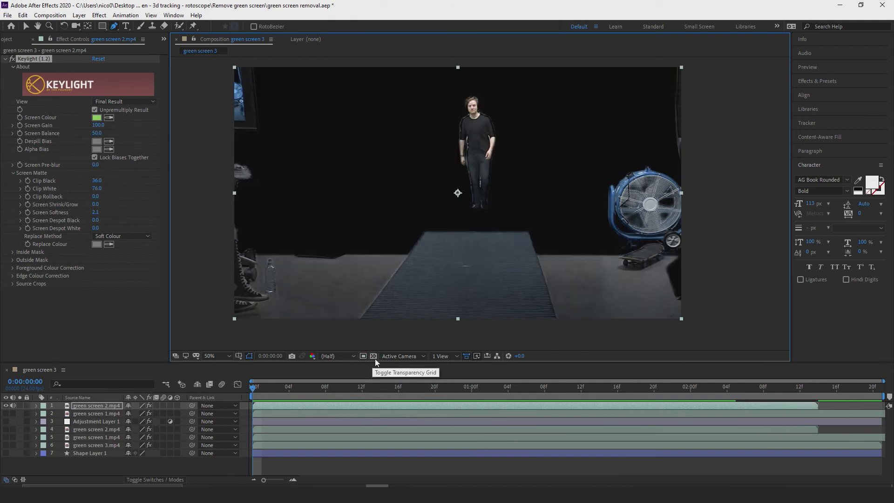
pyautogui.scroll(2, 482, 235)
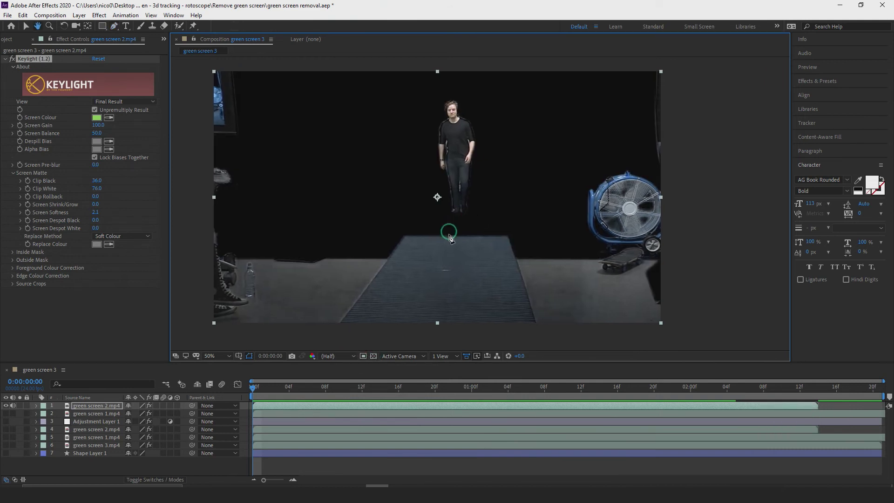
# Step: Start a Pen tool mask at the mat's near right corner, following its right edge up and out beside the walking man
pyautogui.scroll(-3, 473, 249)
pyautogui.hscroll(3, 487, 239)
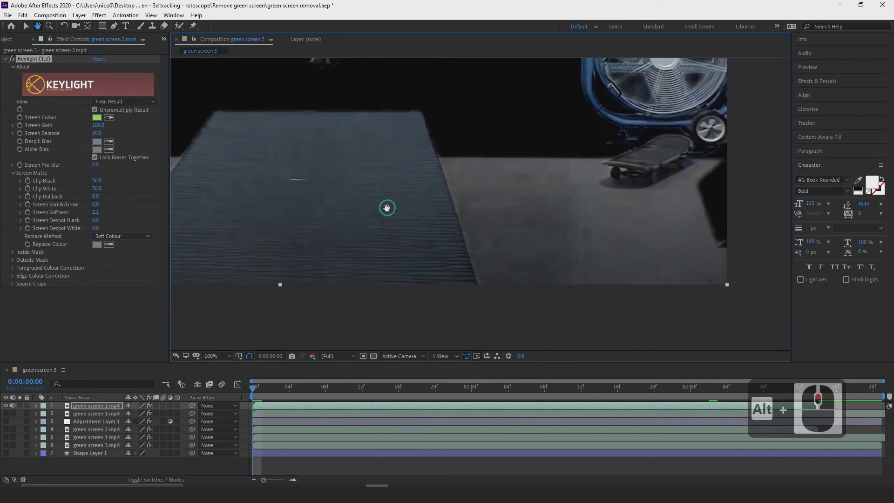
pyautogui.click(472, 290)
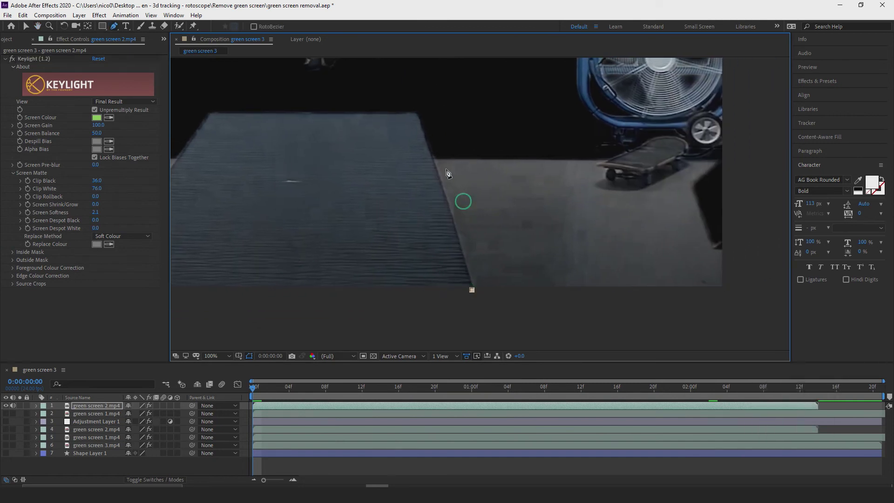
pyautogui.click(413, 104)
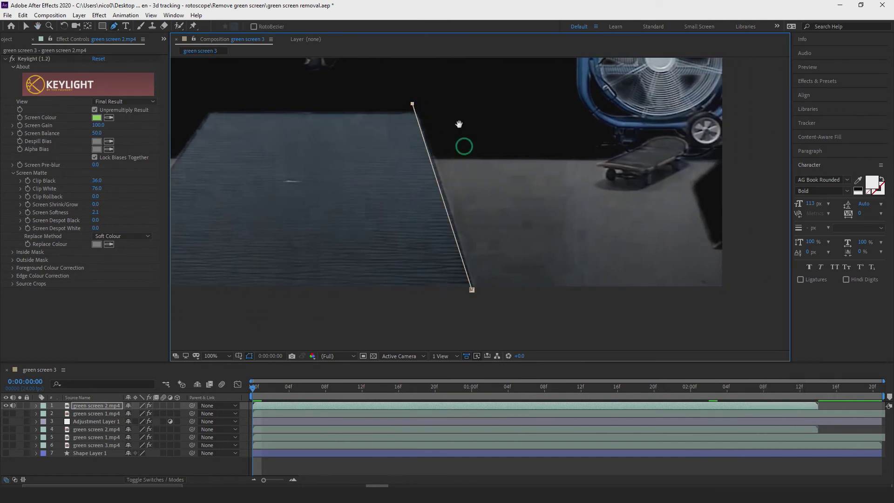
pyautogui.scroll(3, 463, 144)
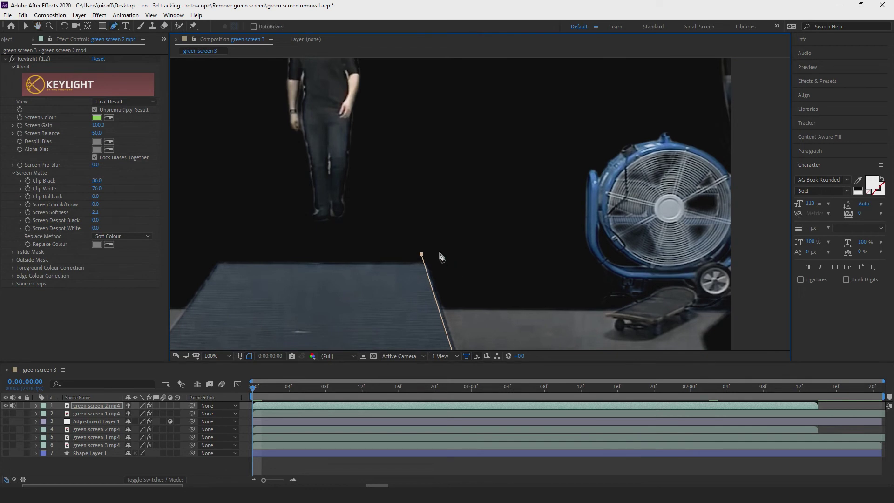
pyautogui.click(466, 250)
pyautogui.click(525, 135)
pyautogui.click(540, 99)
# Step: Extend the mask path up the right side of the man, over his head and down to his upper left
pyautogui.moveTo(527, 164); pyautogui.dragTo(536, 333)
pyautogui.click(537, 181)
pyautogui.click(512, 120)
pyautogui.click(416, 115)
pyautogui.moveTo(329, 149); pyautogui.dragTo(460, 141)
pyautogui.click(403, 112)
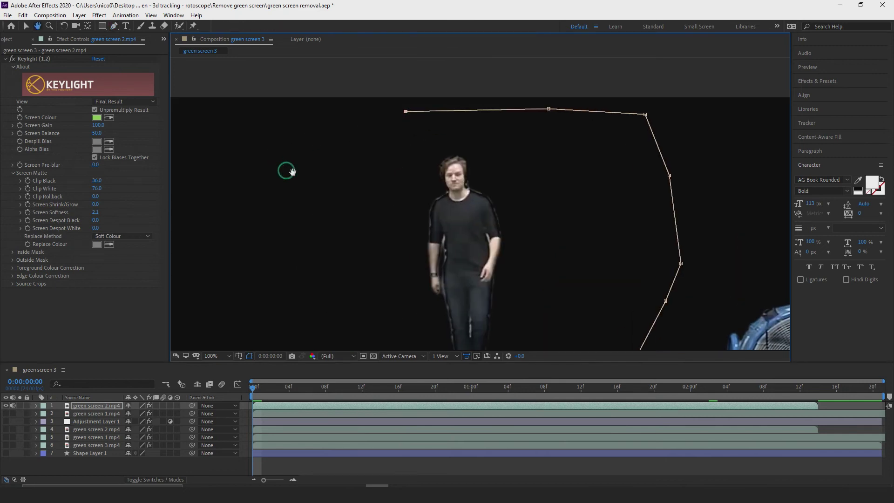
pyautogui.moveTo(286, 170); pyautogui.dragTo(388, 141)
pyautogui.click(378, 114)
pyautogui.click(322, 178)
pyautogui.moveTo(366, 276); pyautogui.dragTo(449, 152)
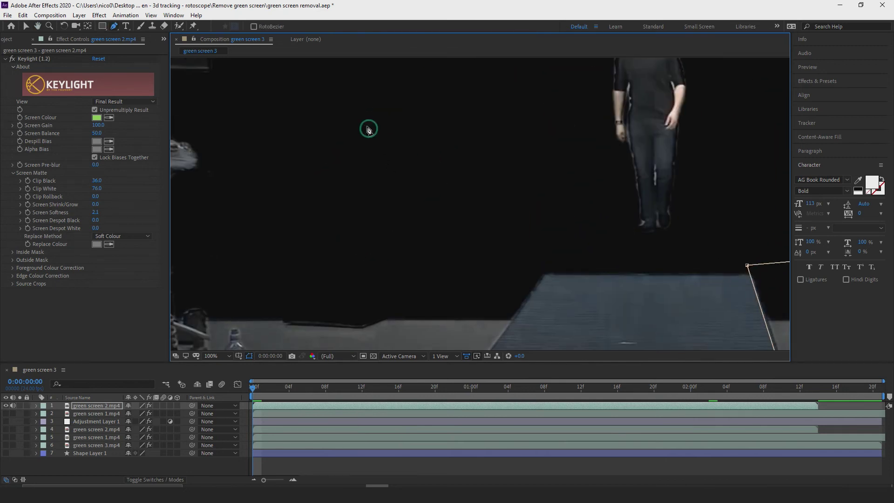
pyautogui.moveTo(406, 131); pyautogui.dragTo(424, 212)
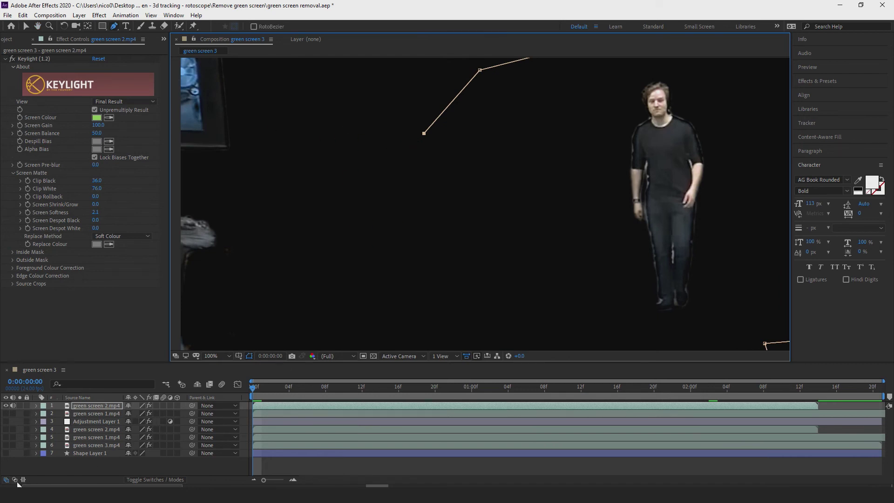
# Step: Show the Mode and TrkMat columns for the layers in the timeline
pyautogui.click(15, 479)
pyautogui.click(258, 414)
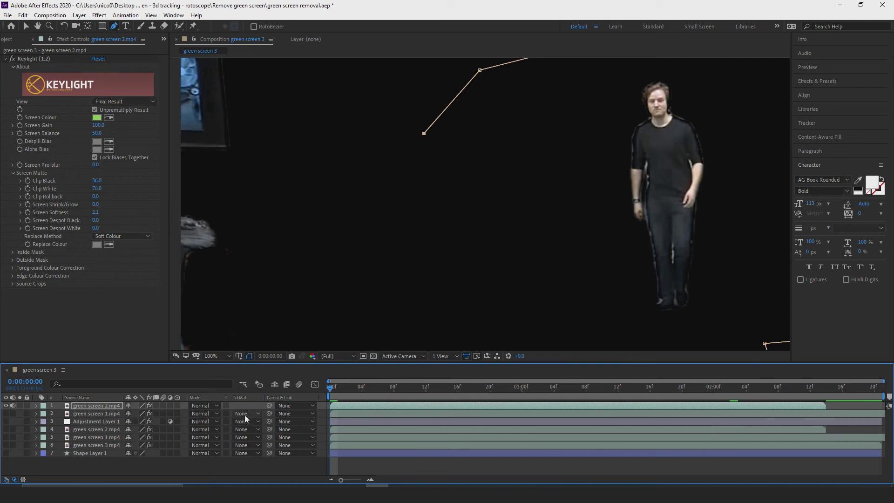
# Step: Try to draw a separate mask path on green screen 2.mp4 along the mat's left edge, from its far to its near corner
pyautogui.click(84, 405)
pyautogui.press('h')
pyautogui.moveTo(450, 170); pyautogui.dragTo(427, 159)
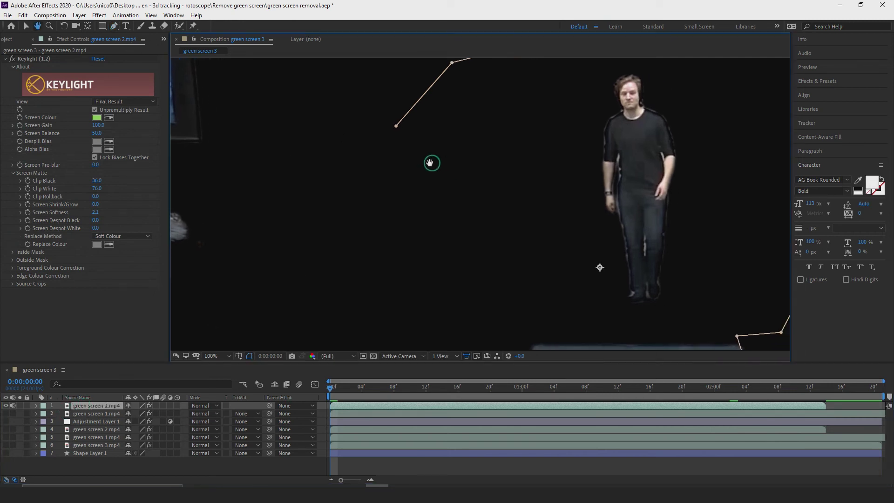
pyautogui.moveTo(498, 266); pyautogui.dragTo(399, 201)
pyautogui.moveTo(470, 279); pyautogui.dragTo(457, 250)
pyautogui.press('g')
pyautogui.moveTo(415, 298); pyautogui.dragTo(401, 266)
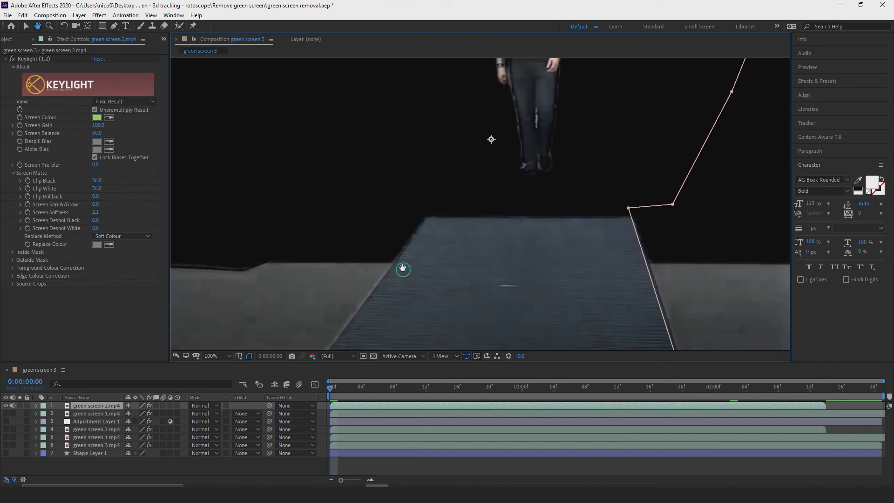
pyautogui.click(431, 206)
pyautogui.moveTo(441, 267); pyautogui.dragTo(498, 136)
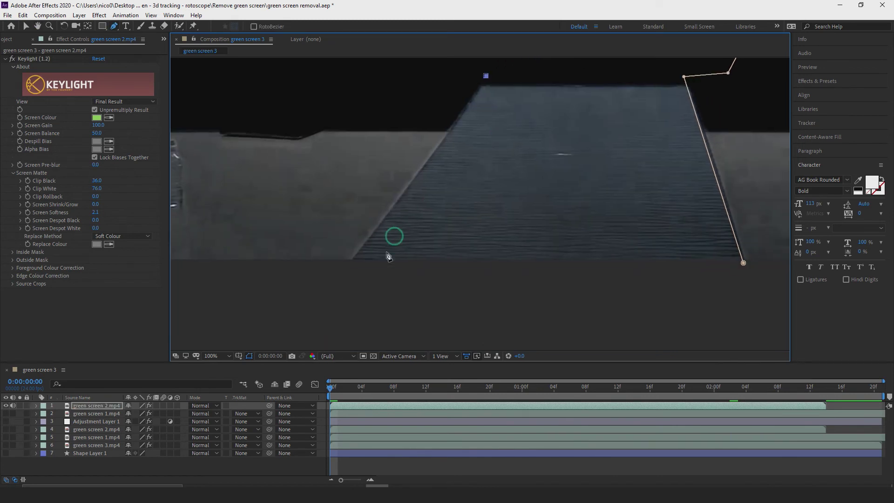
pyautogui.click(351, 261)
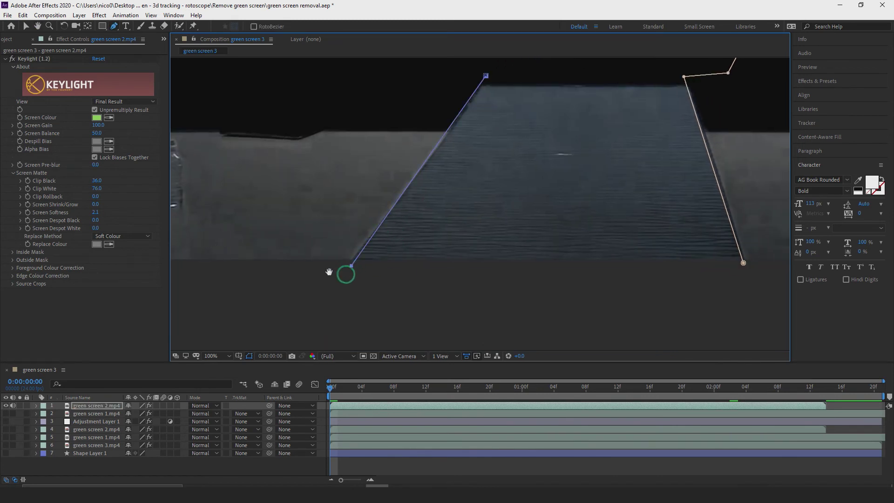
# Step: Try to continue the separate mask path around the left side of the frame and back toward the man
pyautogui.moveTo(329, 270); pyautogui.dragTo(463, 266)
pyautogui.click(338, 278)
pyautogui.click(227, 262)
pyautogui.moveTo(227, 71); pyautogui.dragTo(266, 195)
pyautogui.click(266, 196)
pyautogui.moveTo(298, 106); pyautogui.dragTo(333, 253)
pyautogui.click(259, 176)
pyautogui.click(291, 200)
pyautogui.click(309, 118)
pyautogui.click(439, 134)
pyautogui.moveTo(551, 124); pyautogui.dragTo(402, 138)
# Step: Undo the entire separate mask path started at the mat's far left corner
pyautogui.hotkey('ctrl', 'z')
pyautogui.hotkey('ctrl', 'z')
pyautogui.hotkey('ctrl', 'z')
pyautogui.hotkey('ctrl', 'z')
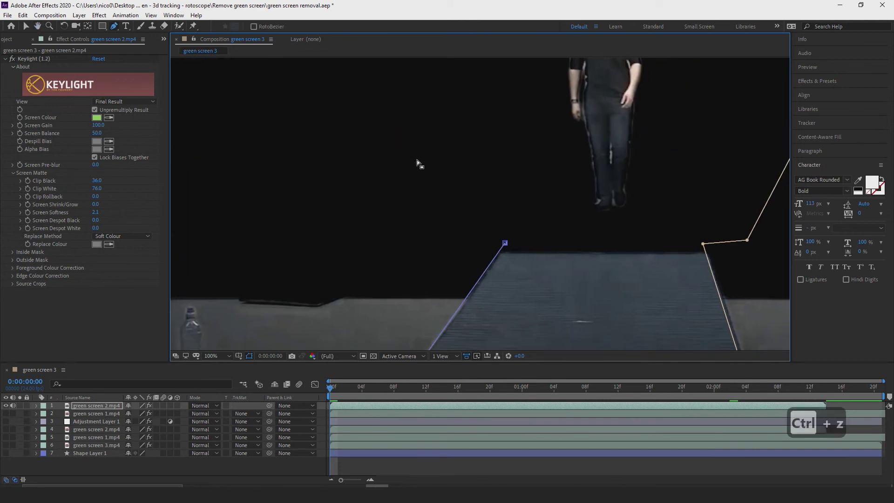
pyautogui.hotkey('ctrl', 'z')
pyautogui.hotkey('ctrl', 'z')
pyautogui.hotkey('ctrl', 'z')
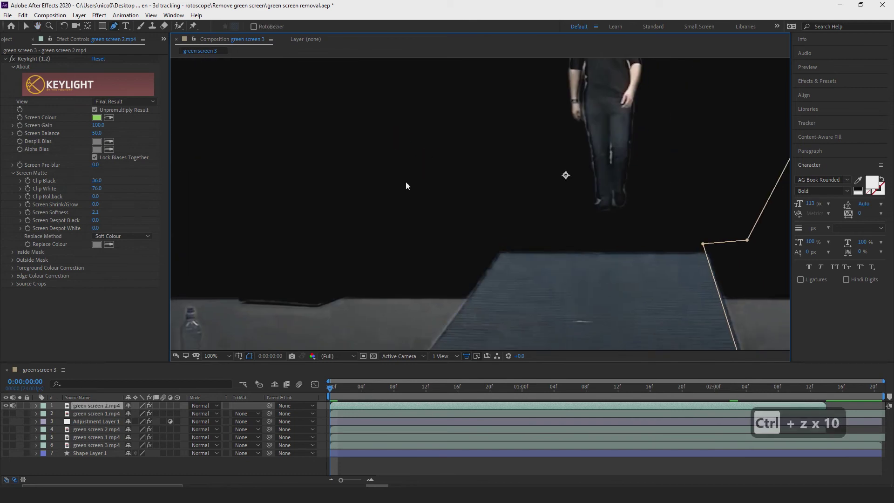
# Step: Resume the open mask from its last point, continue down the man's left side and the mat's left edge, and close it
pyautogui.moveTo(425, 146); pyautogui.dragTo(473, 214)
pyautogui.click(390, 168)
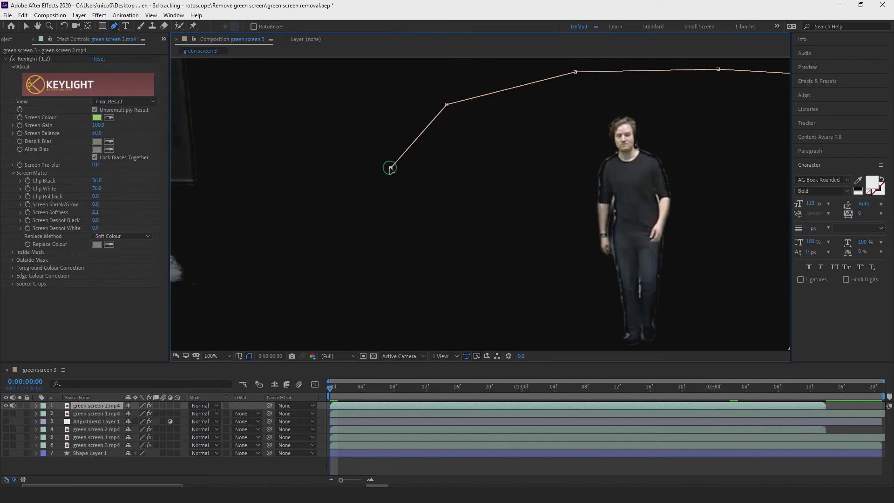
pyautogui.moveTo(429, 216); pyautogui.dragTo(421, 174)
pyautogui.click(423, 172)
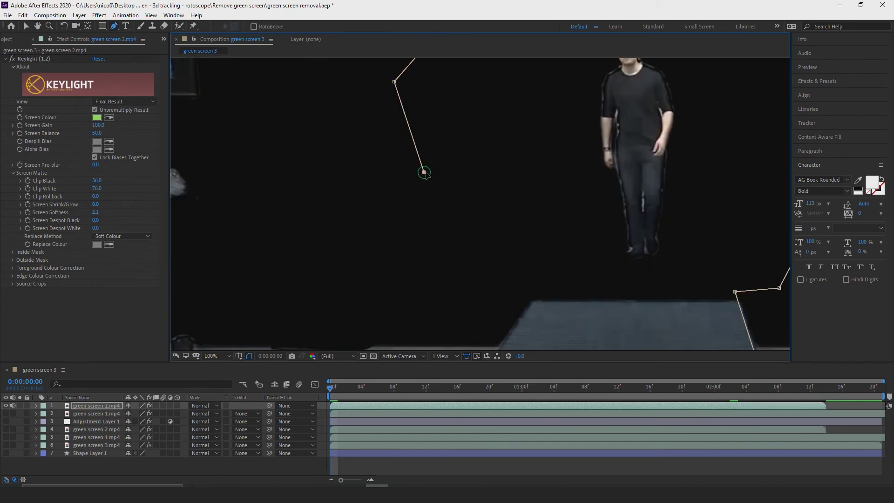
pyautogui.click(537, 301)
pyautogui.moveTo(536, 301); pyautogui.dragTo(519, 104)
pyautogui.click(388, 256)
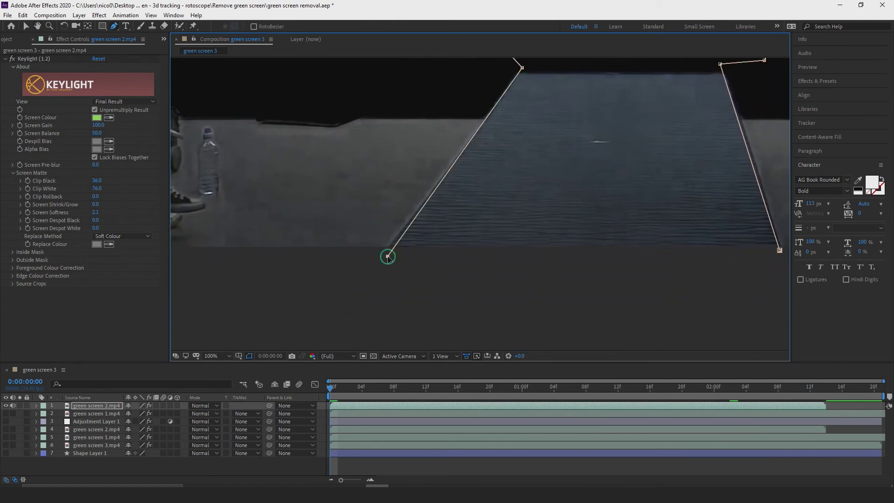
pyautogui.click(780, 252)
pyautogui.scroll(-4, 559, 209)
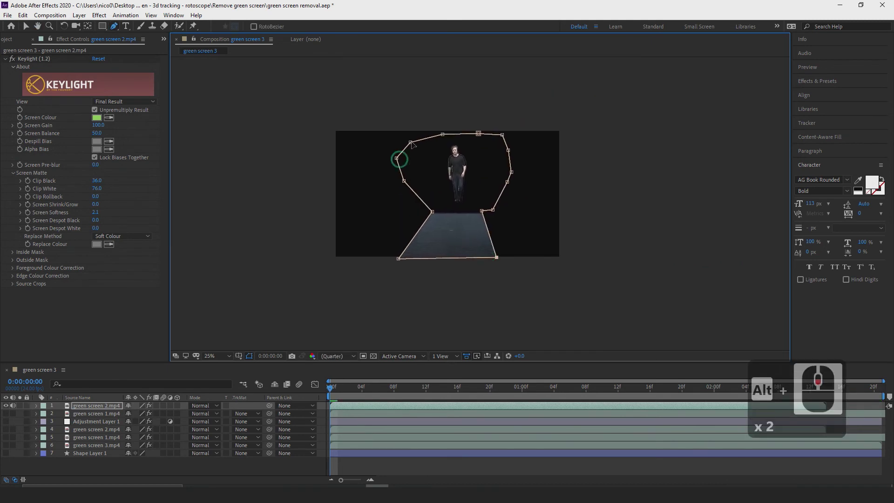
pyautogui.scroll(2, 460, 201)
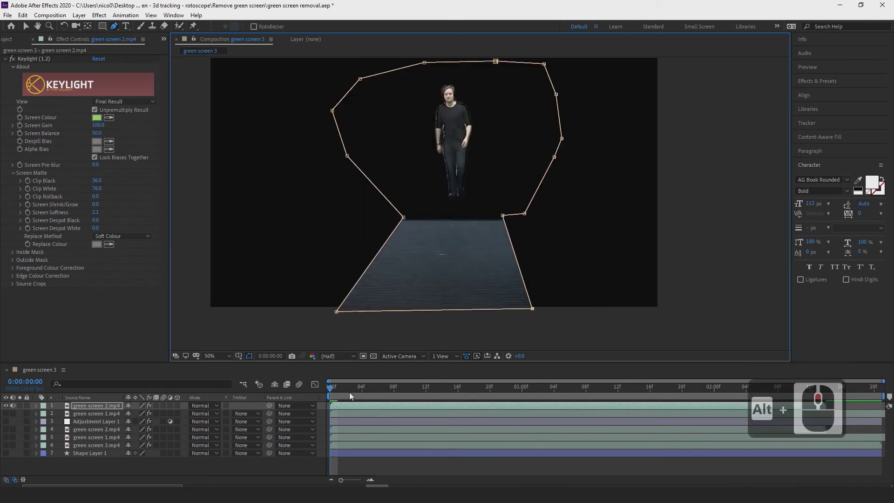
# Step: Preview the masked shot from 0:00:00:14 to 0:00:02:10, checking that the man stays inside the mask, and return to 0:00:00:00
pyautogui.moveTo(329, 389); pyautogui.dragTo(442, 387)
pyautogui.press('space')
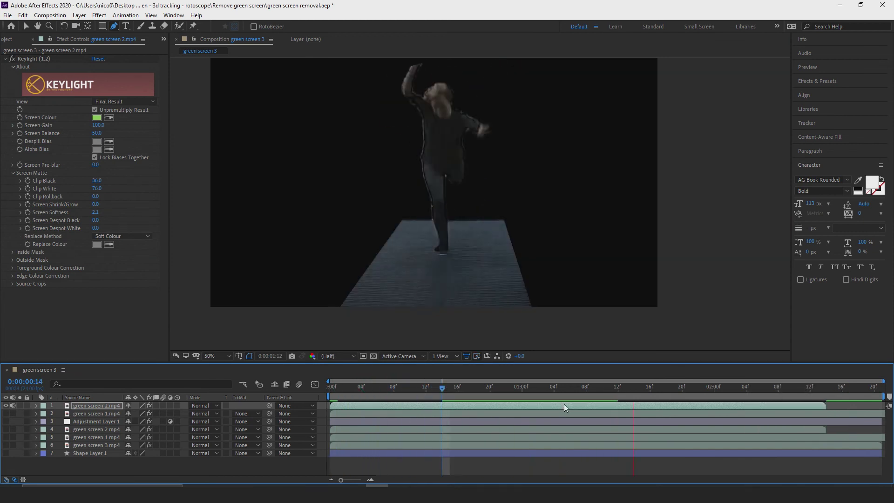
pyautogui.press('space')
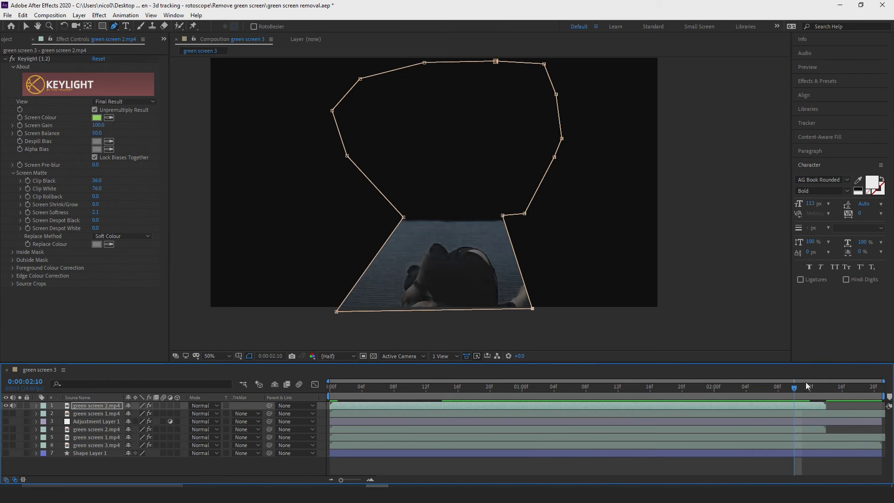
pyautogui.moveTo(748, 390); pyautogui.dragTo(331, 402)
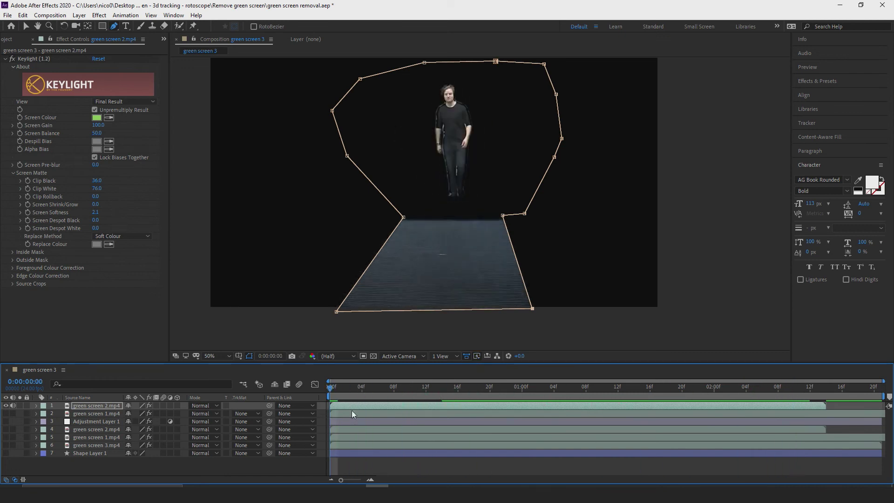
# Step: Turn on the transparency grid and preview the masked footage from the beginning
pyautogui.click(373, 355)
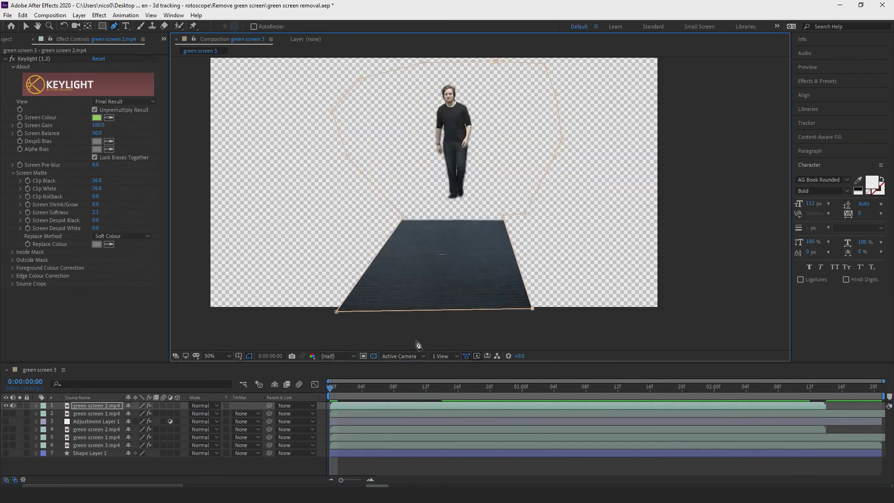
pyautogui.click(328, 390)
pyautogui.press('space')
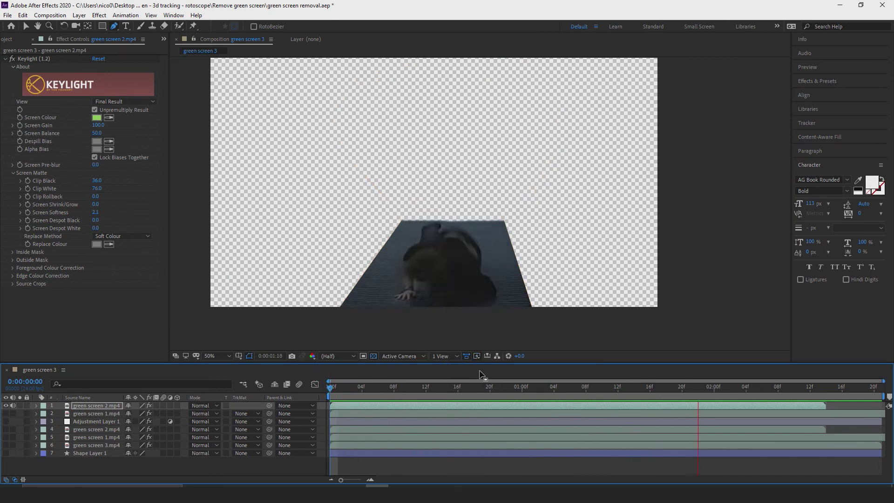
pyautogui.press('space')
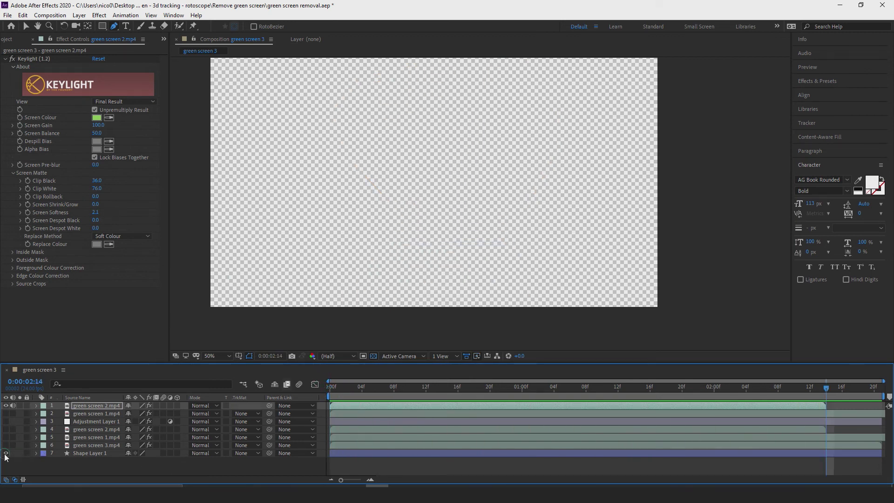
# Step: Show Shape Layer 1 as the background, preview the shot against it, and return the playhead to 0:00:00:00
pyautogui.click(6, 454)
pyautogui.moveTo(399, 396); pyautogui.dragTo(323, 388)
pyautogui.press('space')
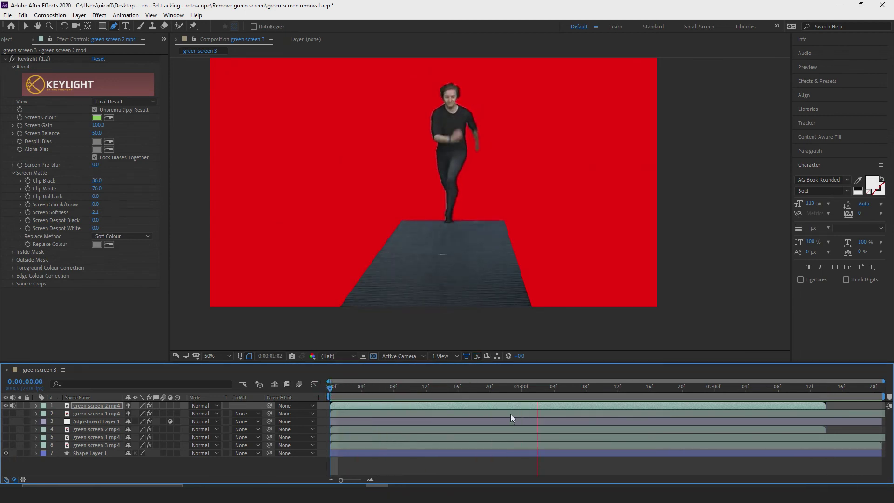
pyautogui.press('space')
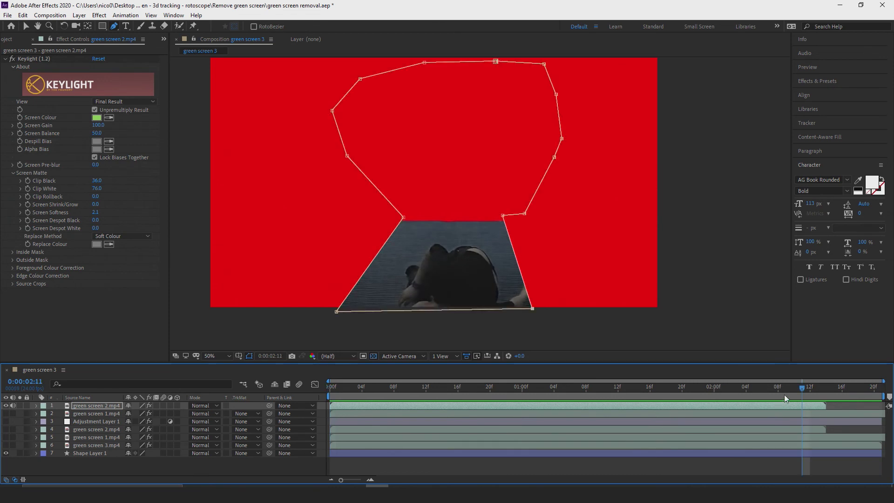
pyautogui.moveTo(800, 387); pyautogui.dragTo(301, 387)
# Step: Select the top green screen 2.mp4 layer and turn off its audio
pyautogui.hotkey('ctrl', 't')
pyautogui.click(11, 39)
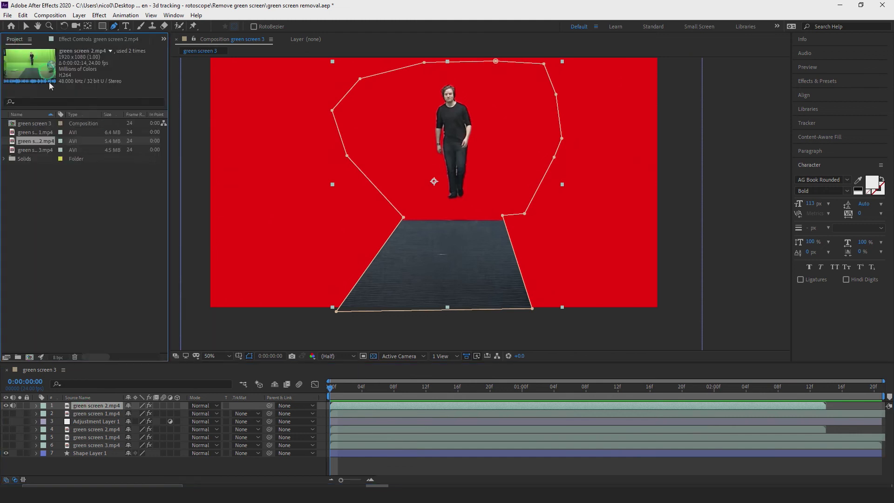
pyautogui.click(49, 405)
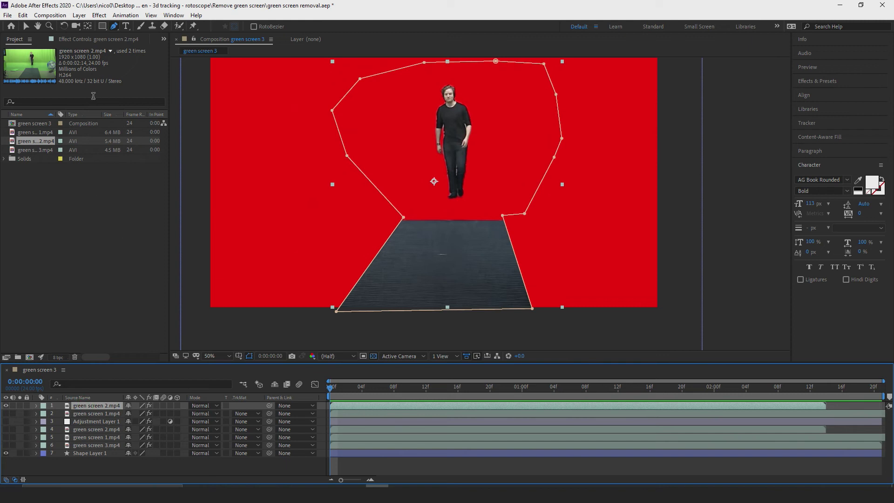
# Step: Look up Keylight (1.2) among the available keying effects
pyautogui.click(99, 15)
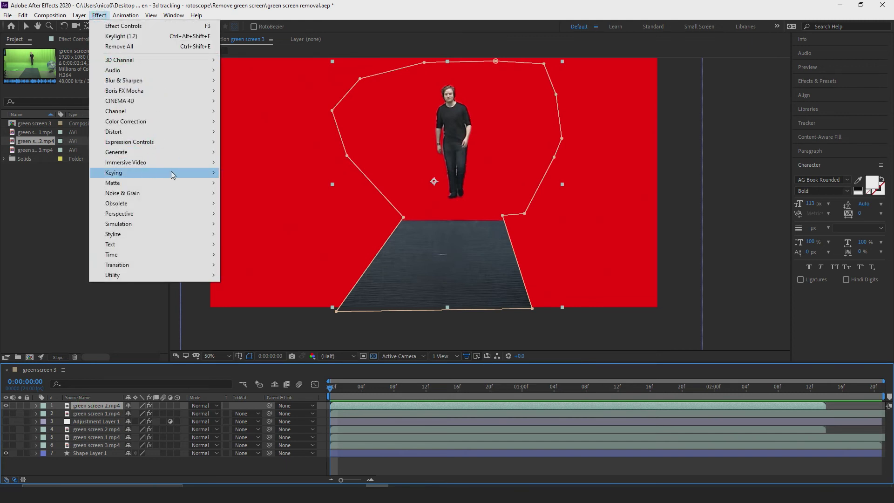
pyautogui.moveTo(172, 172)
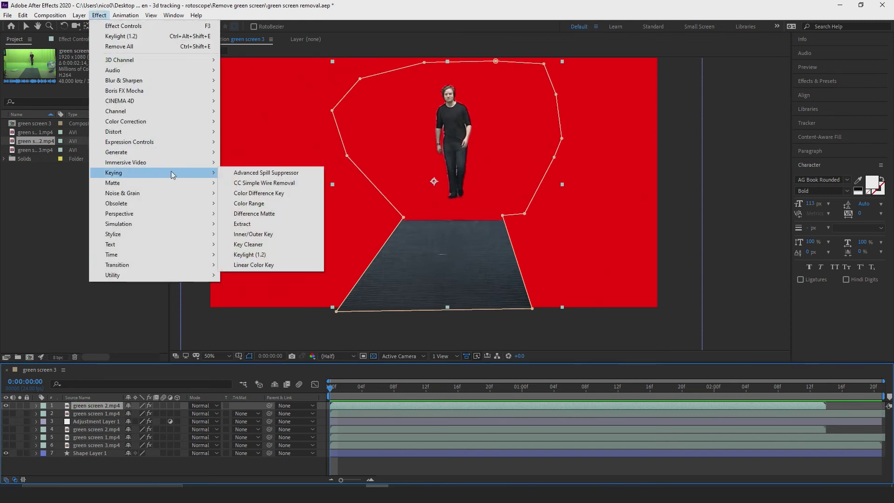
pyautogui.click(254, 254)
pyautogui.click(60, 234)
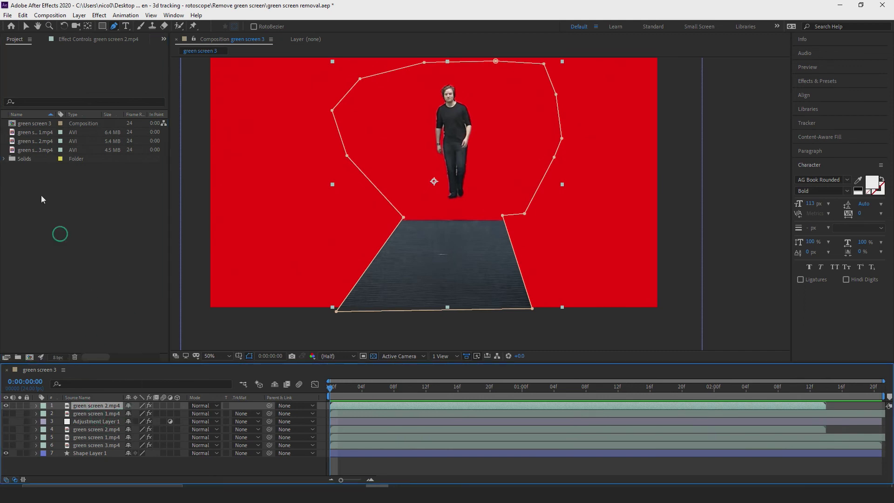
# Step: Display the effect settings of green screen 2.mp4 and set the Keylight view to Screen Matte
pyautogui.click(89, 39)
pyautogui.click(97, 118)
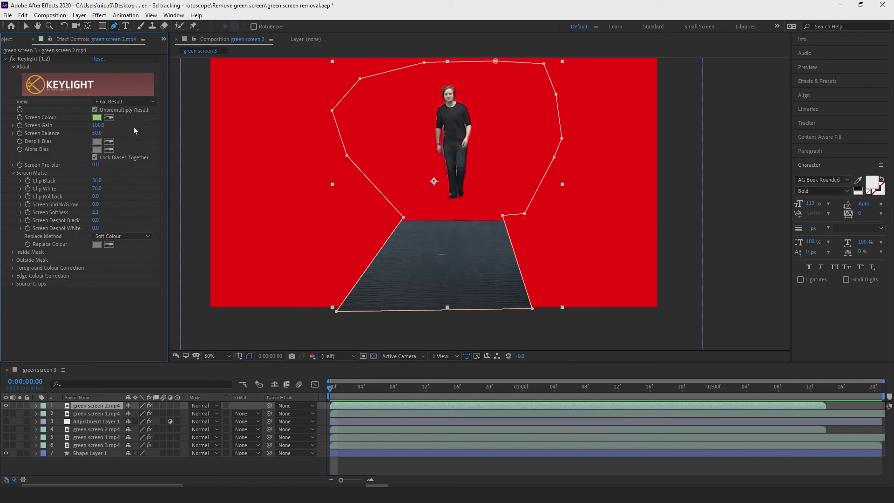
pyautogui.click(113, 100)
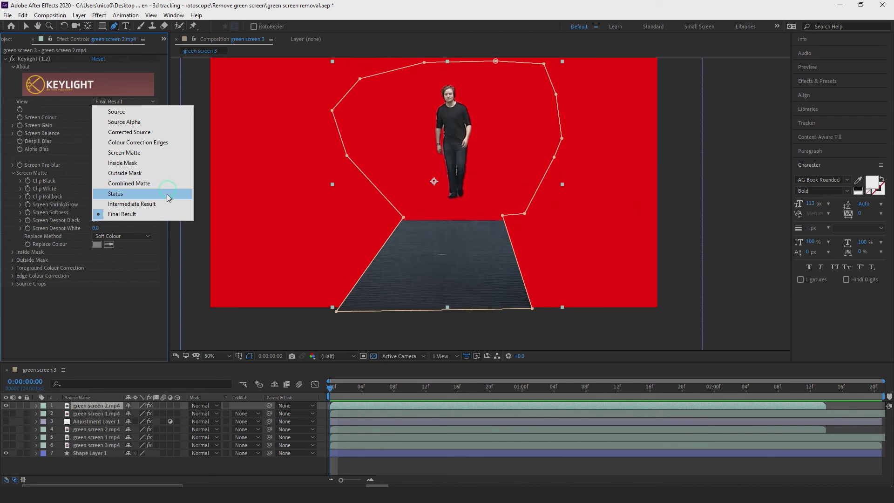
pyautogui.click(142, 152)
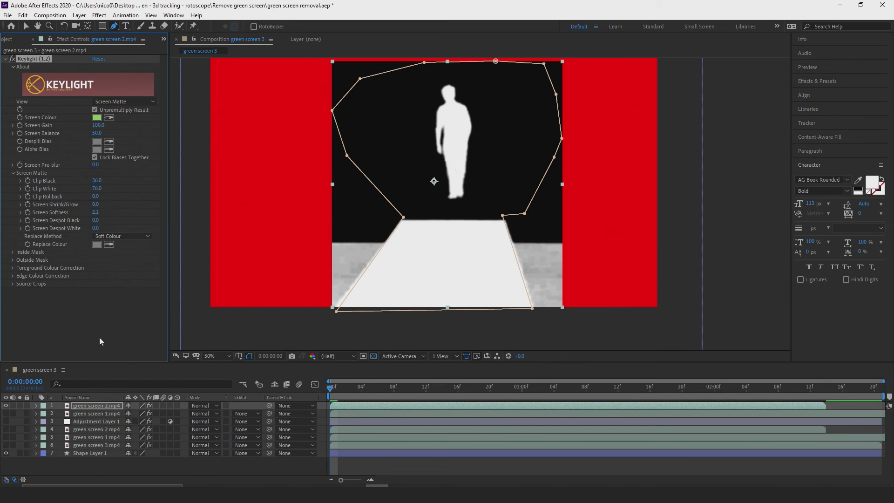
# Step: Set the Keylight view of the top green screen 2.mp4 layer to Final Result and move the playhead to 0:00:00:17
pyautogui.click(124, 101)
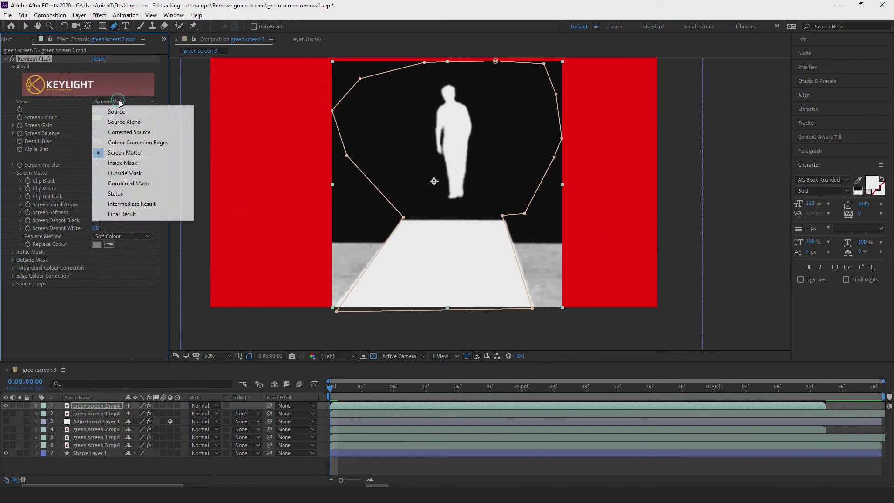
pyautogui.click(122, 214)
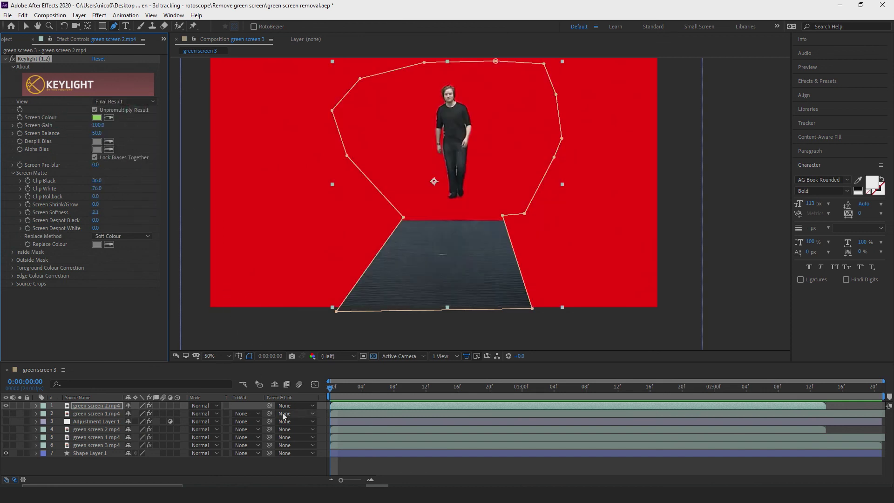
pyautogui.moveTo(329, 393); pyautogui.dragTo(473, 387)
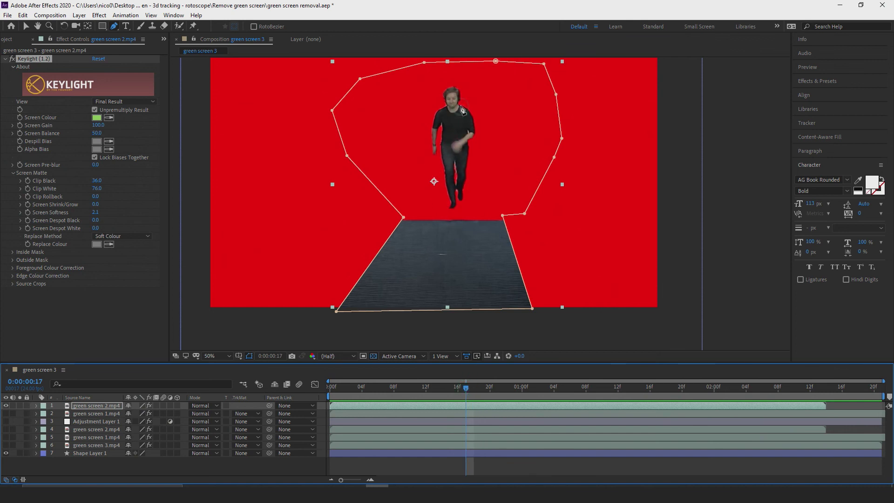
# Step: Set Keylight's Clip Black to 51 while checking the keyed edges around the man's body and legs
pyautogui.scroll(3, 457, 116)
pyautogui.scroll(1, 459, 126)
pyautogui.moveTo(460, 133); pyautogui.dragTo(435, 193)
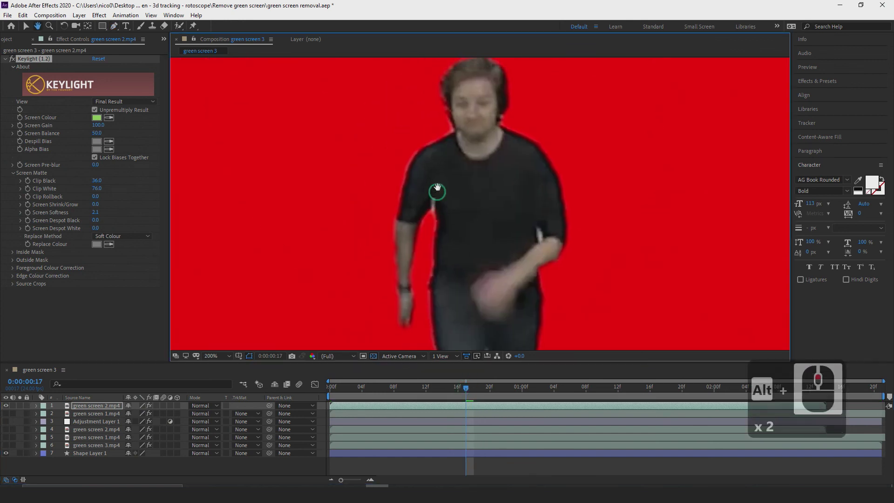
pyautogui.moveTo(94, 182); pyautogui.dragTo(101, 182)
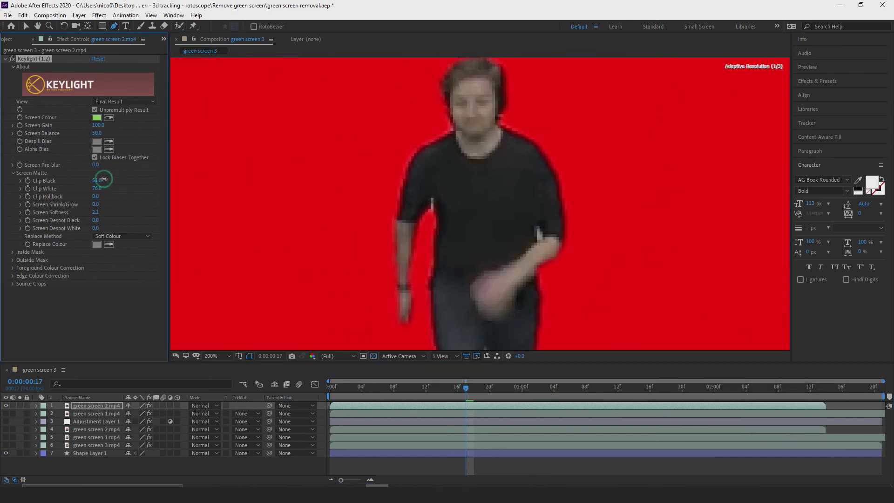
pyautogui.moveTo(549, 303); pyautogui.dragTo(543, 228)
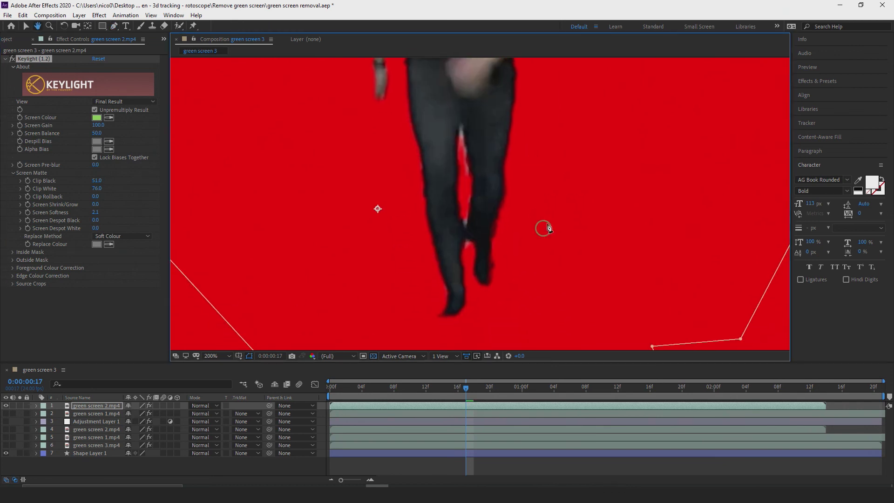
pyautogui.scroll(-2, 551, 200)
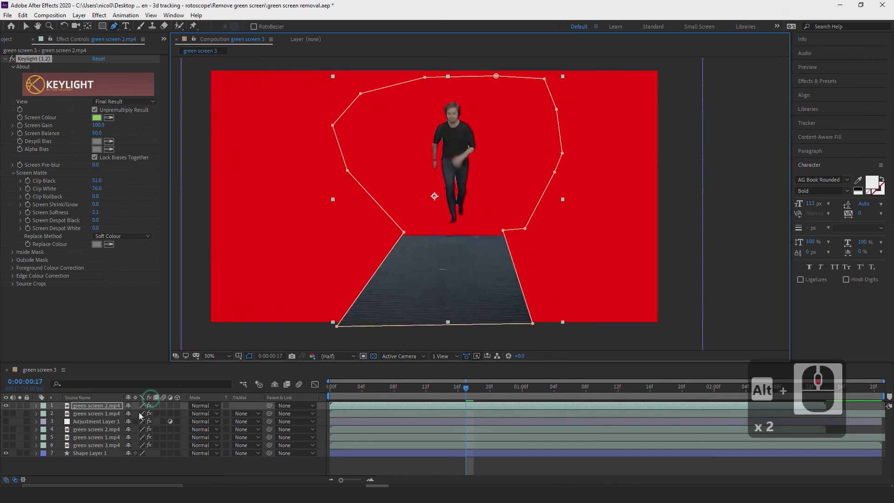
# Step: Select the top green screen 2.mp4 layer and examine its mask outline around the man and the walkway
pyautogui.click(89, 406)
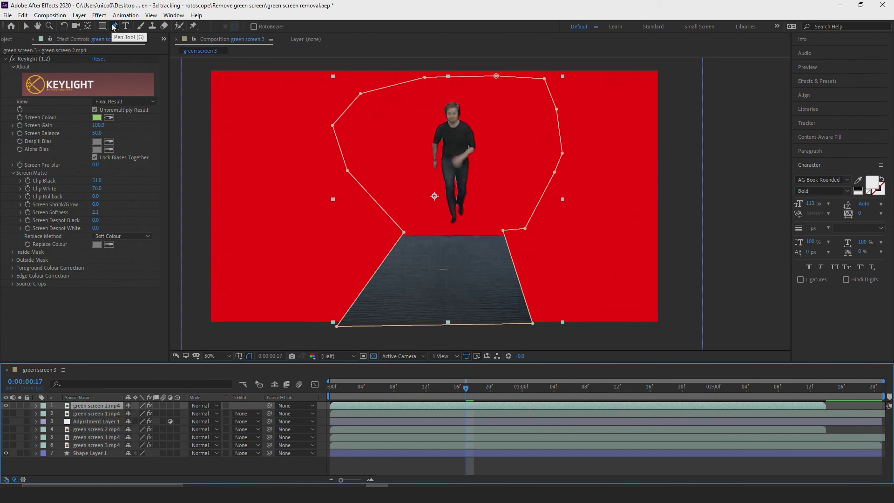
pyautogui.press('h')
pyautogui.moveTo(459, 256); pyautogui.dragTo(395, 231)
pyautogui.press('g')
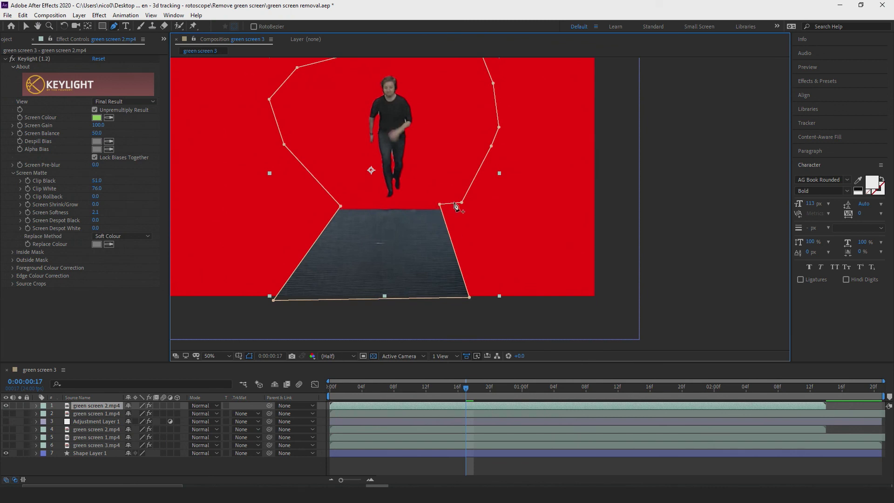
pyautogui.moveTo(450, 151); pyautogui.dragTo(468, 210)
pyautogui.scroll(-3, 391, 214)
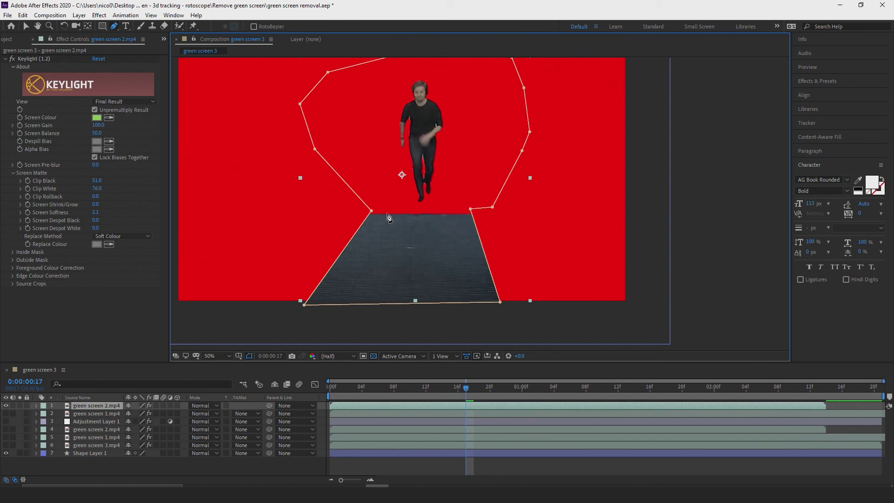
pyautogui.press('h')
pyautogui.moveTo(467, 237); pyautogui.dragTo(487, 242)
pyautogui.press('g')
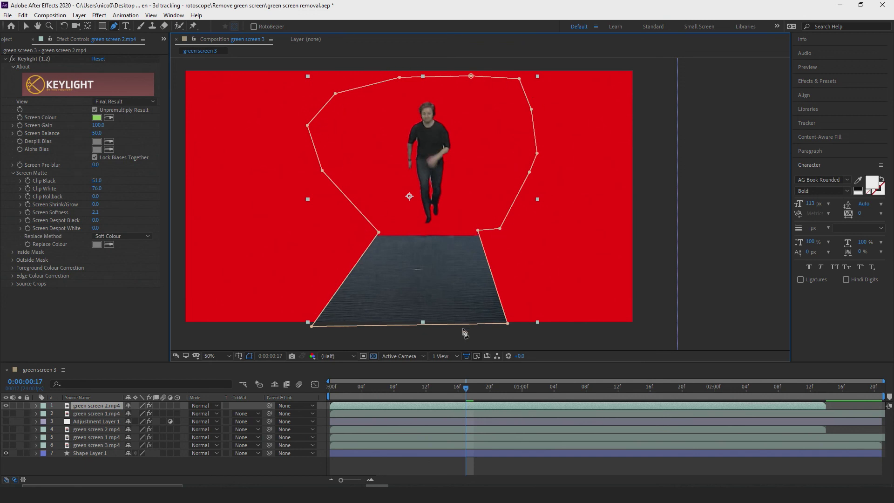
pyautogui.press('space')
pyautogui.moveTo(414, 257); pyautogui.dragTo(443, 282)
pyautogui.press('space')
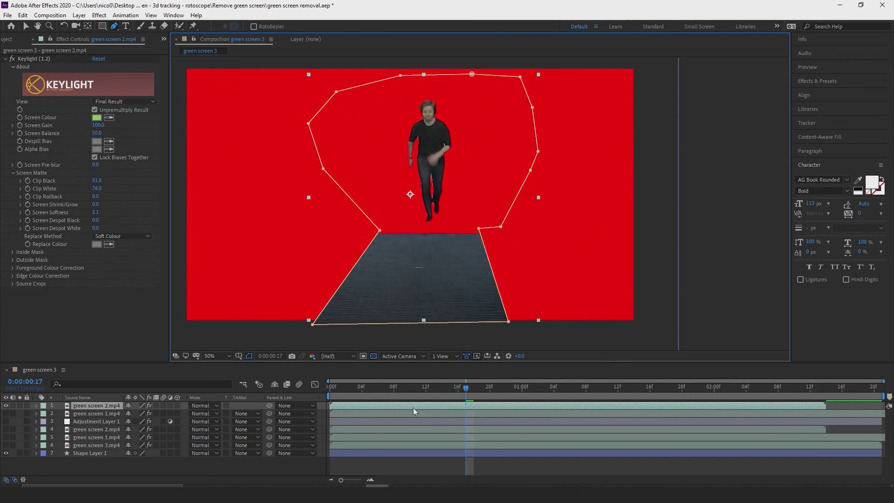
# Step: Hide Shape Layer 1 and the top green screen 2.mp4 layer, and show the lower green screen 2.mp4 layer at 0:00:00:00
pyautogui.moveTo(464, 389); pyautogui.dragTo(307, 386)
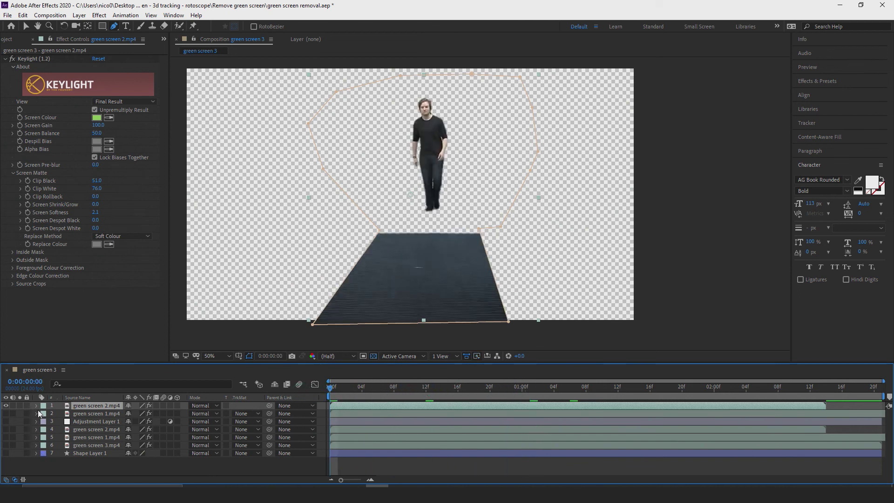
pyautogui.click(6, 406)
pyautogui.click(88, 429)
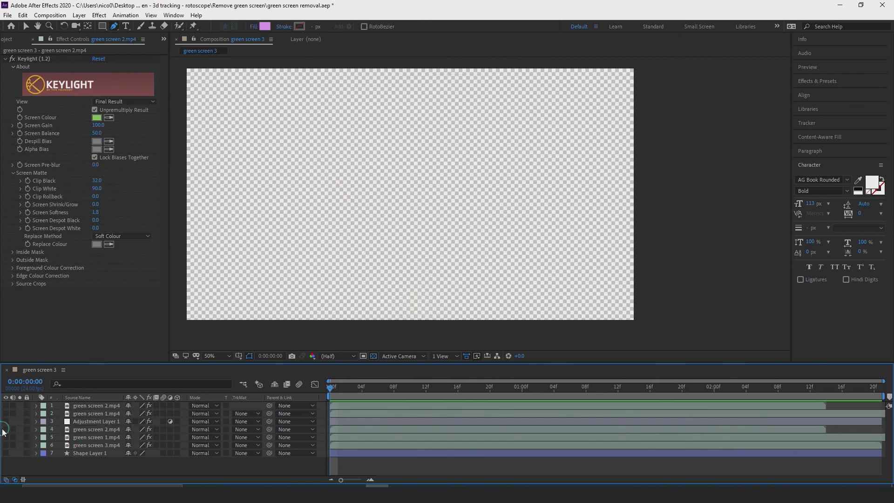
pyautogui.click(6, 430)
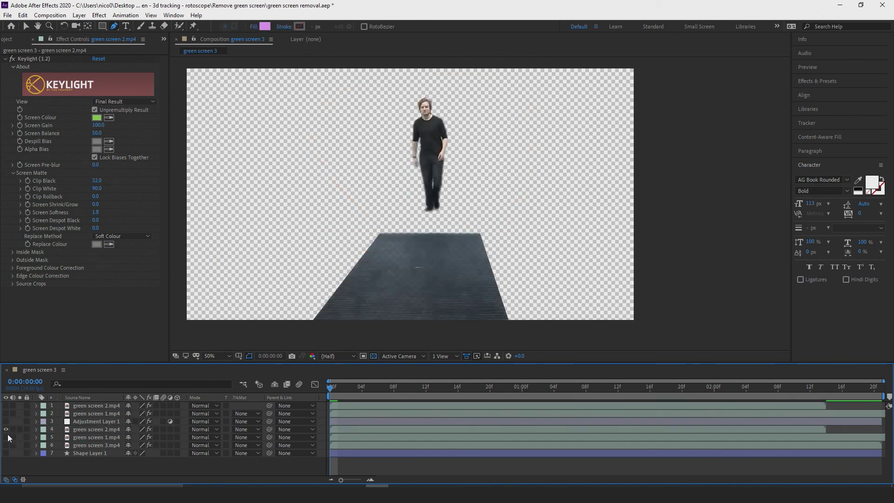
# Step: Show only the lower green screen 1.mp4 layer and scrub through its key to 0:00:01:03
pyautogui.click(6, 429)
pyautogui.click(5, 438)
pyautogui.moveTo(331, 387); pyautogui.dragTo(545, 376)
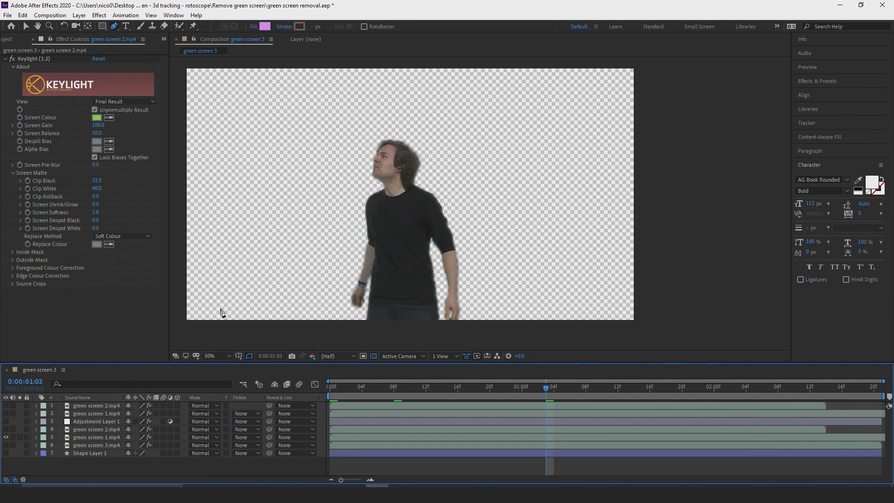
# Step: Show only green screen 3.mp4, preview its key from 0:00:00:07, and return the playhead to 0:00:00:00
pyautogui.click(6, 444)
pyautogui.click(6, 437)
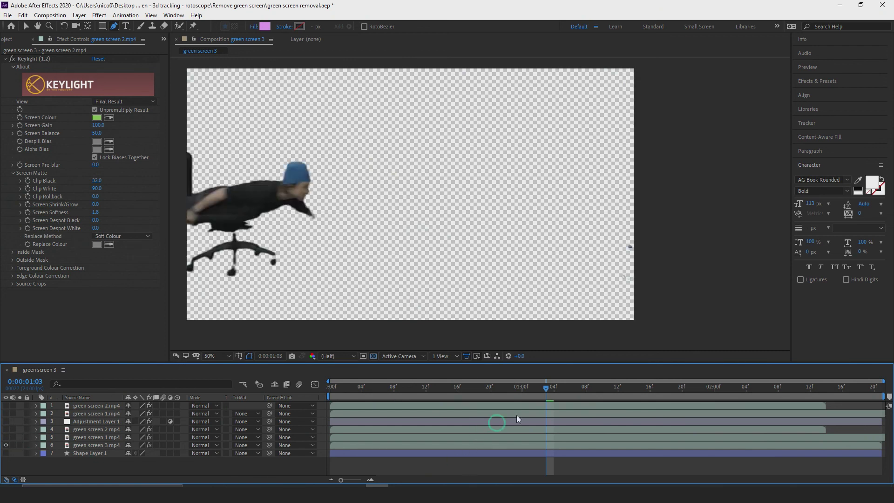
pyautogui.moveTo(545, 389); pyautogui.dragTo(391, 390)
pyautogui.press('space')
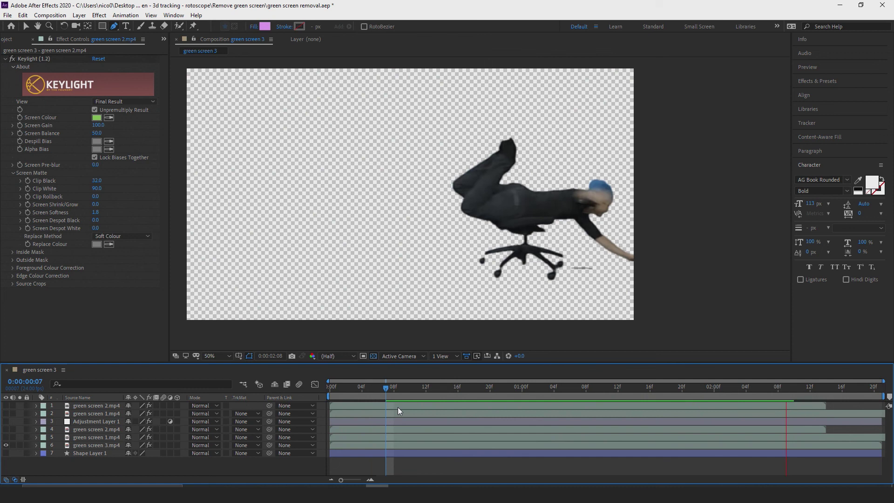
pyautogui.press('space')
pyautogui.moveTo(849, 390); pyautogui.dragTo(331, 412)
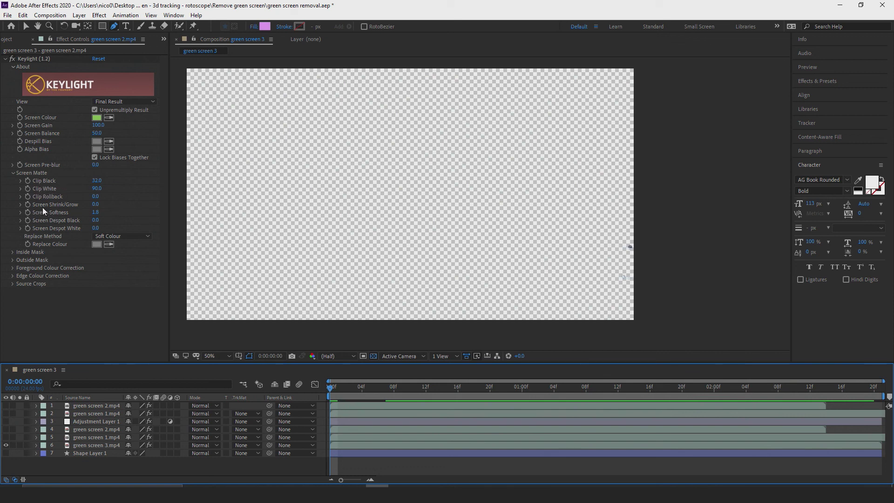
# Step: Set the Keylight view of the lower green screen 2.mp4 layer to Screen Matte
pyautogui.click(109, 104)
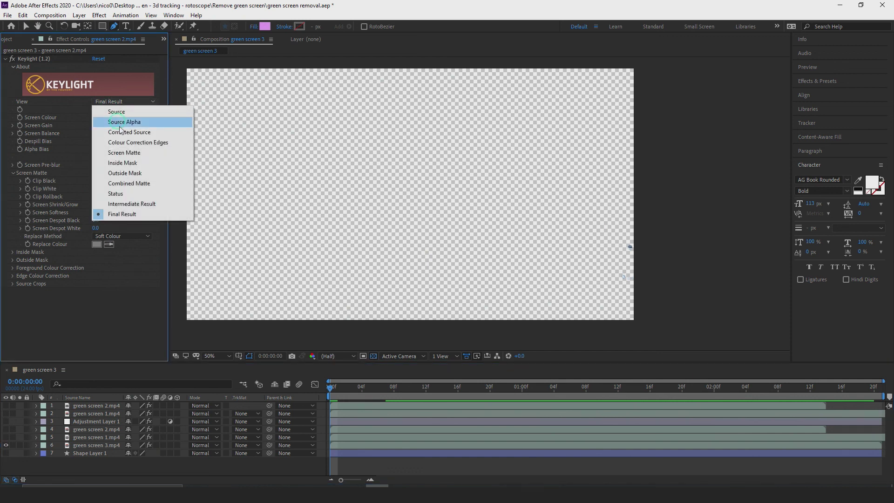
pyautogui.click(126, 153)
pyautogui.click(329, 412)
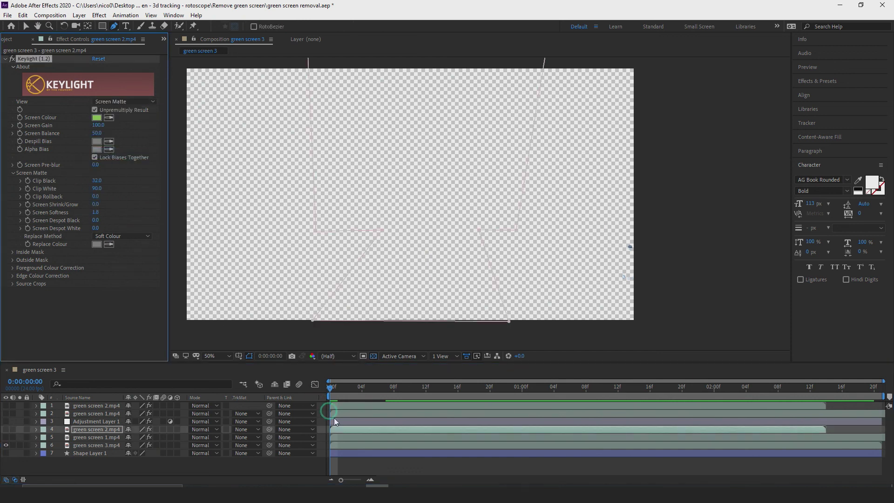
# Step: Select green screen 3.mp4, move the playhead to 0:00:00:16, and set its Keylight view to Screen Matte
pyautogui.click(91, 444)
pyautogui.click(324, 388)
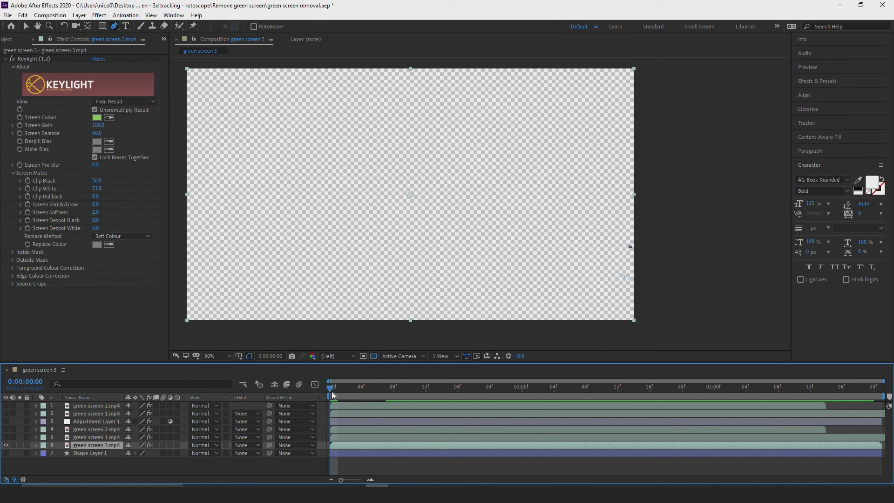
pyautogui.moveTo(382, 380); pyautogui.dragTo(389, 380)
pyautogui.click(100, 102)
pyautogui.click(124, 152)
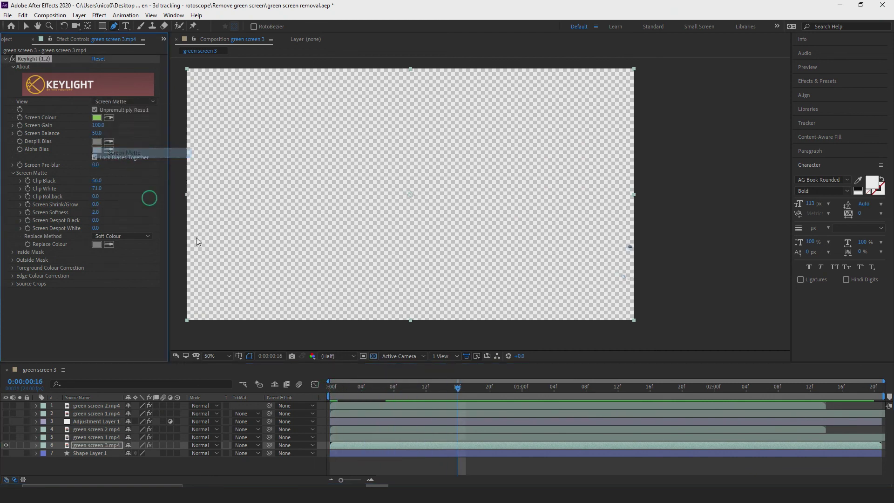
# Step: Scrub through the green screen 3.mp4 matte to 0:00:01:19 and return the playhead to 0:00:00:00
pyautogui.click(509, 379)
pyautogui.moveTo(515, 380); pyautogui.dragTo(674, 390)
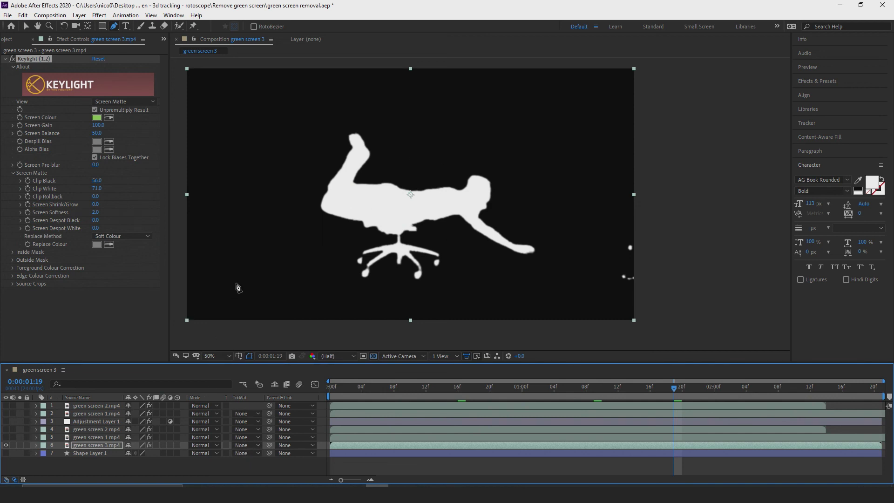
pyautogui.moveTo(666, 395); pyautogui.dragTo(313, 395)
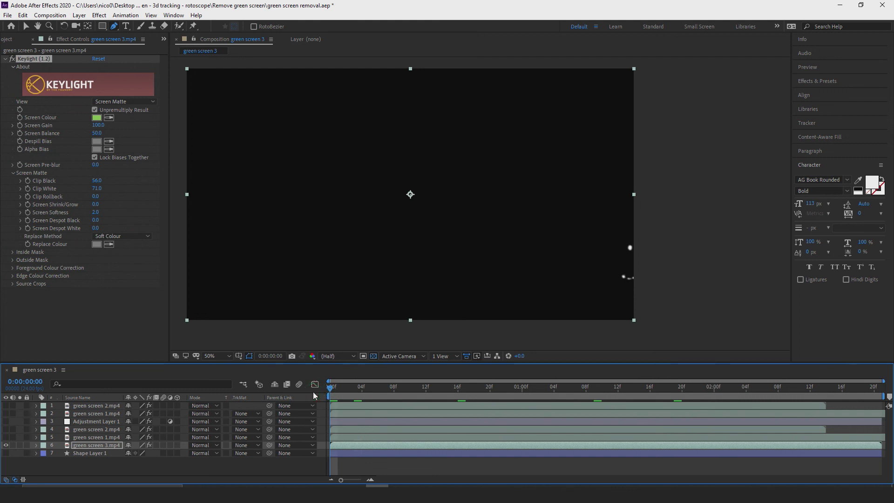